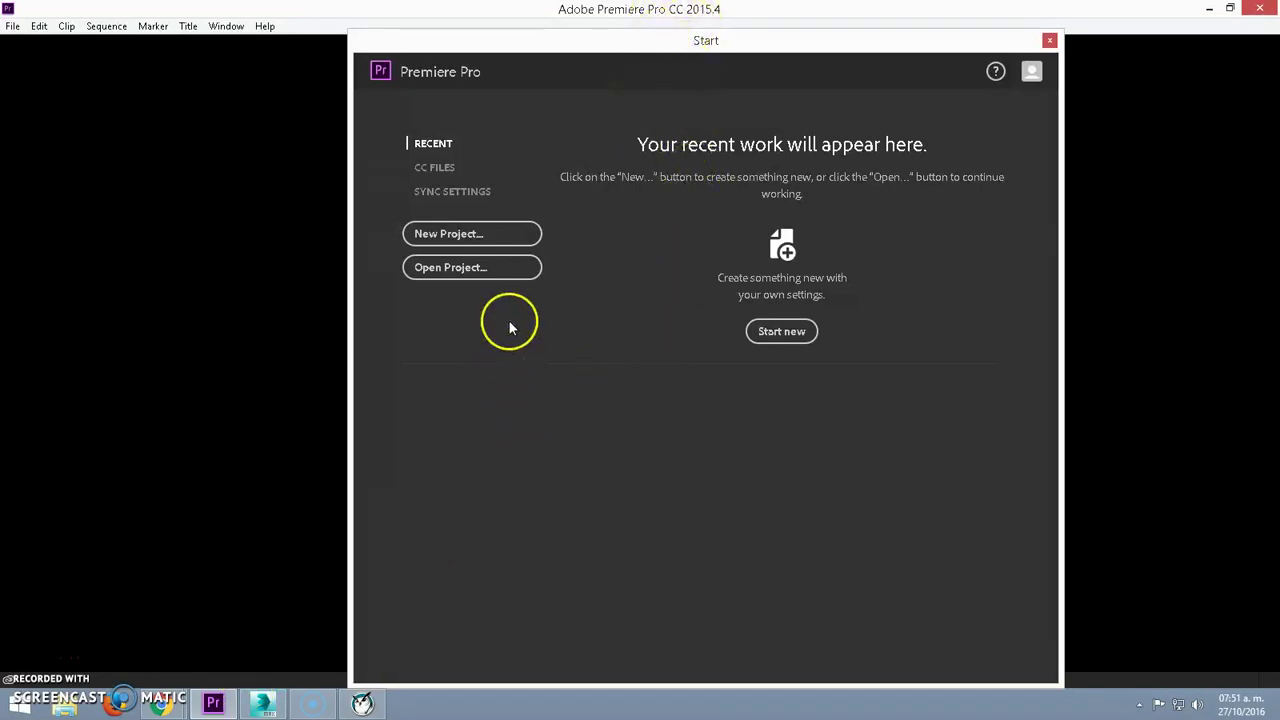
Begin a new Premiere project from the Start screen's New Project option
{"action": "left_click", "coordinate": [470, 238]}
{"action": "type", "text": "Demo"}
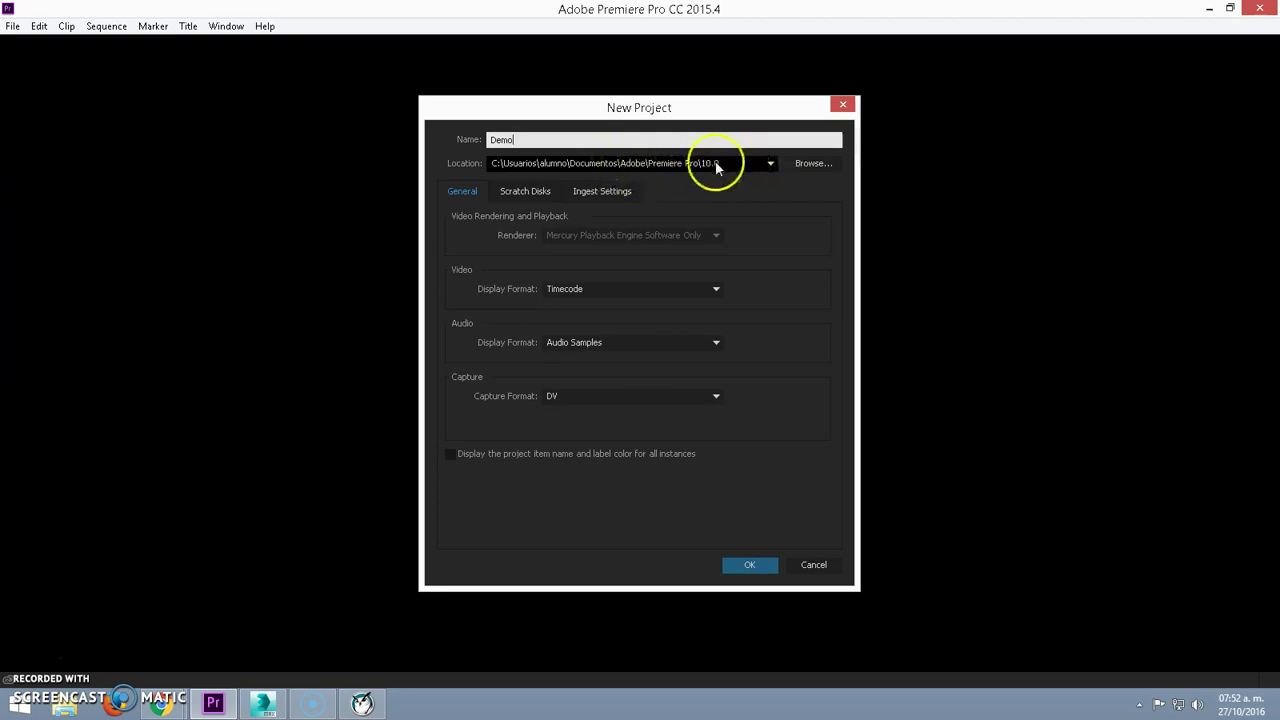
Confirm the Demo project and let the empty Editing workspace finish loading
{"action": "left_click", "coordinate": [751, 566]}
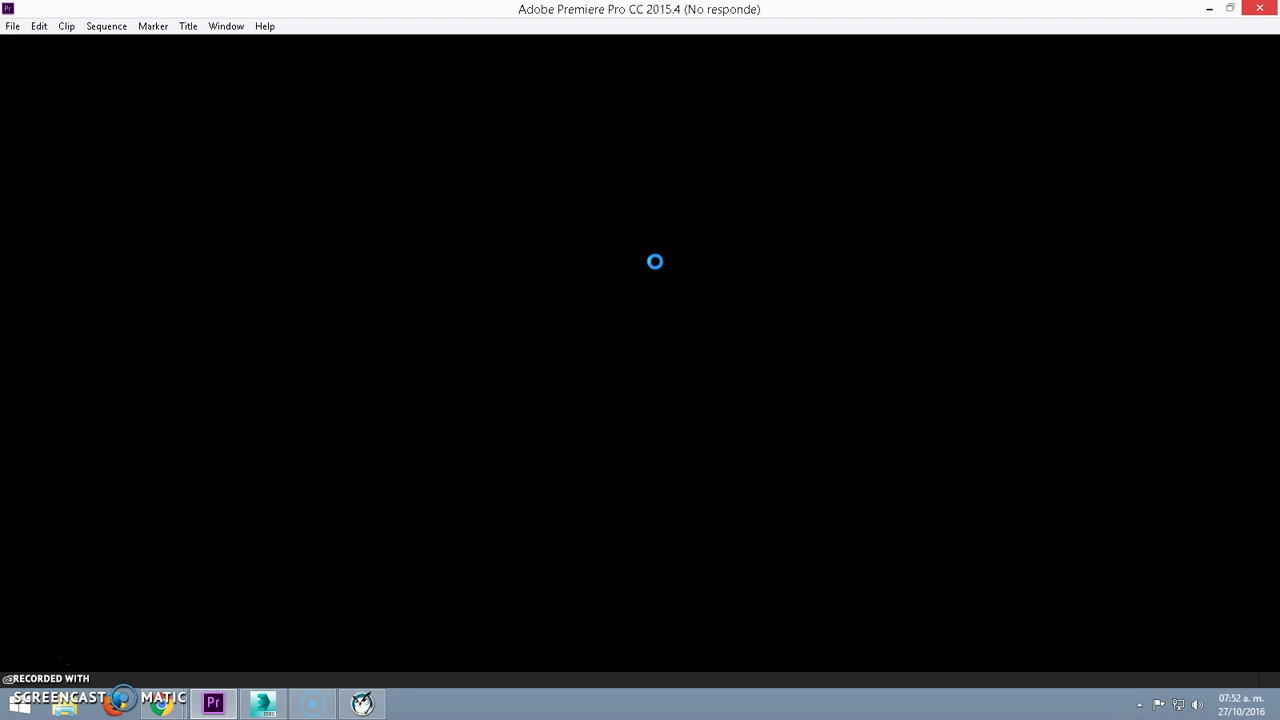
{"action": "left_click", "coordinate": [727, 377]}
{"action": "left_click", "coordinate": [536, 318]}
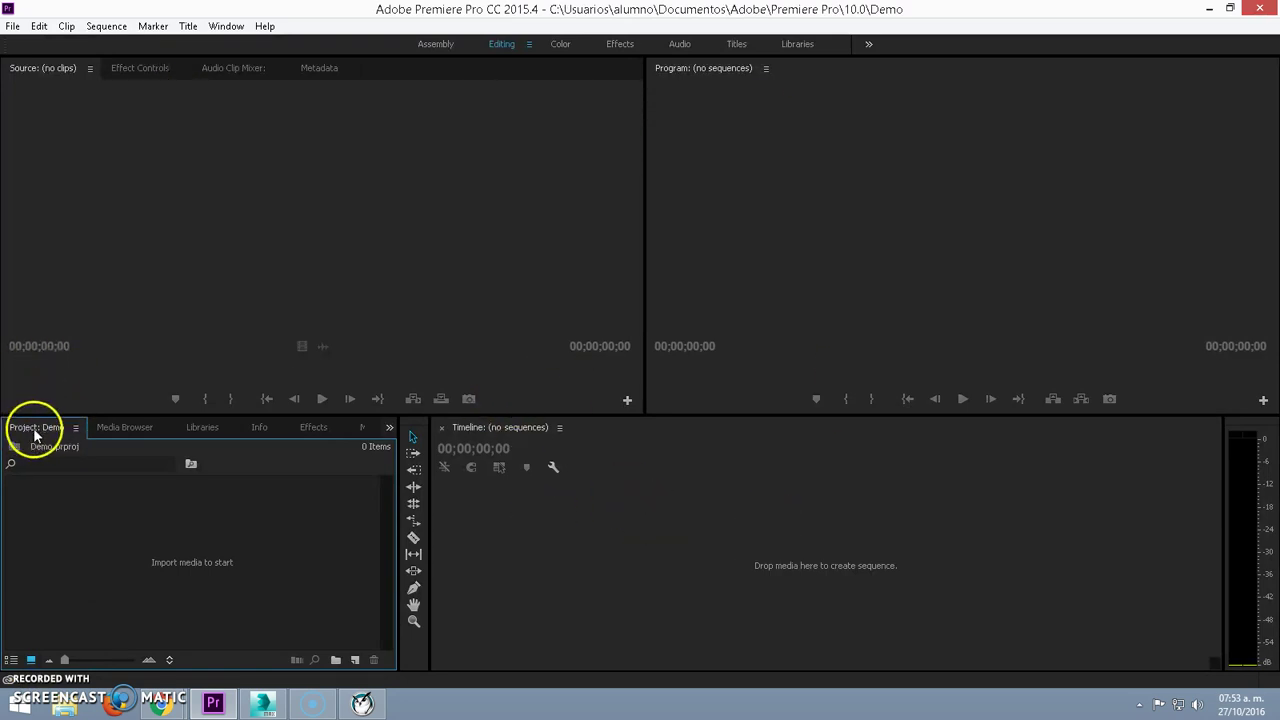
Start a new sequence with the DV-NTSC Standard 48kHz preset and view its Settings
{"action": "left_click", "coordinate": [12, 26]}
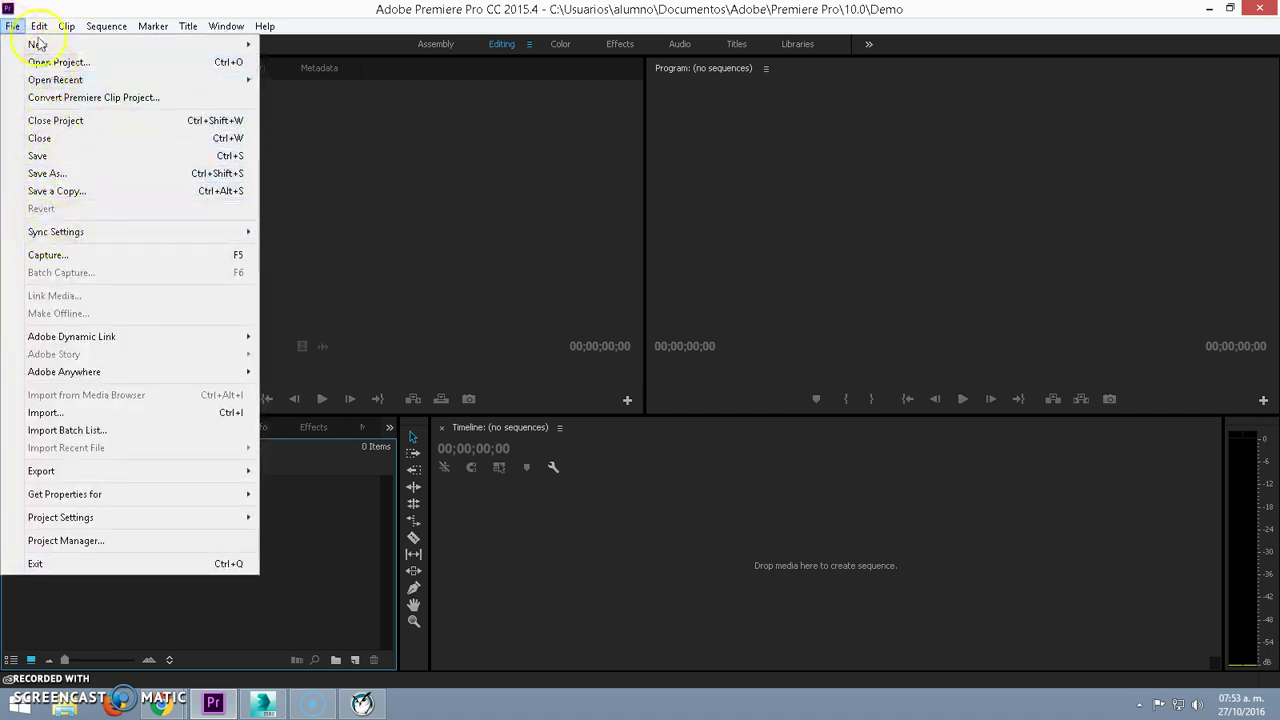
{"action": "mouse_move", "coordinate": [45, 44]}
{"action": "left_click", "coordinate": [323, 63]}
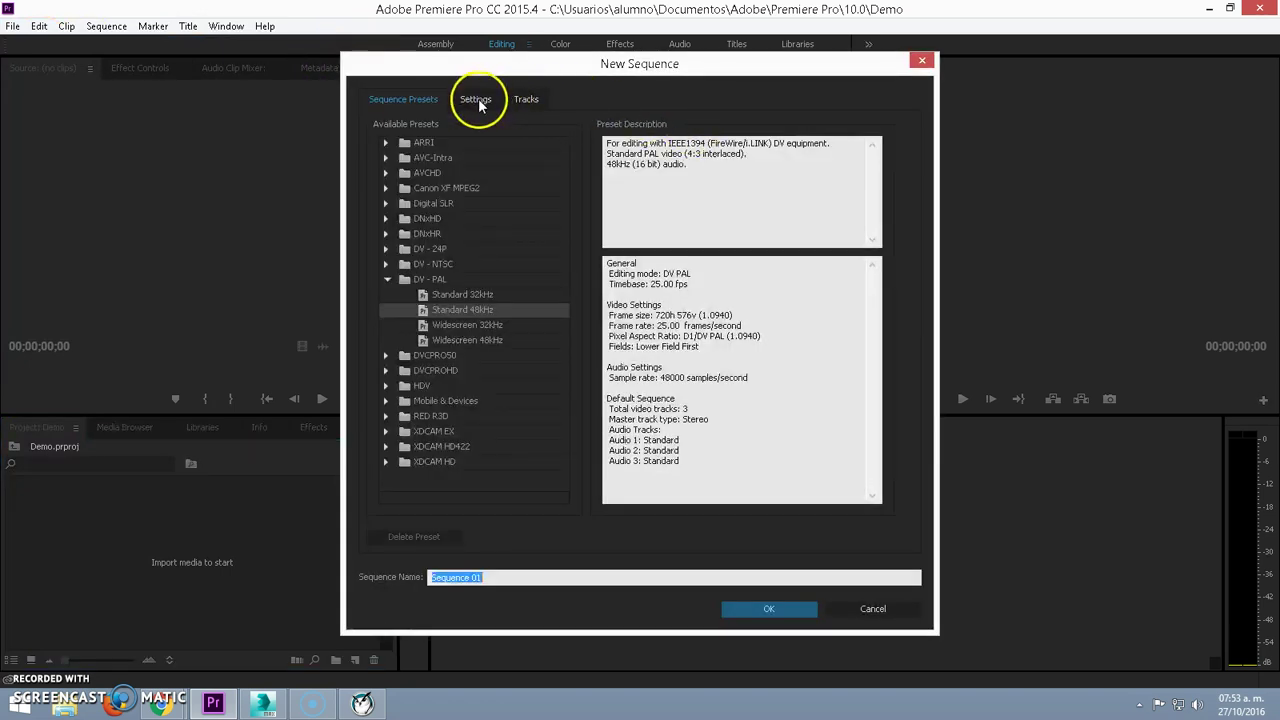
{"action": "left_click", "coordinate": [387, 278]}
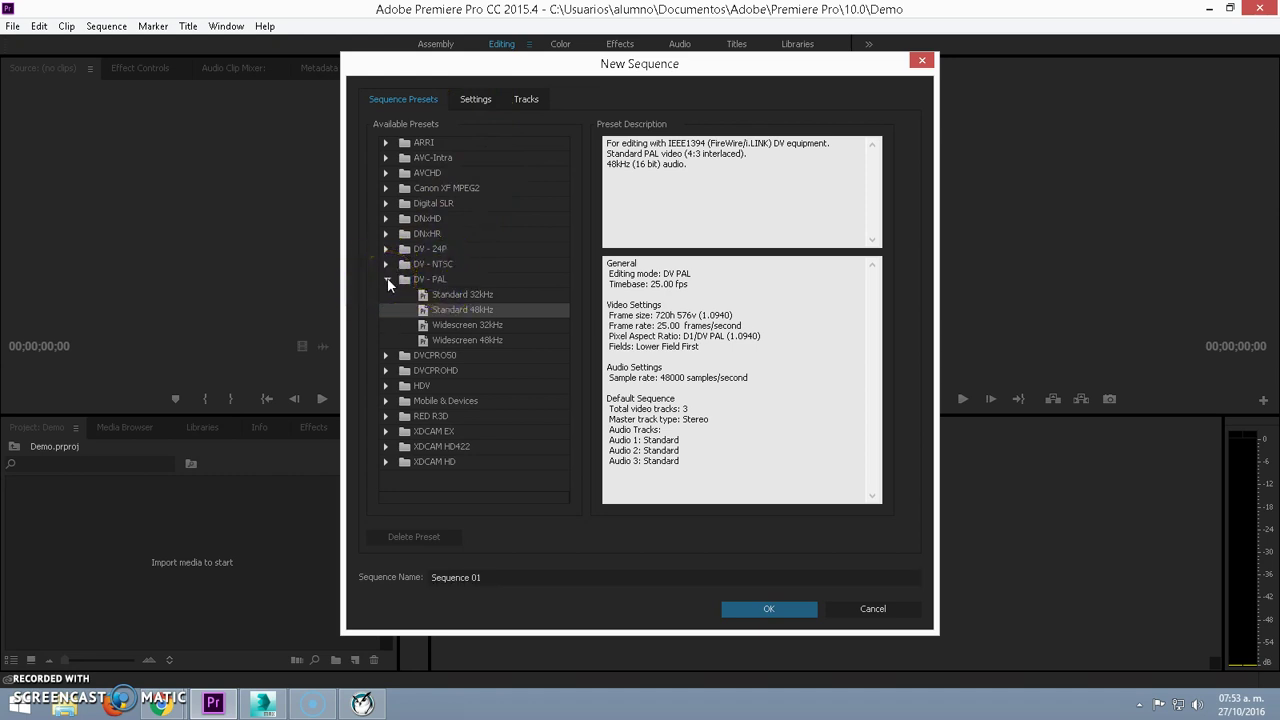
{"action": "left_click", "coordinate": [442, 266]}
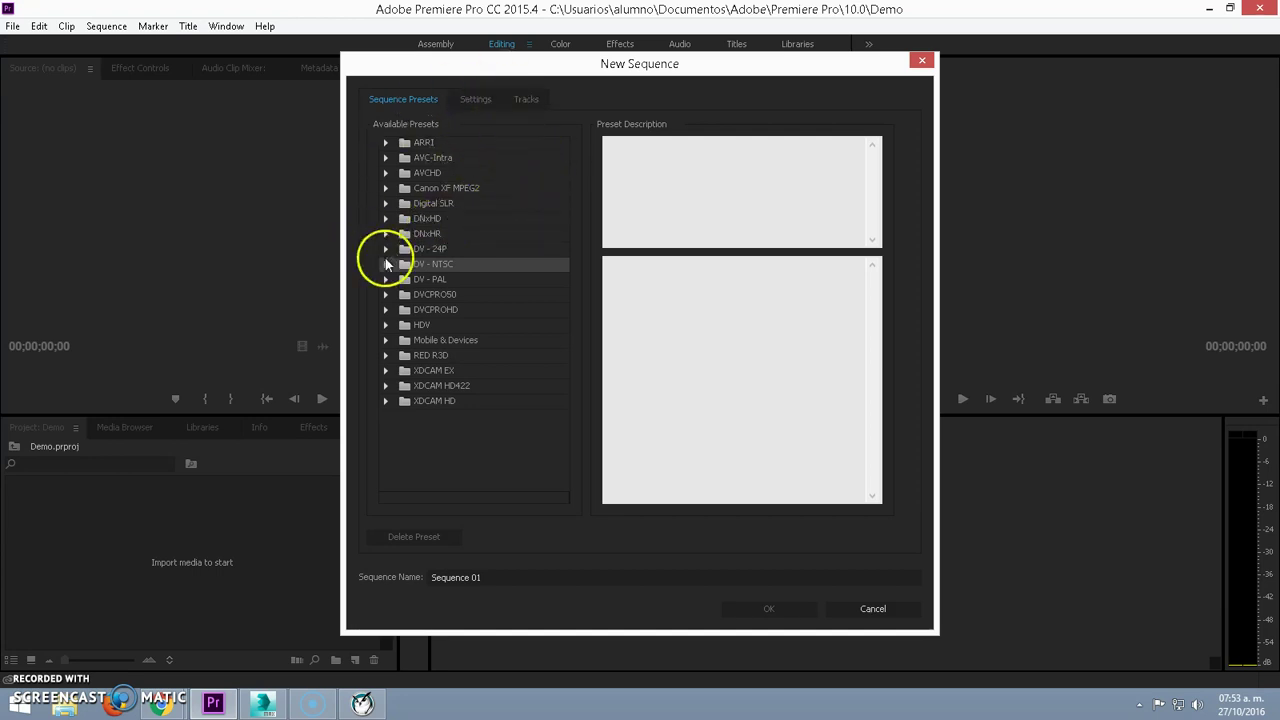
{"action": "left_click", "coordinate": [386, 266]}
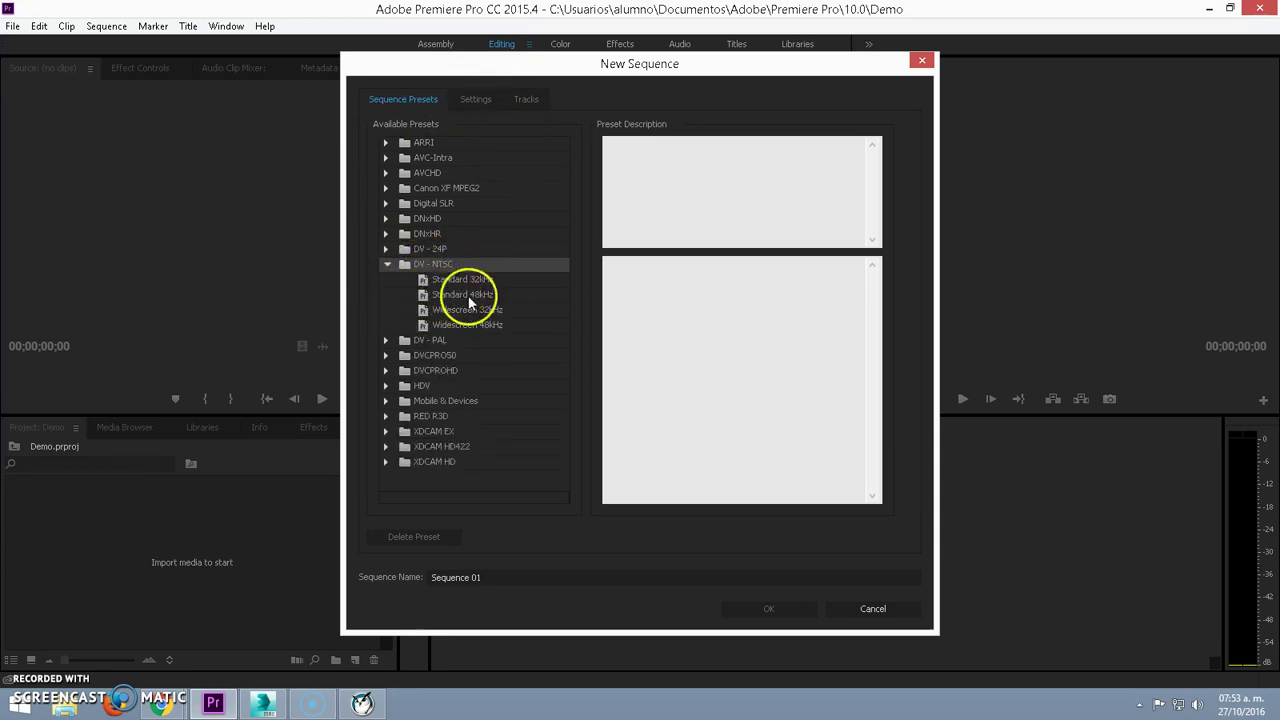
{"action": "left_click", "coordinate": [449, 281]}
{"action": "left_click", "coordinate": [448, 294]}
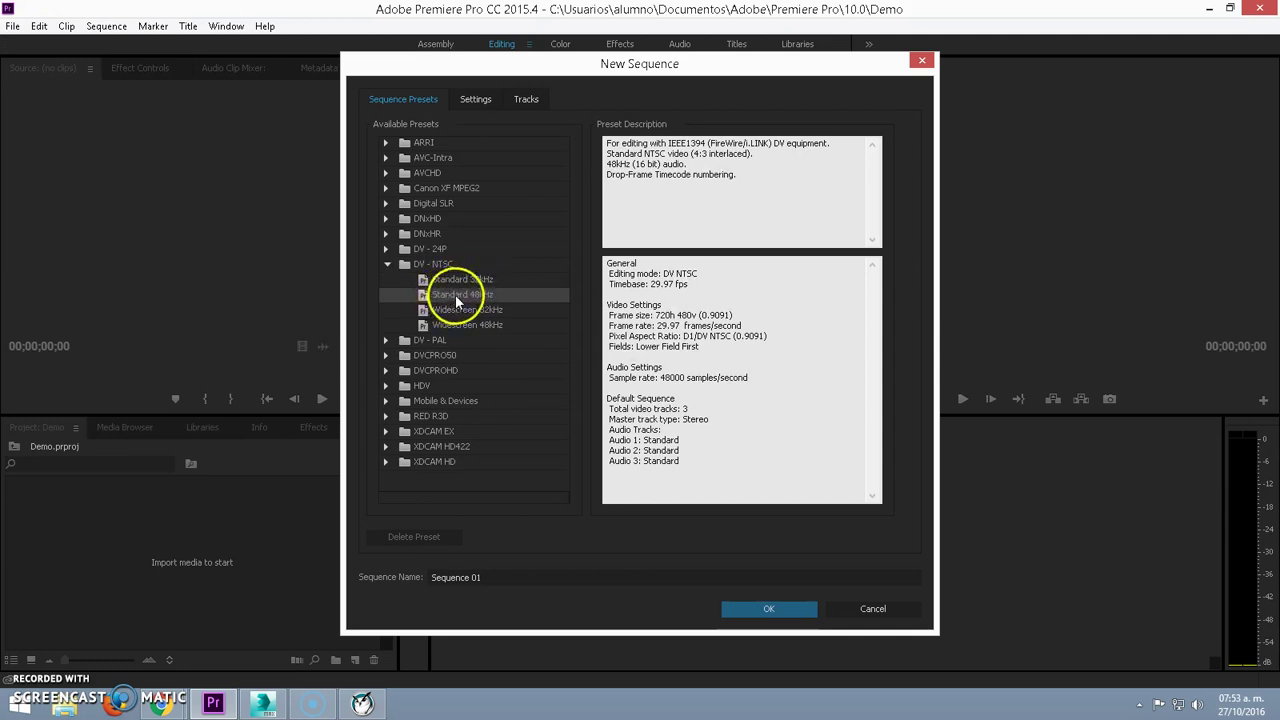
{"action": "left_click", "coordinate": [472, 102]}
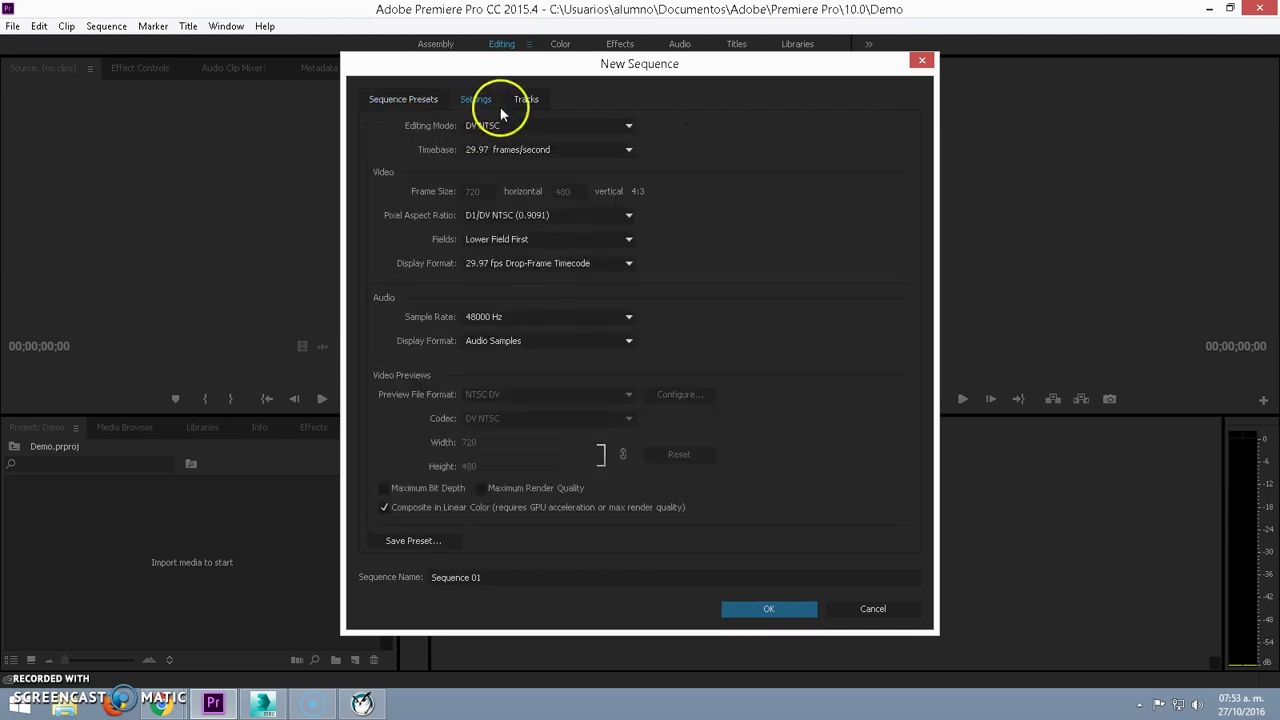
Switch the sequence to Custom mode with a 960×540 frame and 24 fps timebase
{"action": "left_click", "coordinate": [504, 127]}
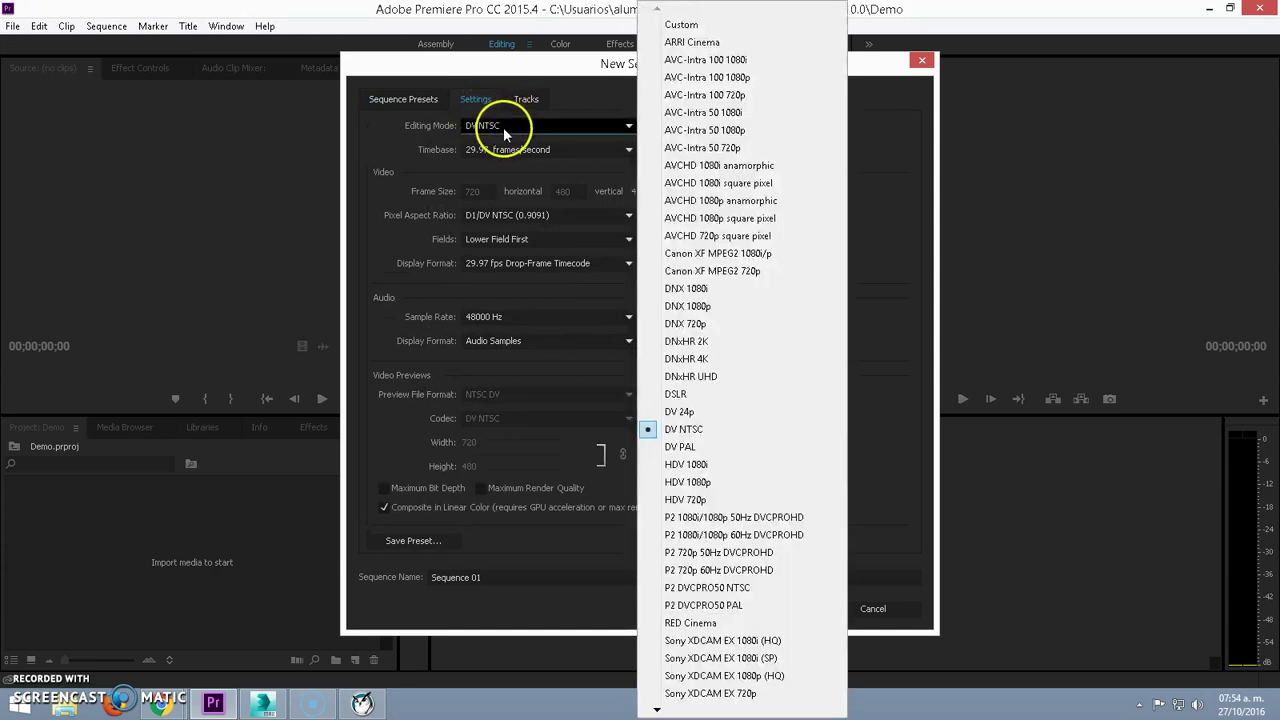
{"action": "left_click", "coordinate": [686, 28]}
{"action": "left_click", "coordinate": [485, 192]}
{"action": "left_click_drag", "start_coordinate": [488, 192], "coordinate": [363, 197]}
{"action": "type", "text": "60"}
{"action": "key", "text": "Tab"}
{"action": "type", "text": "540"}
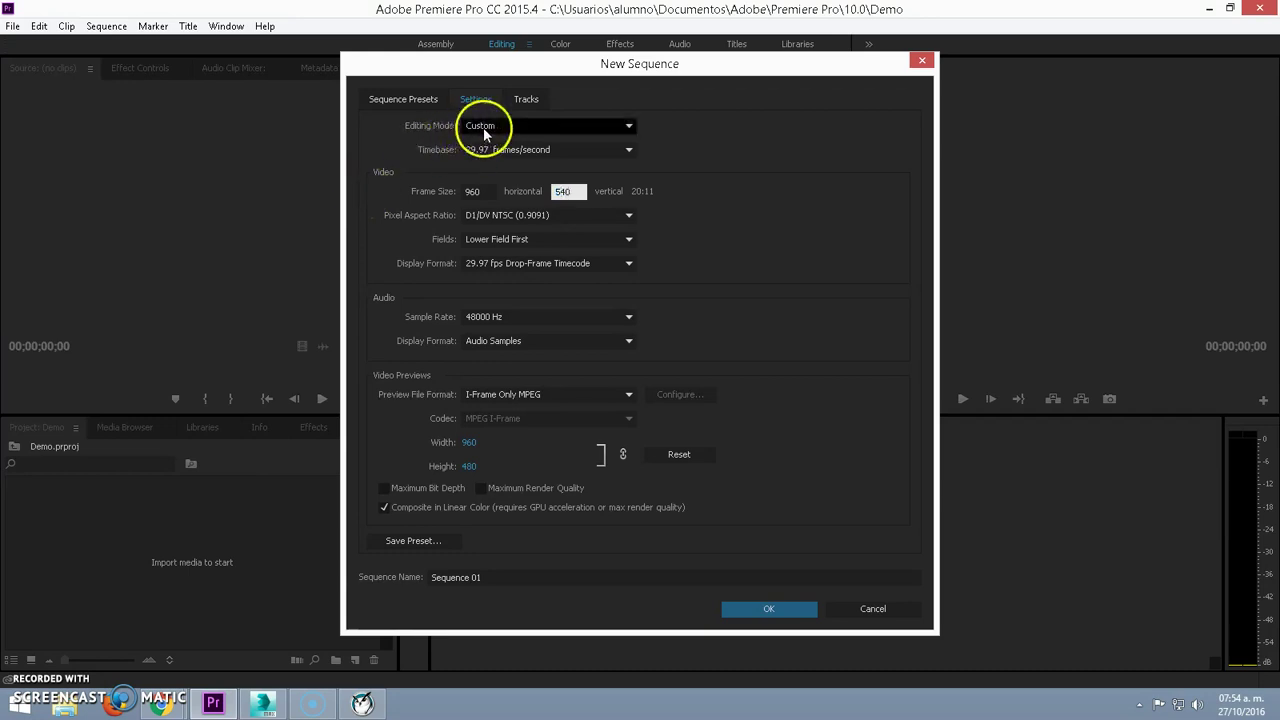
{"action": "left_click", "coordinate": [486, 155]}
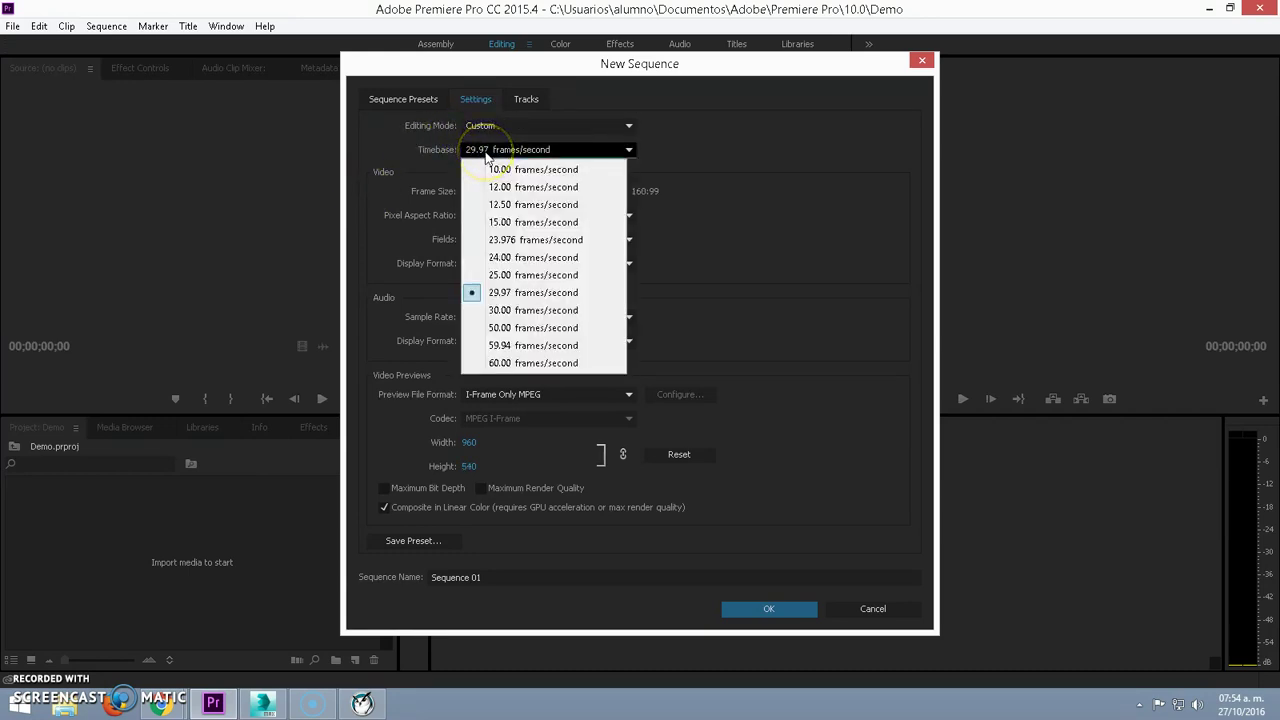
{"action": "left_click", "coordinate": [491, 262]}
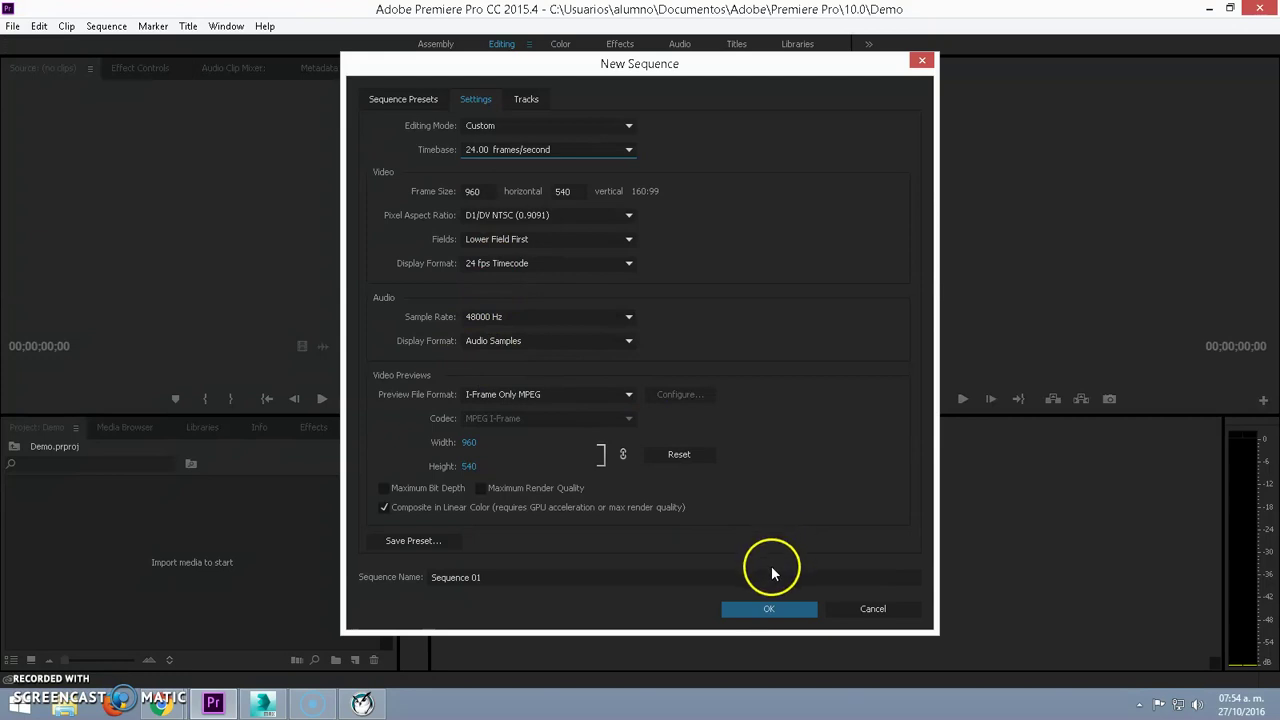
Save the current sequence settings as a preset named 960x540
{"action": "left_click", "coordinate": [422, 541]}
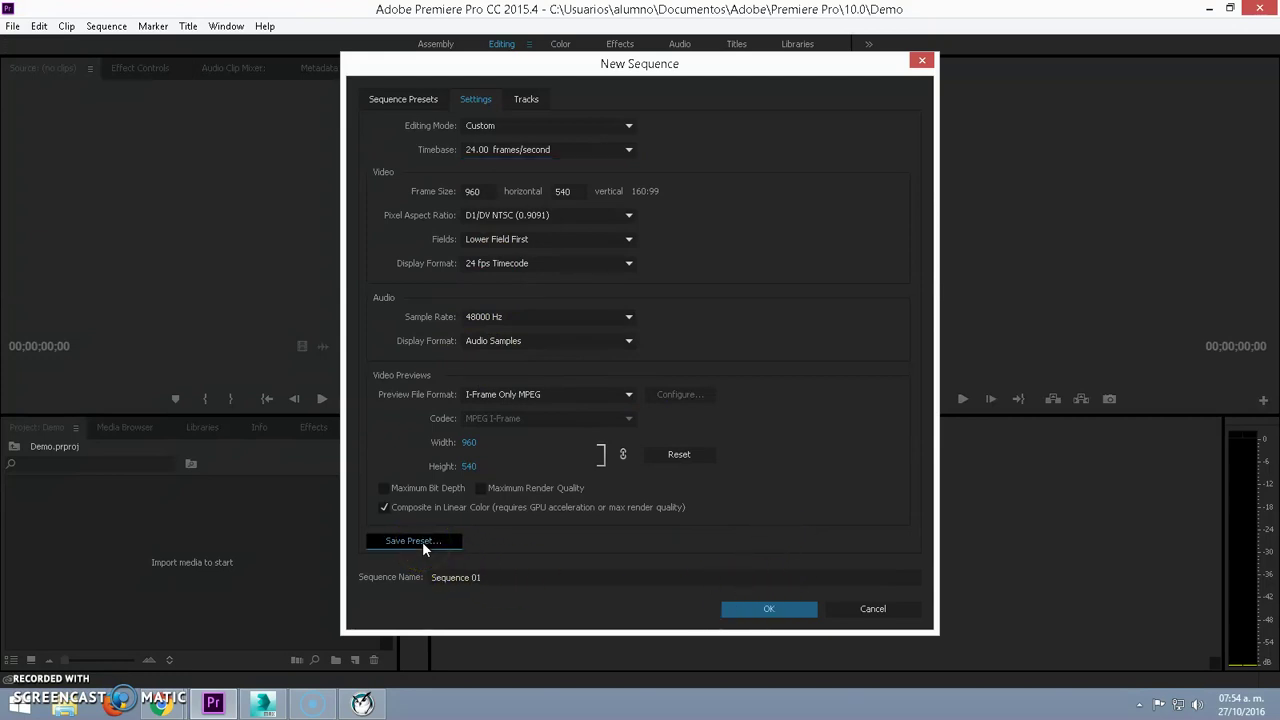
{"action": "left_click", "coordinate": [545, 252]}
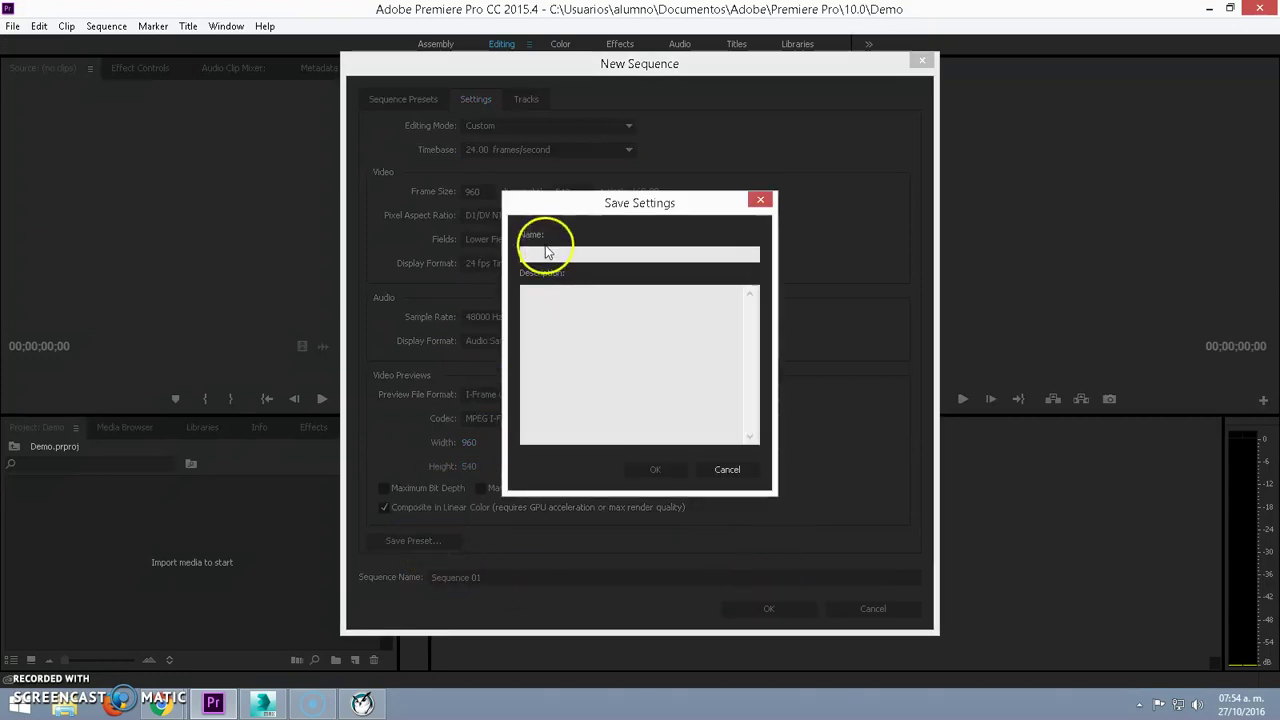
{"action": "type", "text": "960540"}
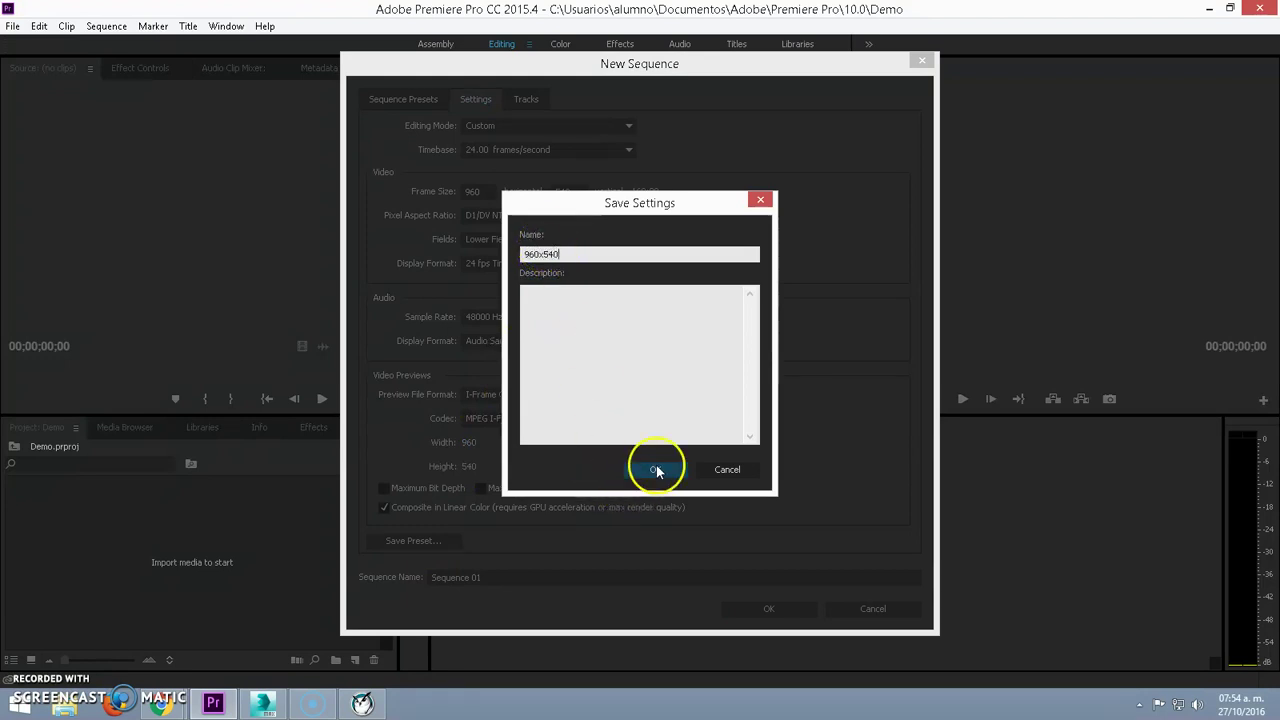
{"action": "left_click", "coordinate": [655, 468]}
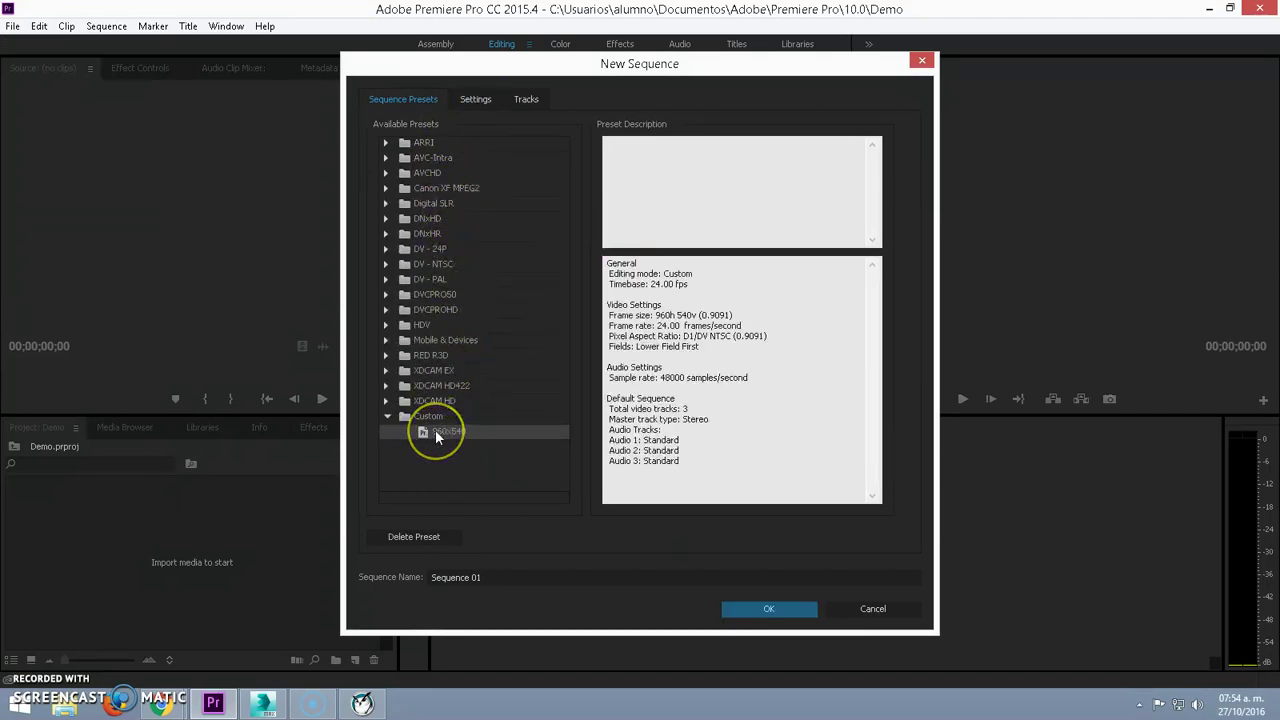
Rename the sequence from Sequence 01 to demo and create it
{"action": "left_click", "coordinate": [472, 578]}
{"action": "left_click_drag", "start_coordinate": [500, 577], "coordinate": [357, 557]}
{"action": "type", "text": "demo"}
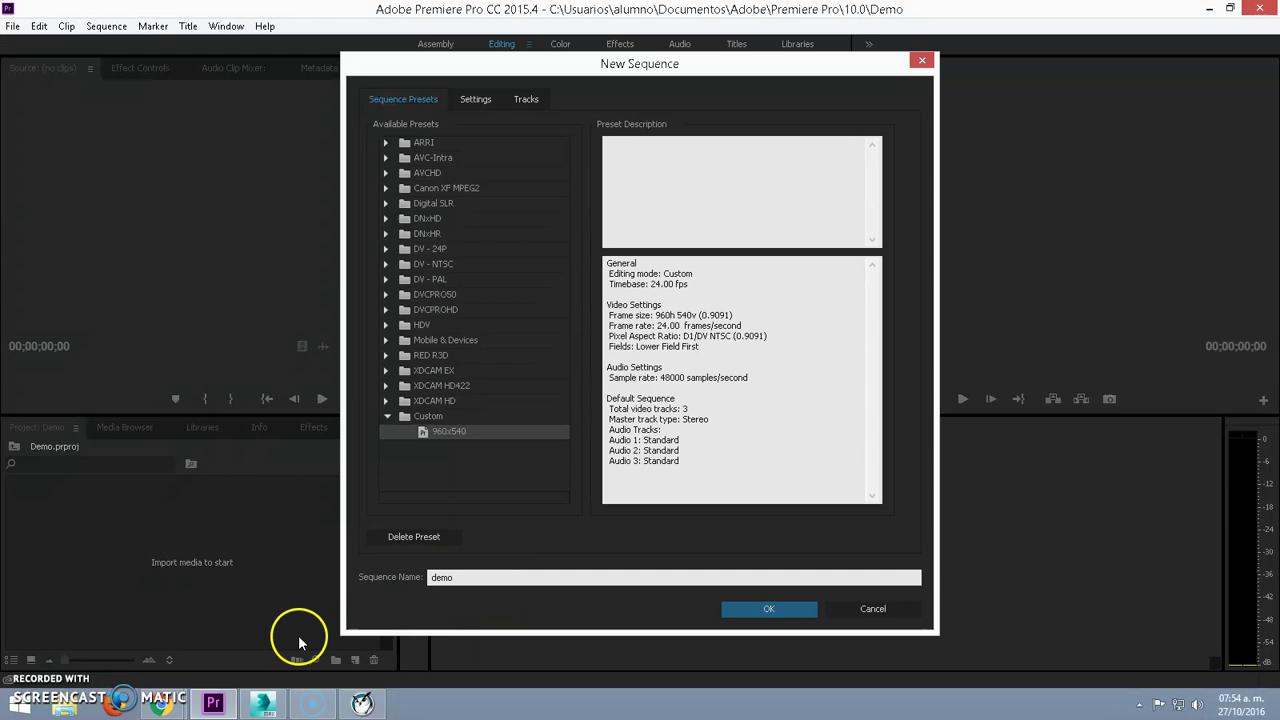
{"action": "left_click", "coordinate": [755, 607]}
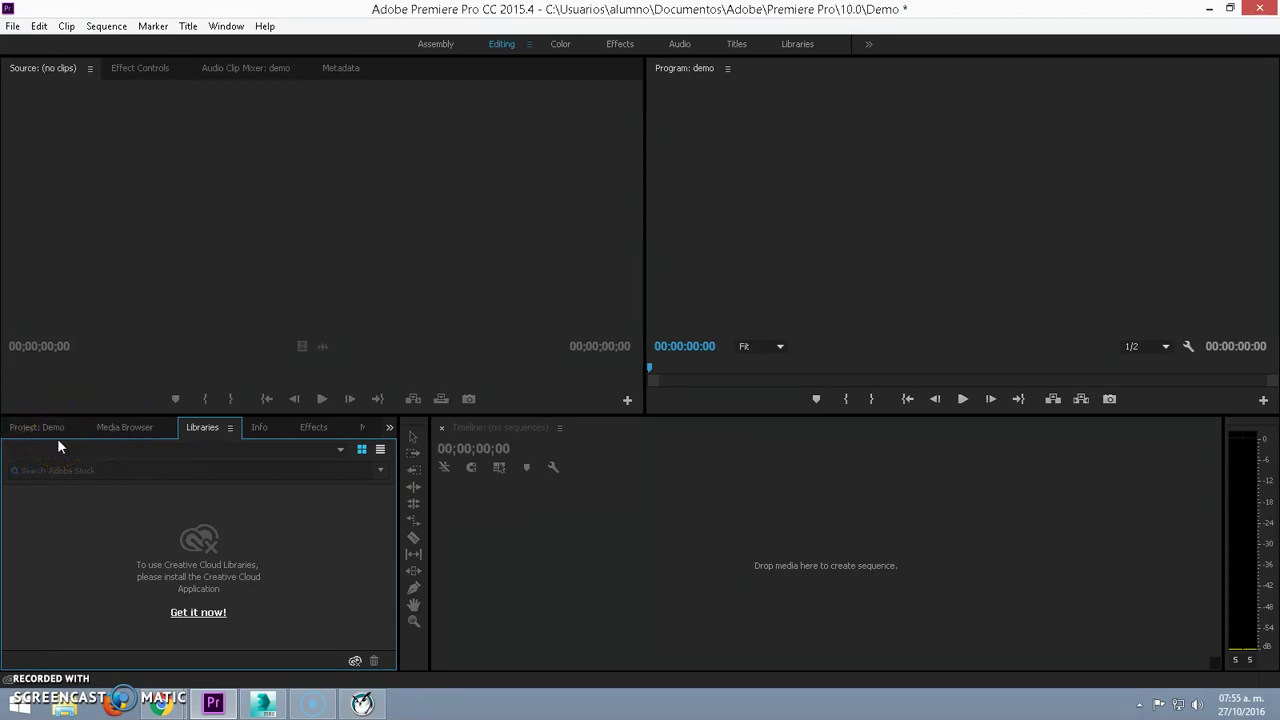
Show the Project: Demo panel and load the demo sequence into the Timeline
{"action": "left_click", "coordinate": [57, 438]}
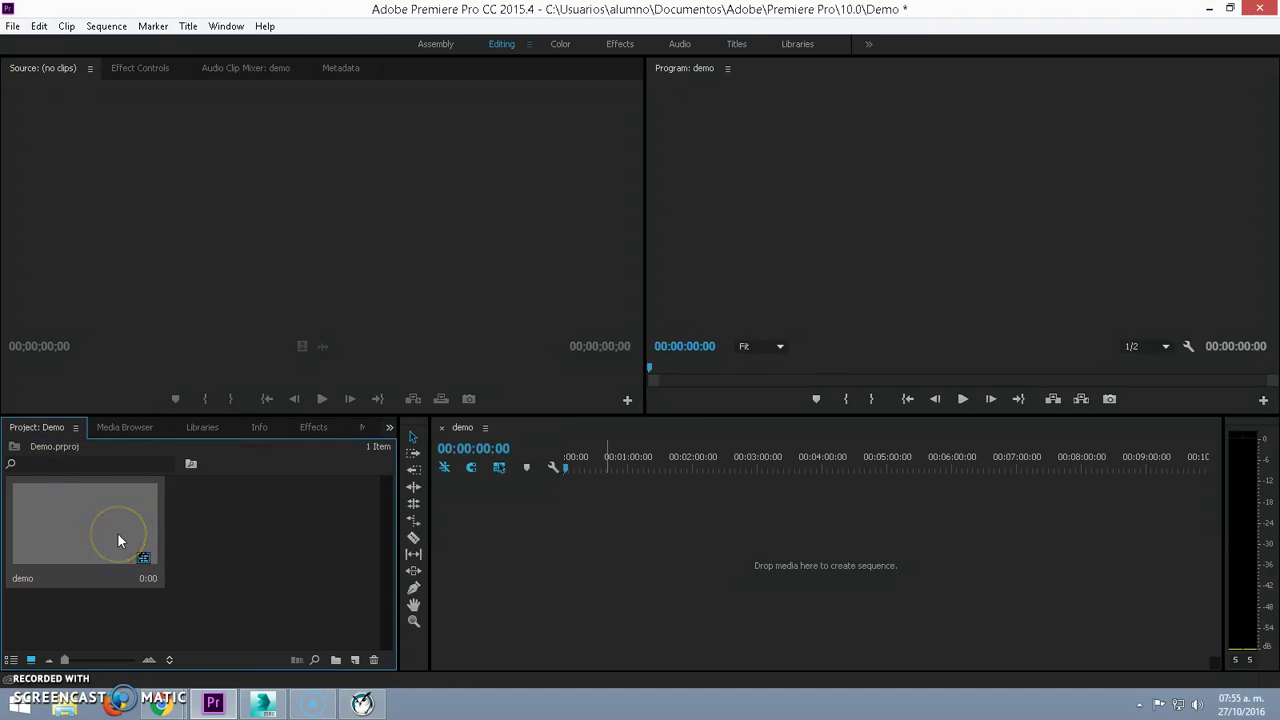
{"action": "left_click", "coordinate": [278, 548]}
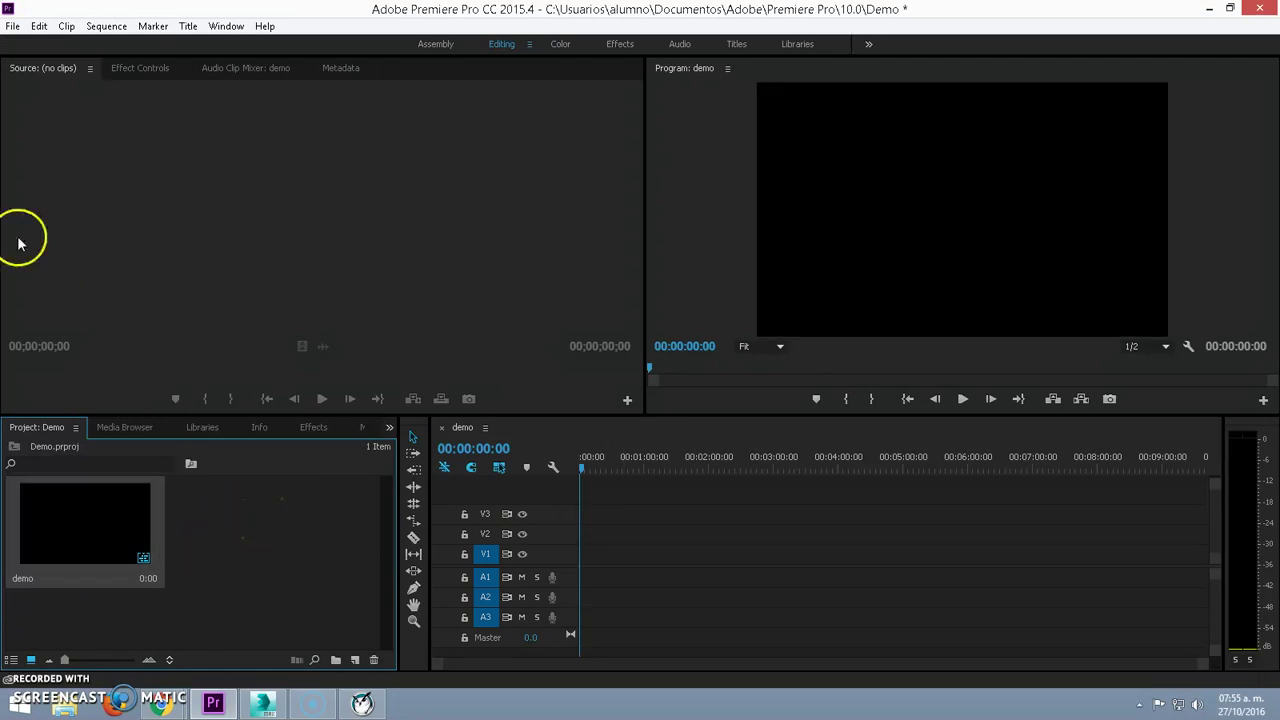
{"action": "left_click", "coordinate": [12, 26]}
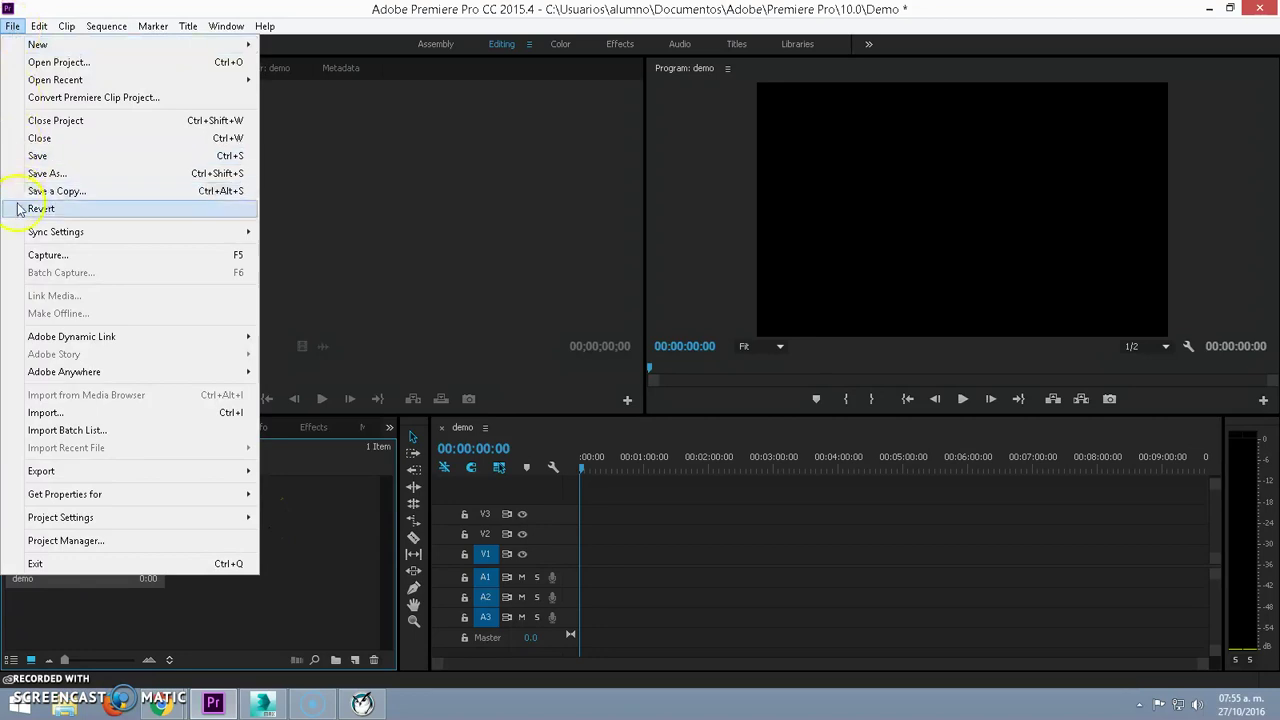
Import bodegon final, logo mov, nave 1, pelota and tetris from the student's desktop folder
{"action": "left_click", "coordinate": [236, 416]}
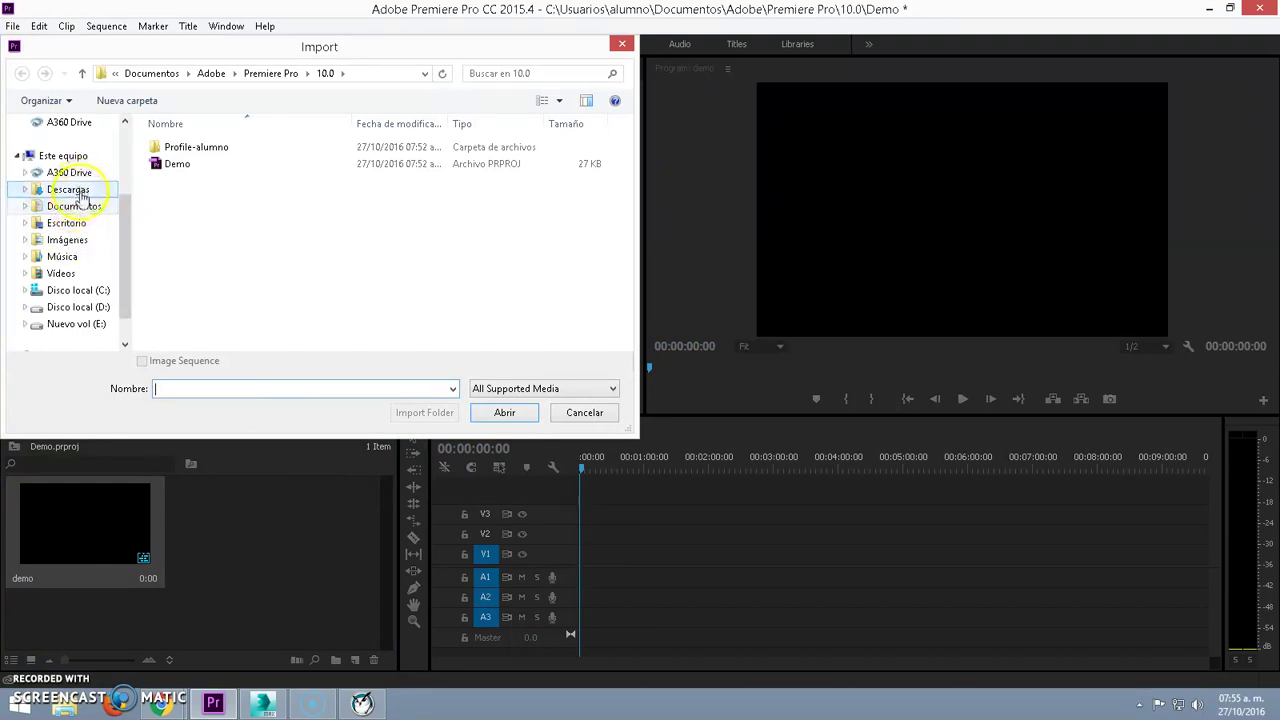
{"action": "left_click", "coordinate": [68, 222]}
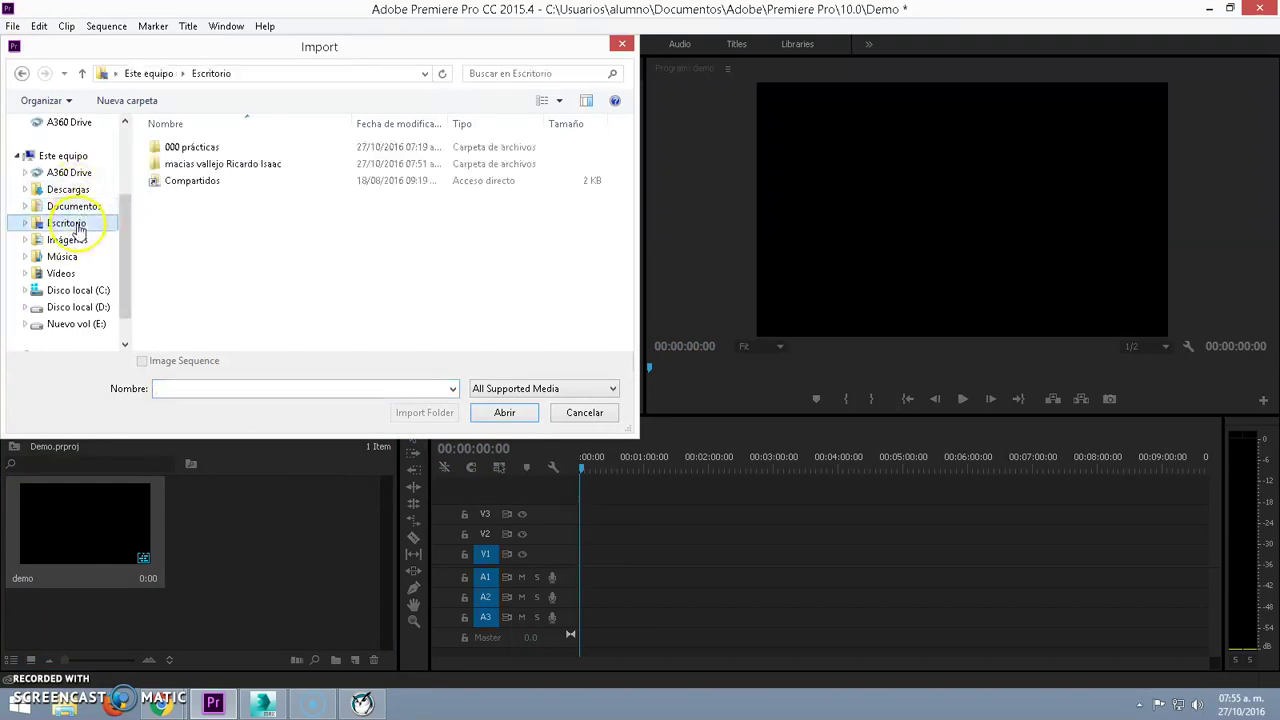
{"action": "double_click", "coordinate": [203, 163]}
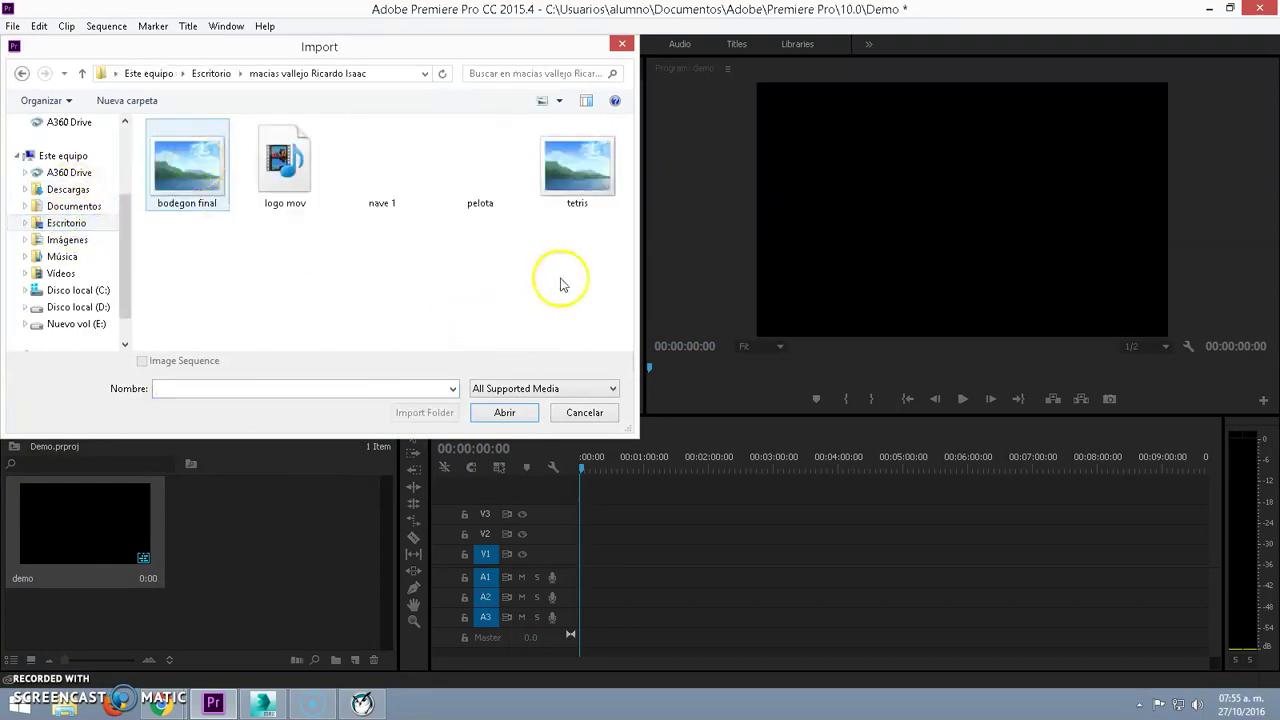
{"action": "left_click_drag", "start_coordinate": [612, 292], "coordinate": [145, 115]}
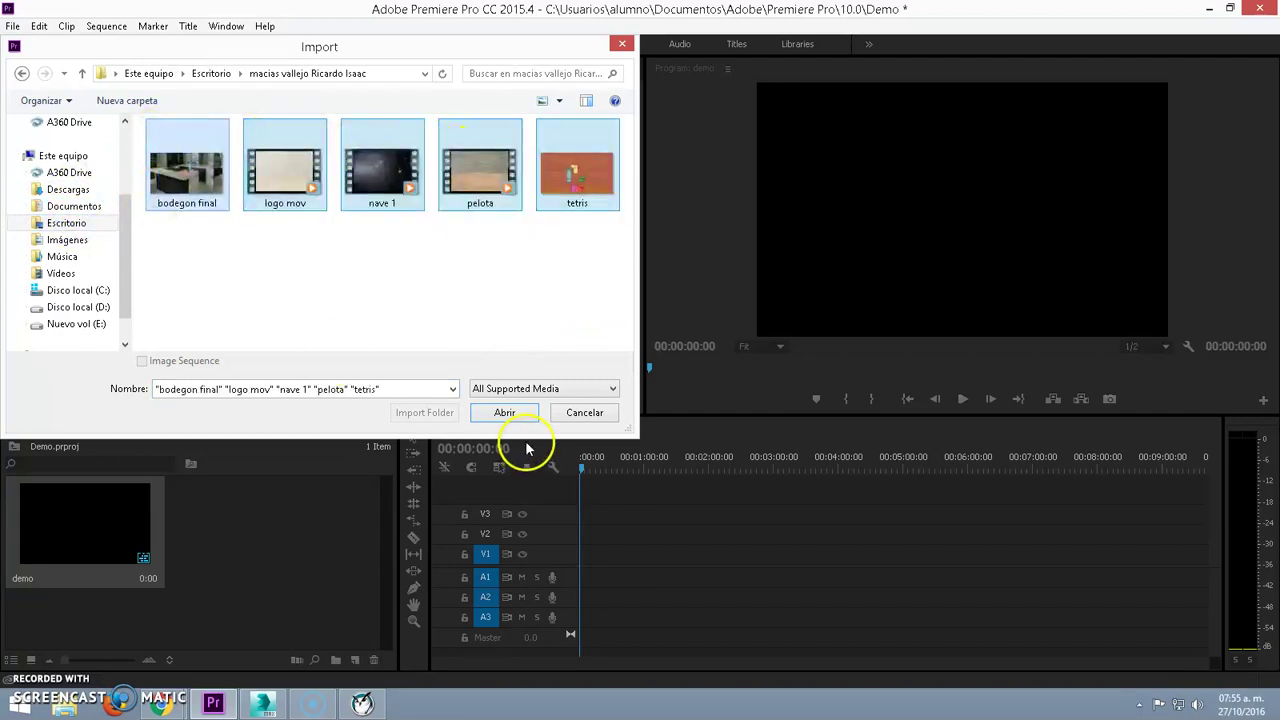
{"action": "left_click", "coordinate": [507, 413]}
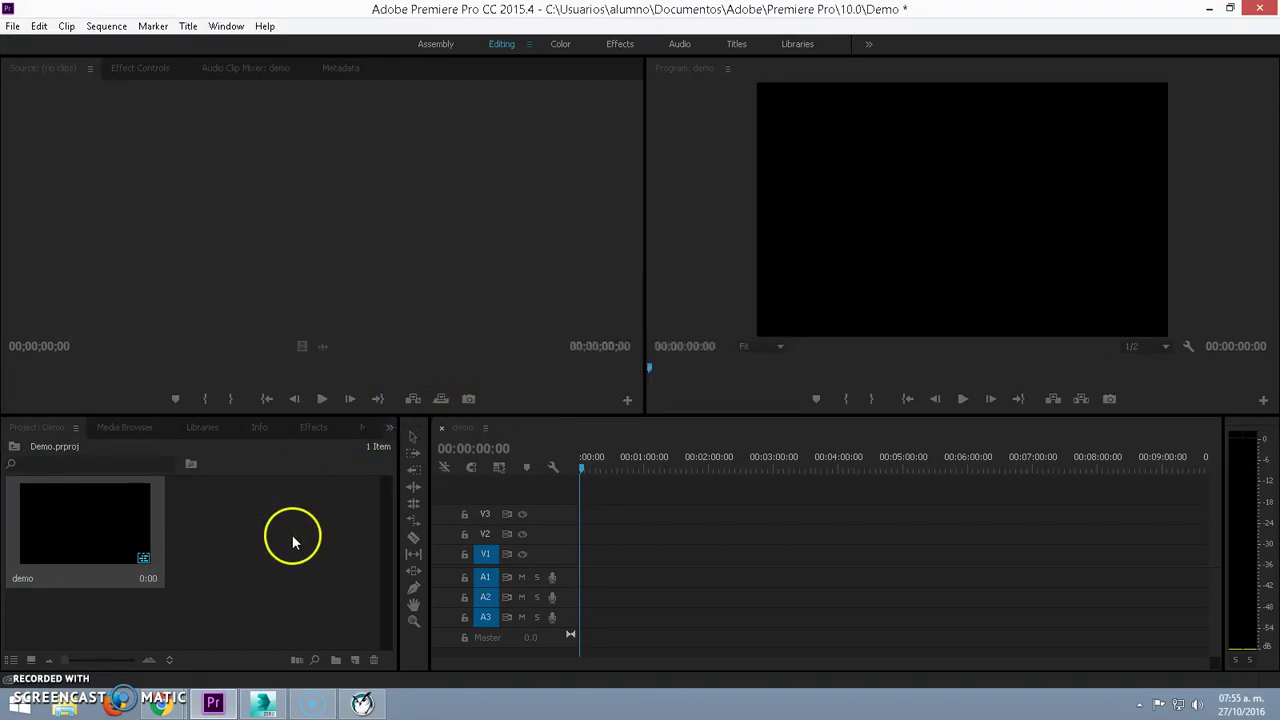
Deselect the bin items and drop bodegon final.jpg at 00:00:00 on track V1
{"action": "scroll", "coordinate": [383, 493], "scroll_direction": "up", "scroll_amount": 1}
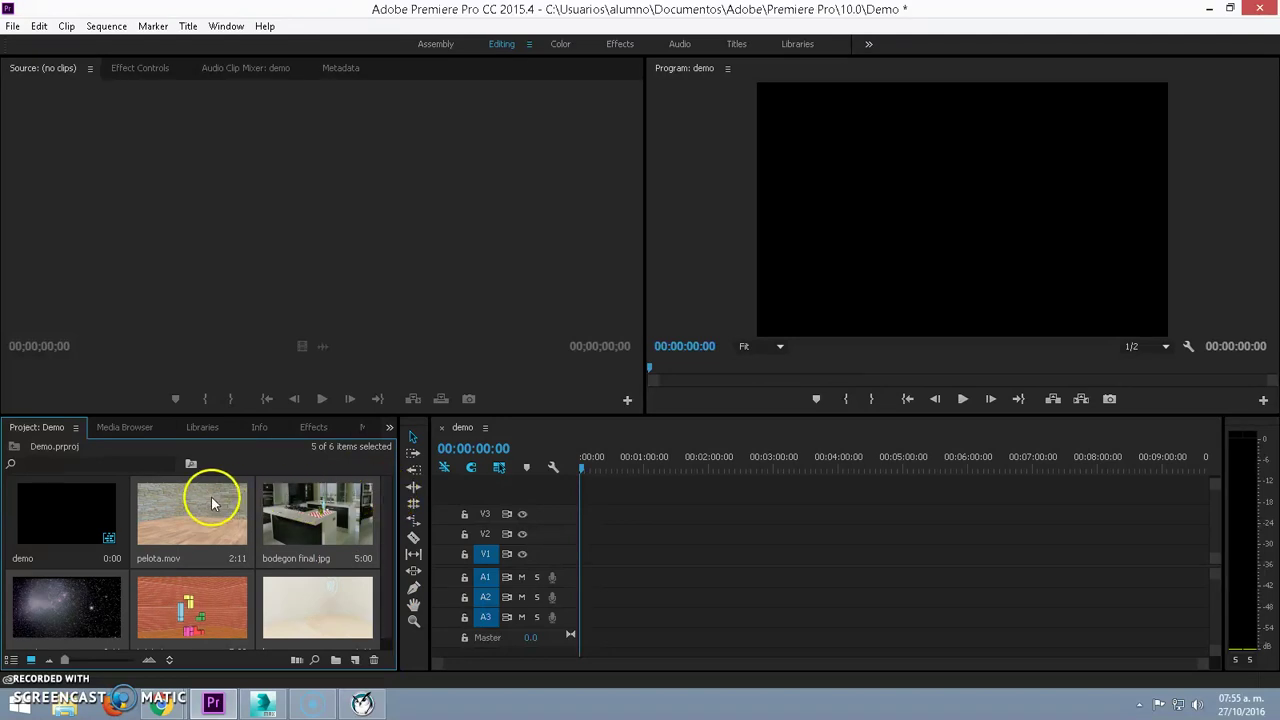
{"action": "left_click", "coordinate": [175, 527]}
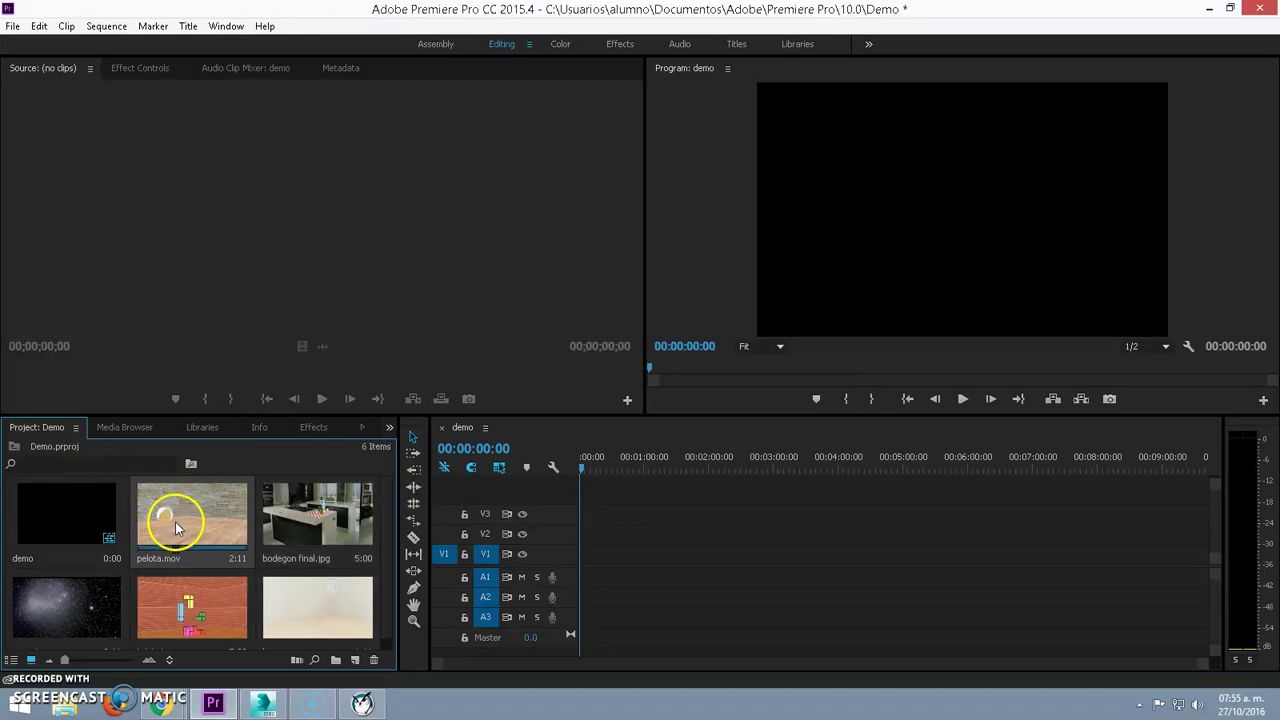
{"action": "scroll", "coordinate": [391, 553], "scroll_direction": "down", "scroll_amount": 1}
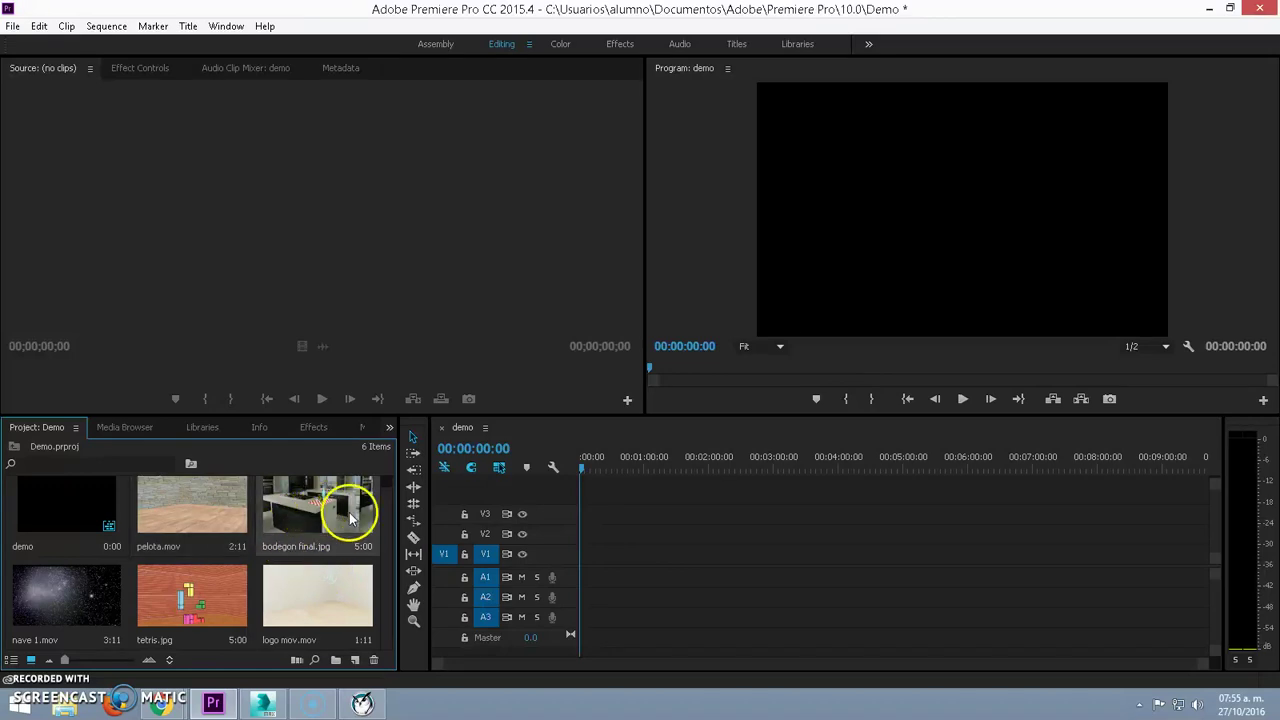
{"action": "left_click_drag", "start_coordinate": [320, 510], "coordinate": [584, 556]}
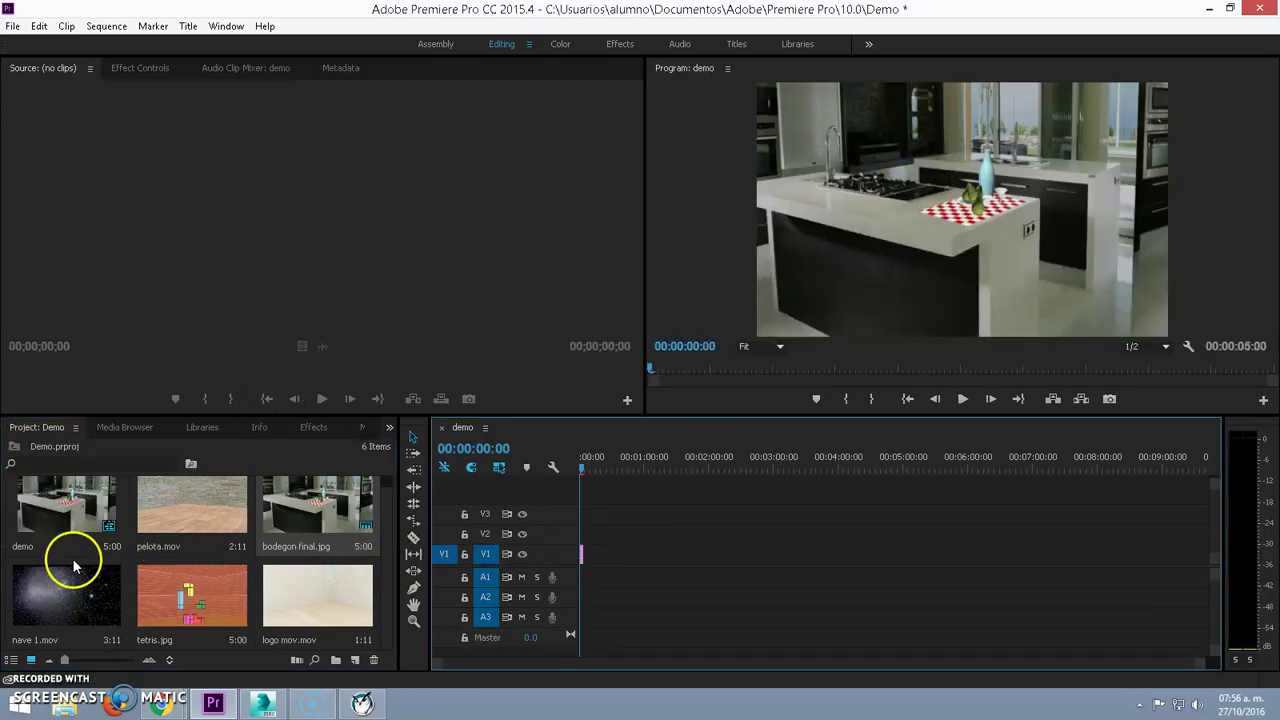
{"action": "left_click", "coordinate": [392, 558]}
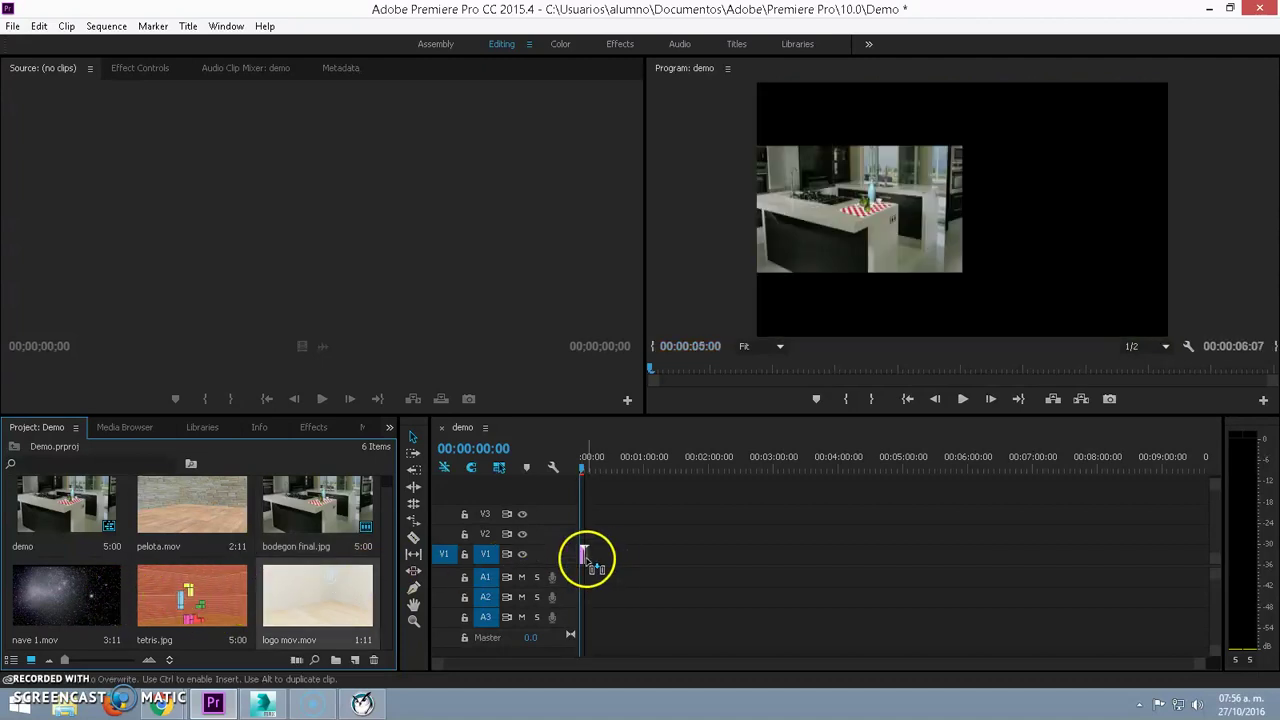
Add logo mov.mov and pelota.mov after the kitchen still on V1 and check them
{"action": "left_click_drag", "start_coordinate": [288, 598], "coordinate": [585, 557]}
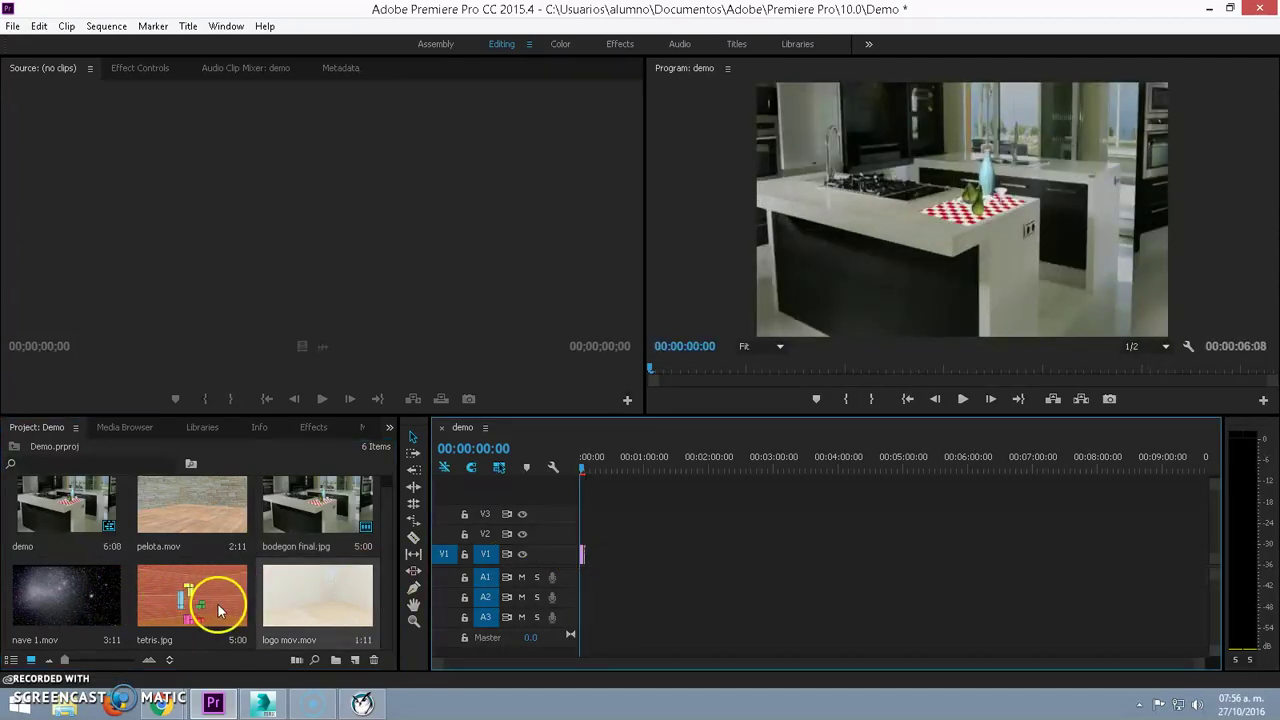
{"action": "left_click", "coordinate": [227, 518]}
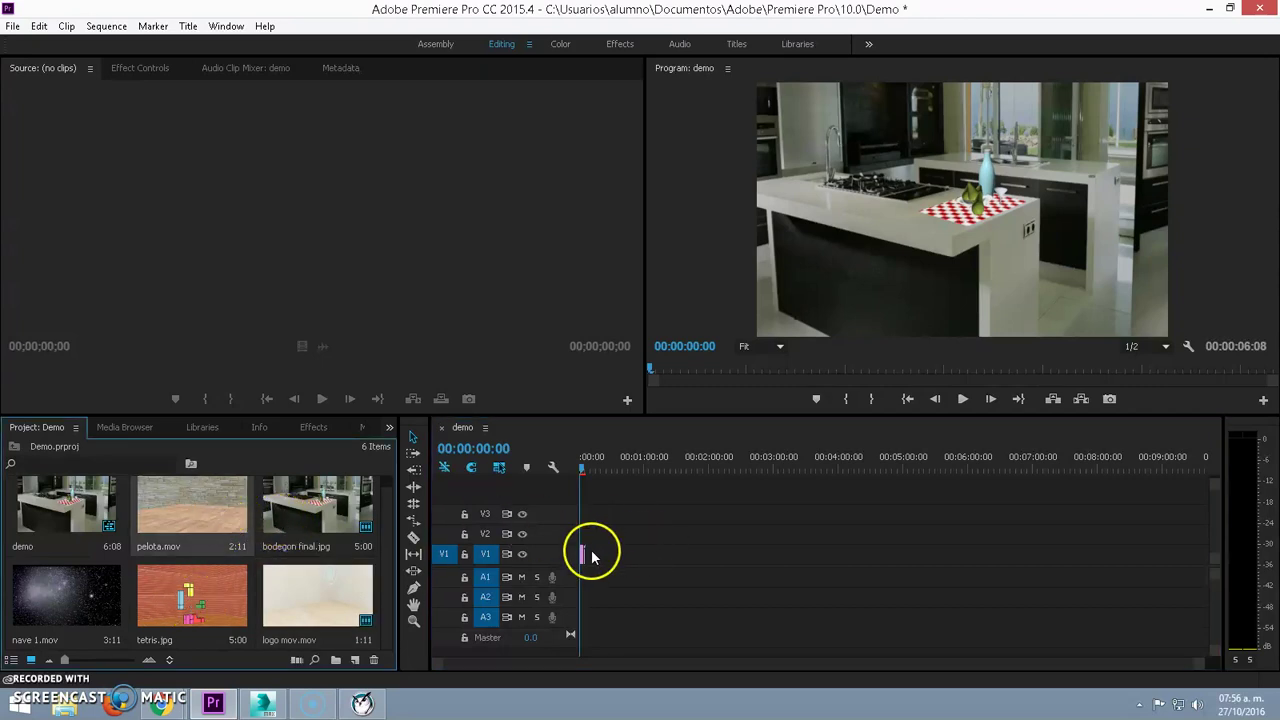
{"action": "left_click_drag", "start_coordinate": [337, 509], "coordinate": [584, 557]}
{"action": "left_click_drag", "start_coordinate": [441, 665], "coordinate": [577, 672]}
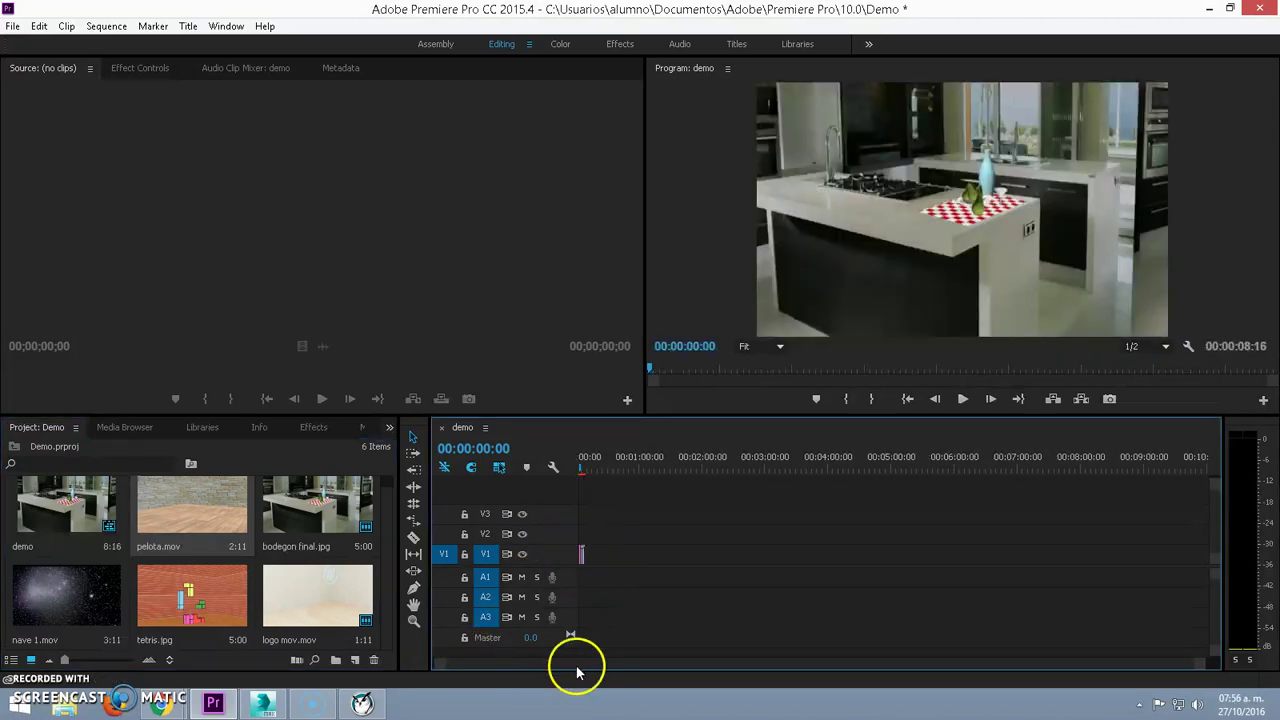
{"action": "mouse_move", "coordinate": [1200, 668]}
{"action": "left_mouse_down"}
{"action": "mouse_move", "coordinate": [864, 677]}
{"action": "mouse_move", "coordinate": [410, 665]}
{"action": "left_mouse_up"}
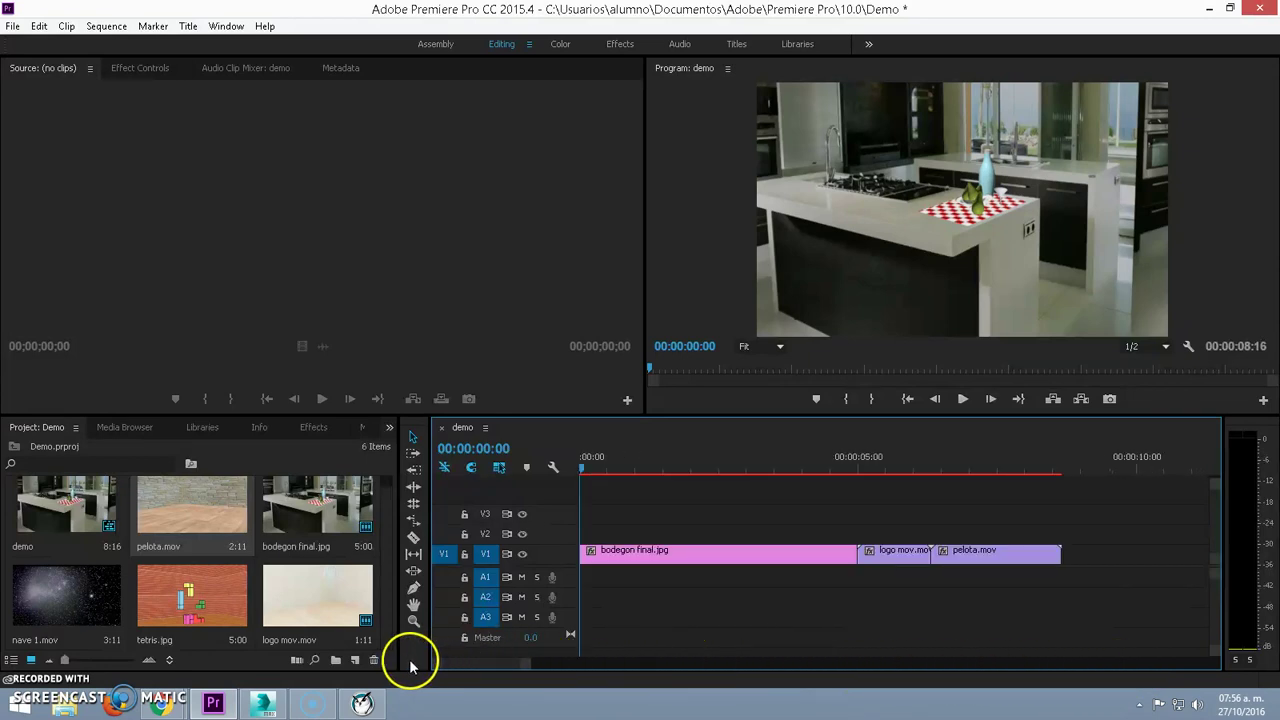
{"action": "left_click_drag", "start_coordinate": [531, 668], "coordinate": [638, 667]}
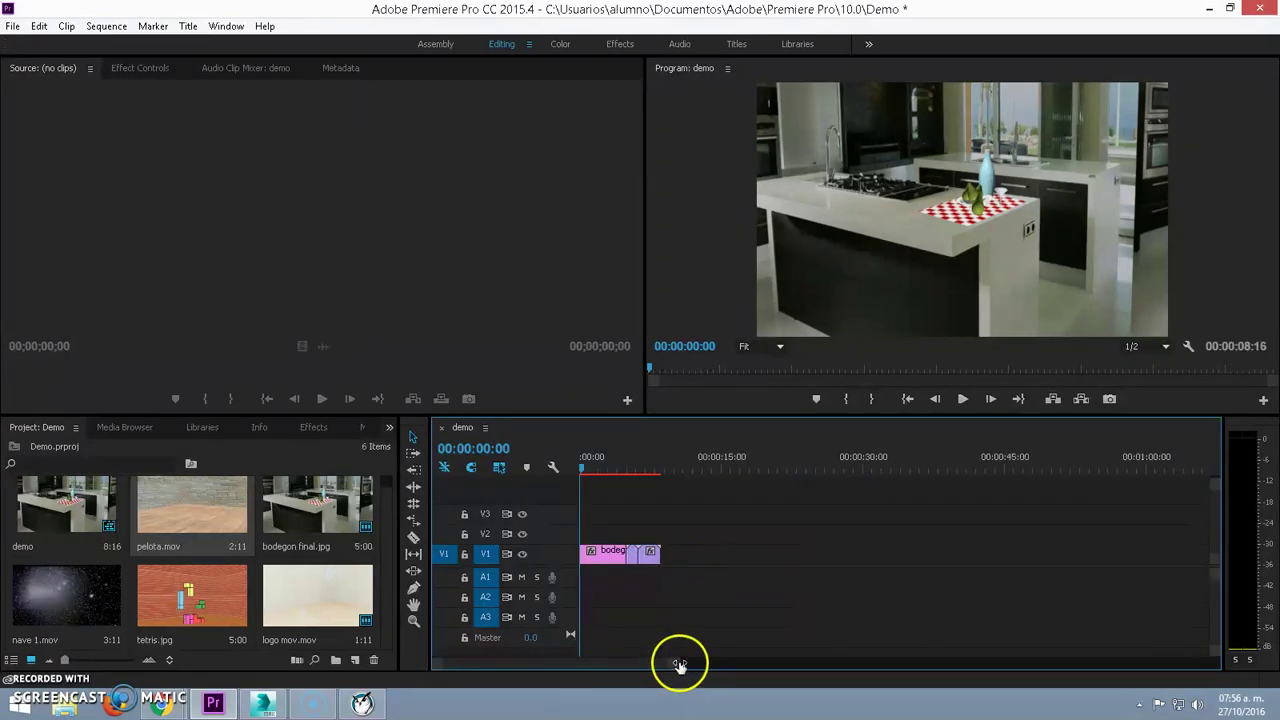
{"action": "left_click", "coordinate": [688, 460]}
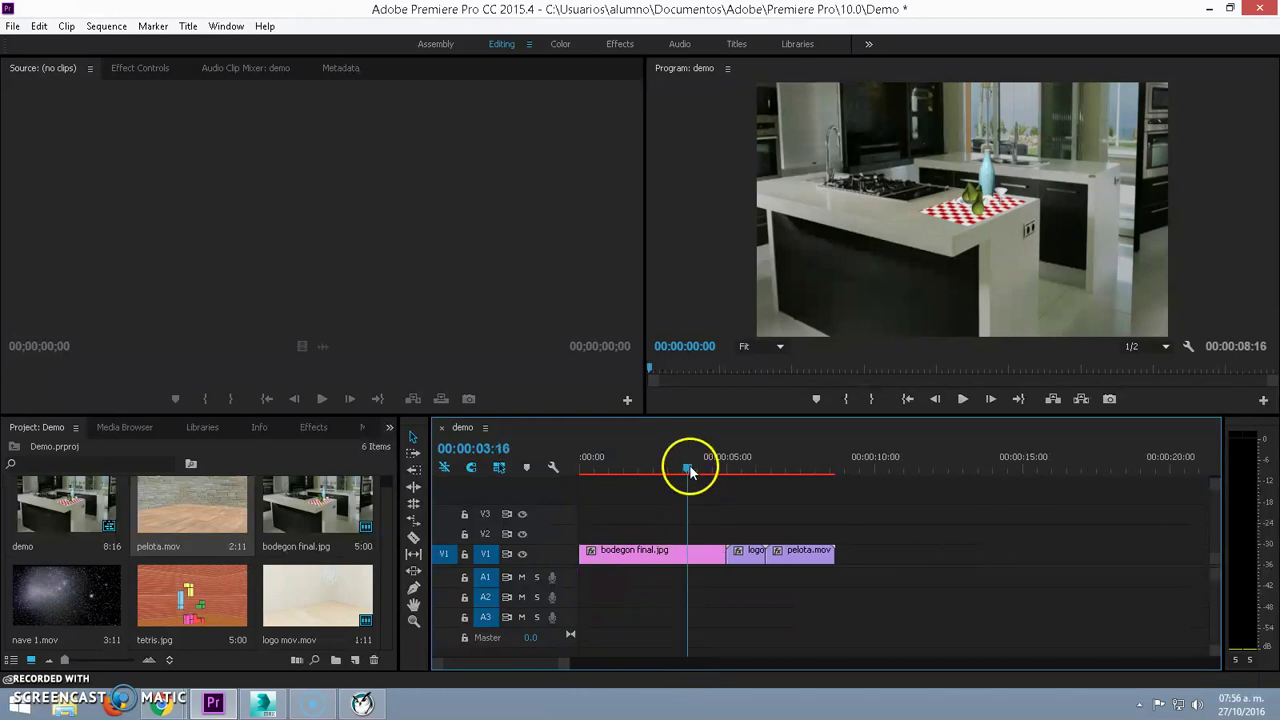
{"action": "left_click", "coordinate": [740, 460]}
{"action": "left_click", "coordinate": [802, 463]}
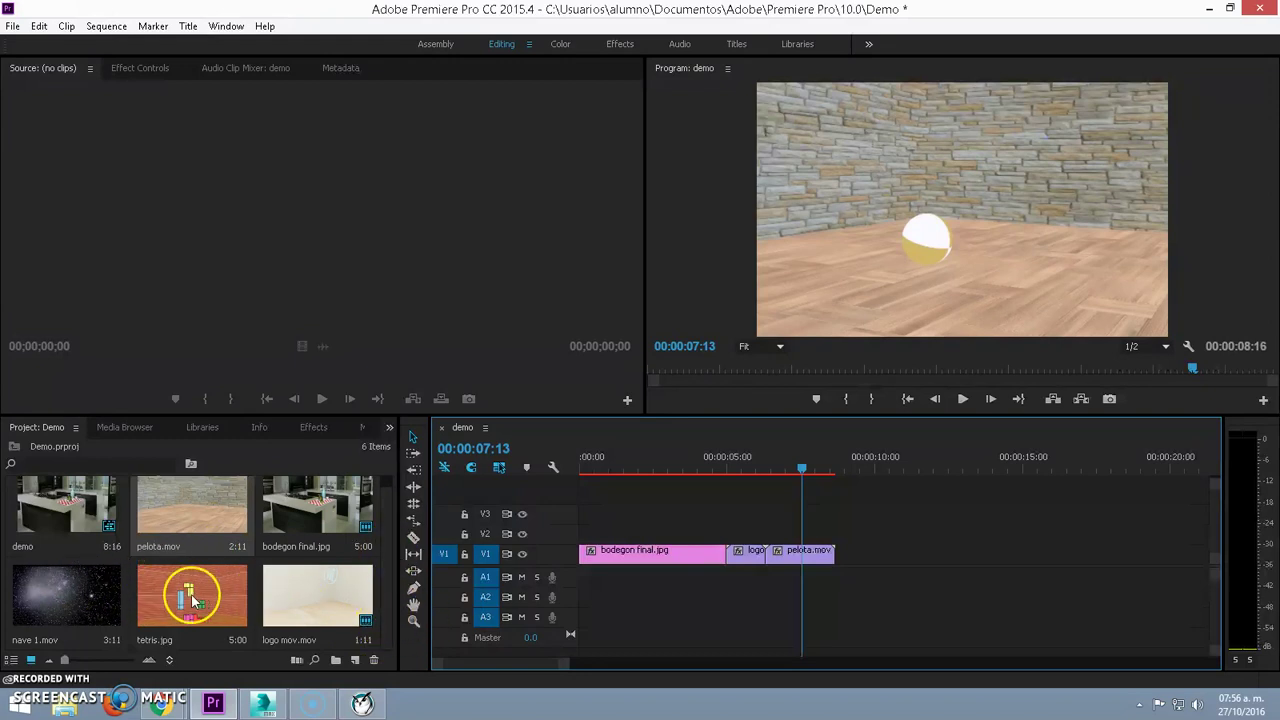
Append tetris.jpg and nave 1.mov to V1, then scrub back to the start
{"action": "left_click_drag", "start_coordinate": [193, 598], "coordinate": [850, 562]}
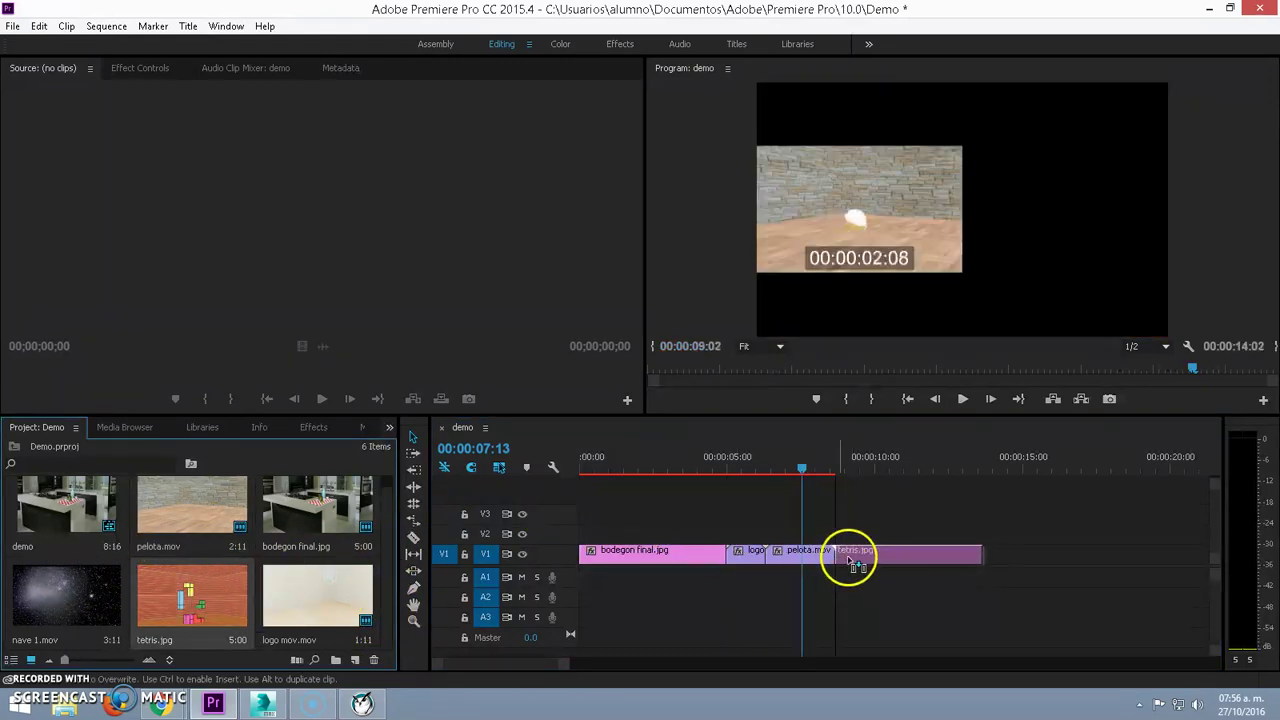
{"action": "mouse_move", "coordinate": [100, 591]}
{"action": "left_mouse_down"}
{"action": "mouse_move", "coordinate": [590, 530]}
{"action": "mouse_move", "coordinate": [994, 569]}
{"action": "left_mouse_up"}
{"action": "mouse_move", "coordinate": [800, 470]}
{"action": "left_mouse_down"}
{"action": "mouse_move", "coordinate": [1020, 488]}
{"action": "mouse_move", "coordinate": [703, 492]}
{"action": "mouse_move", "coordinate": [745, 490]}
{"action": "left_mouse_up"}
{"action": "left_click", "coordinate": [391, 523]}
{"action": "scroll", "coordinate": [391, 523], "scroll_direction": "up", "scroll_amount": 1}
{"action": "scroll", "coordinate": [388, 495], "scroll_direction": "down", "scroll_amount": 1}
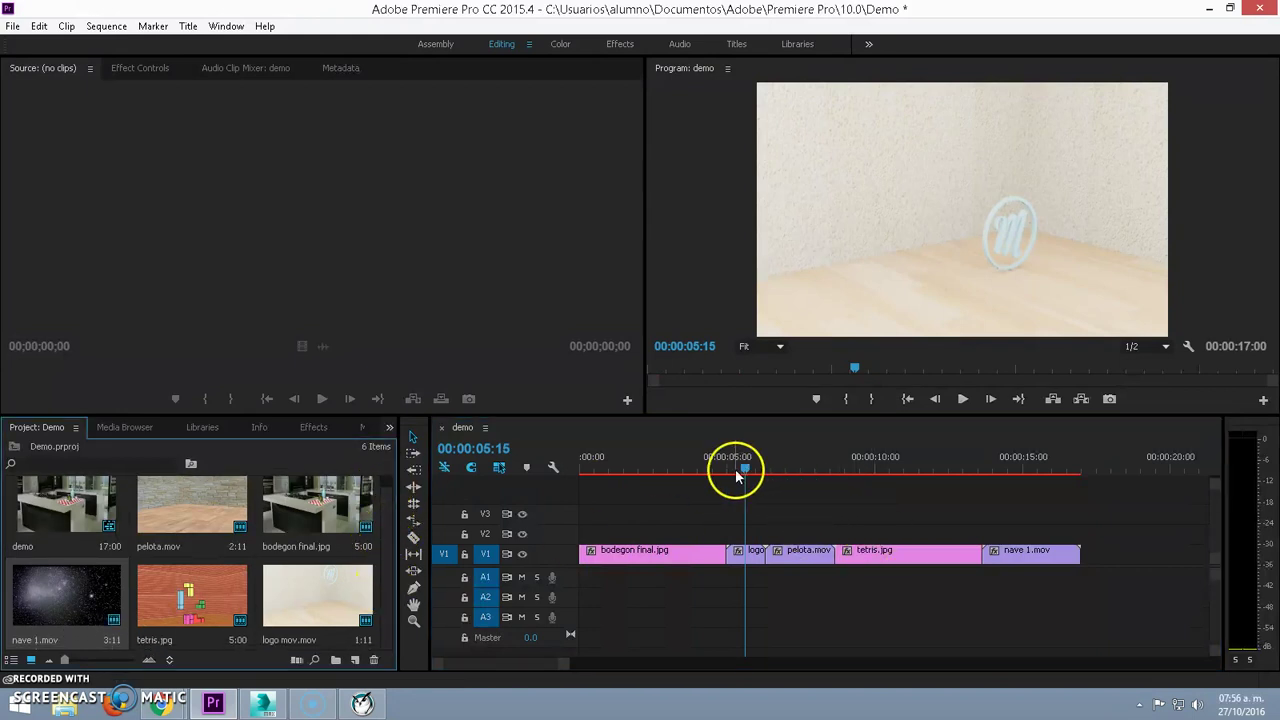
{"action": "left_click_drag", "start_coordinate": [753, 475], "coordinate": [611, 468]}
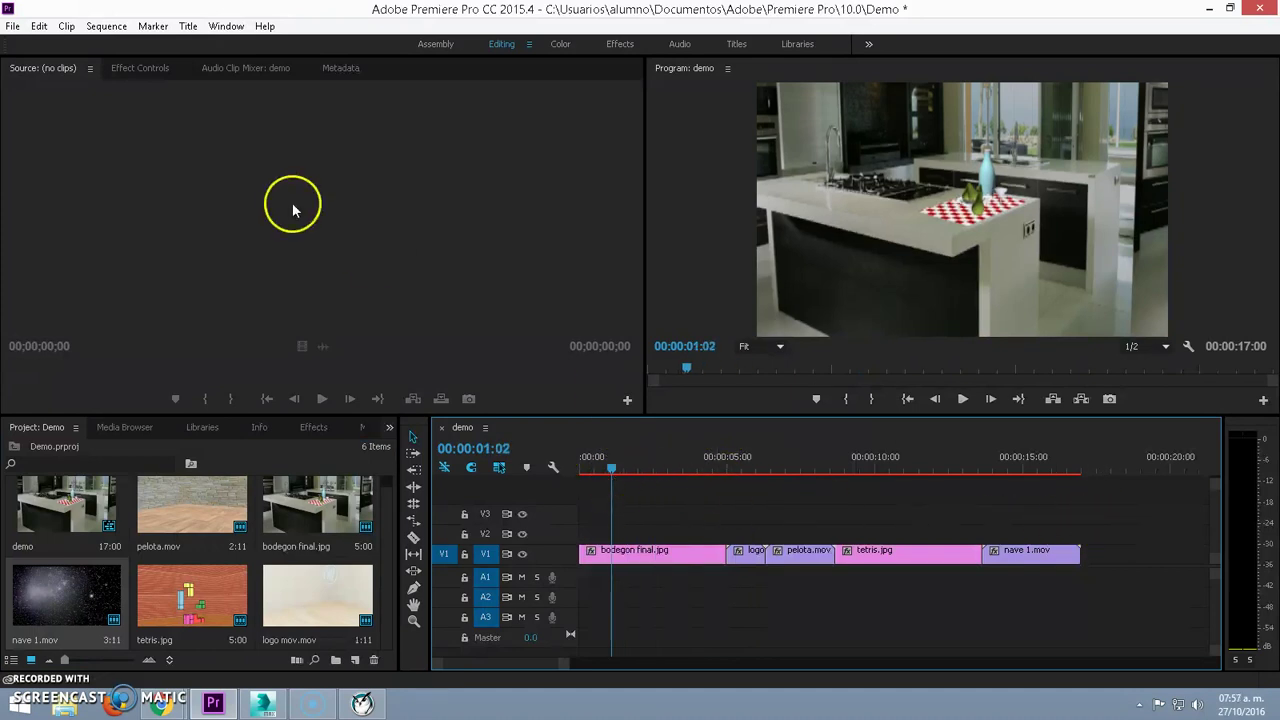
Create a new 960×540, 24 fps title named Portada
{"action": "left_click", "coordinate": [15, 27]}
{"action": "mouse_move", "coordinate": [120, 44]}
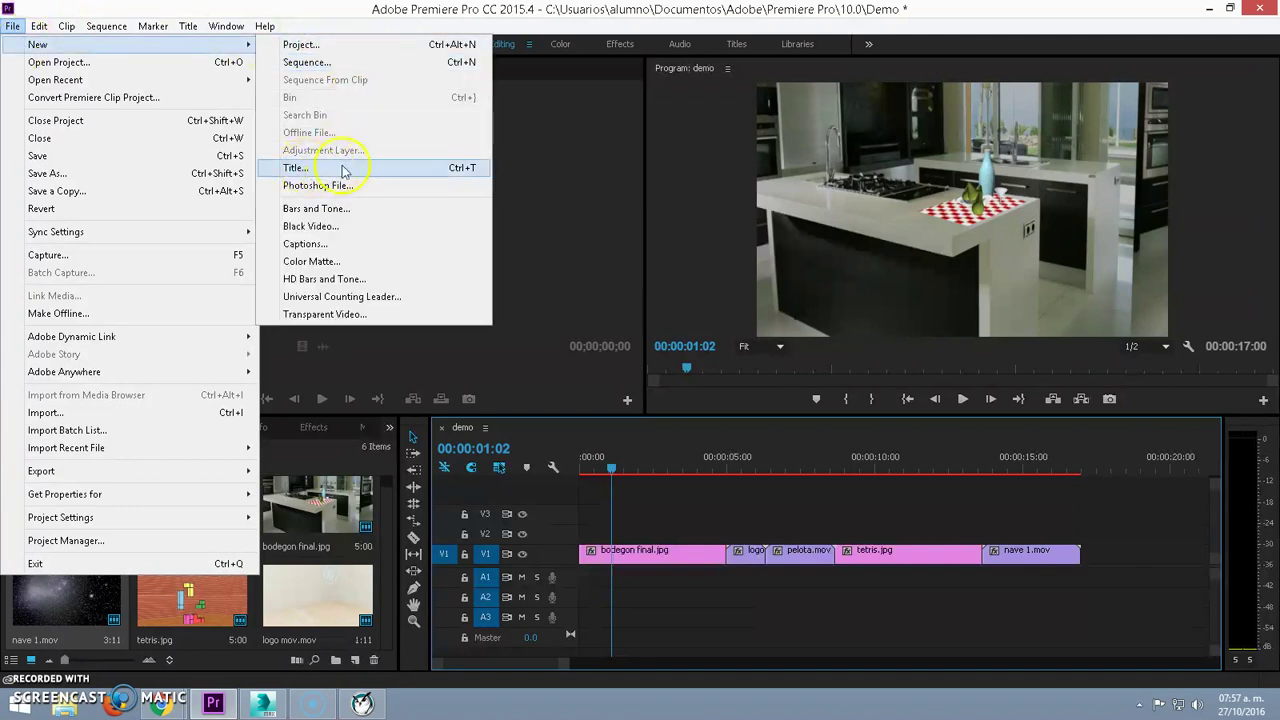
{"action": "left_click", "coordinate": [460, 168]}
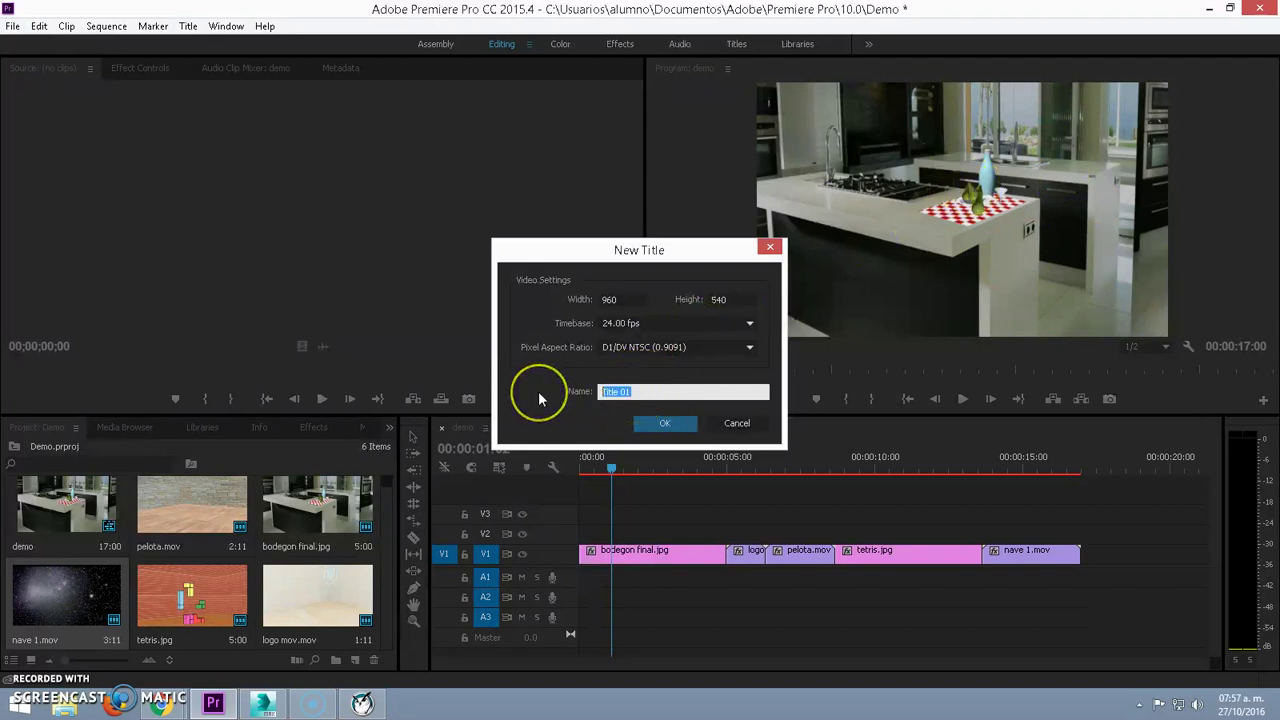
{"action": "type", "text": "Portada"}
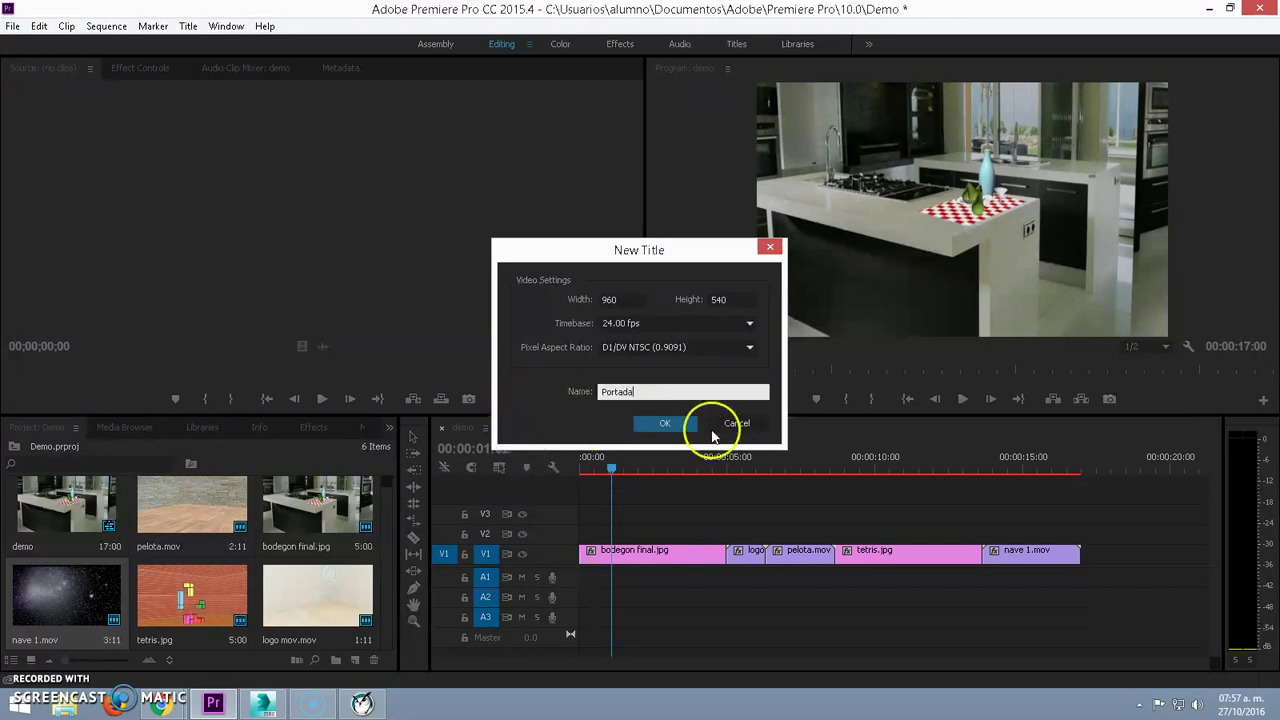
{"action": "left_click", "coordinate": [684, 423]}
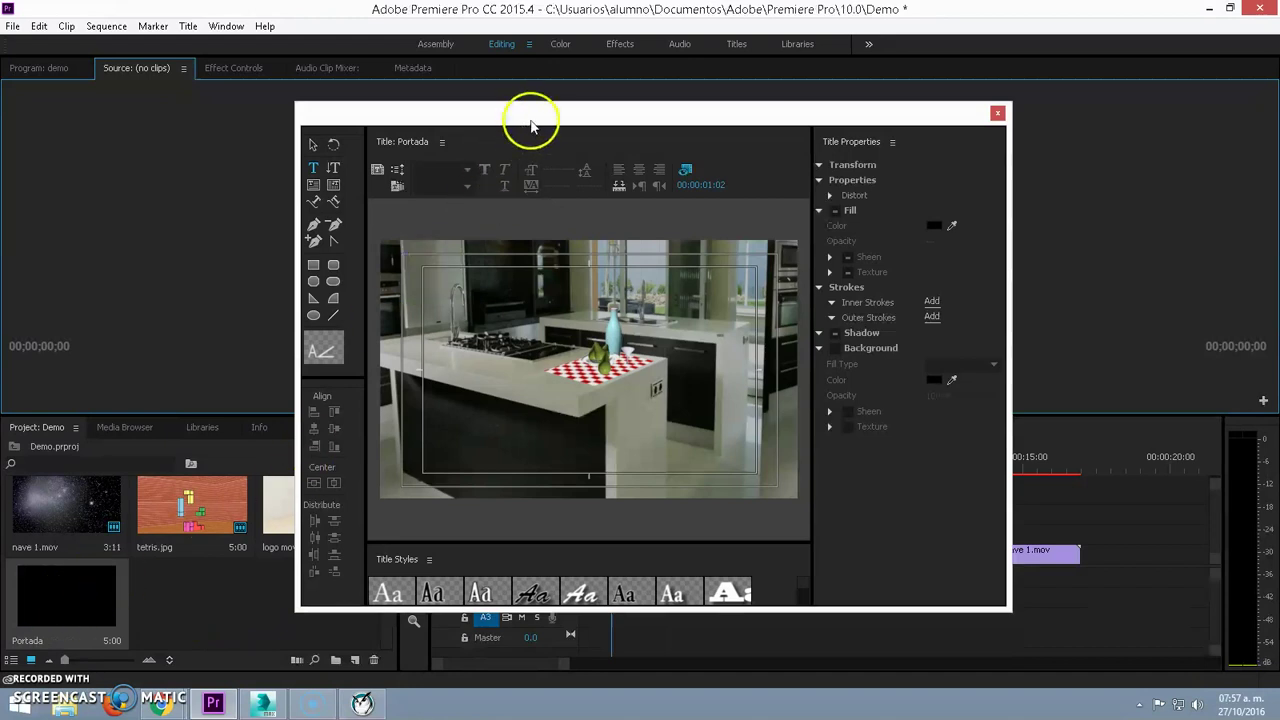
Reposition the title editor and toggle Show Background Video off and back on
{"action": "left_click_drag", "start_coordinate": [529, 114], "coordinate": [534, 100]}
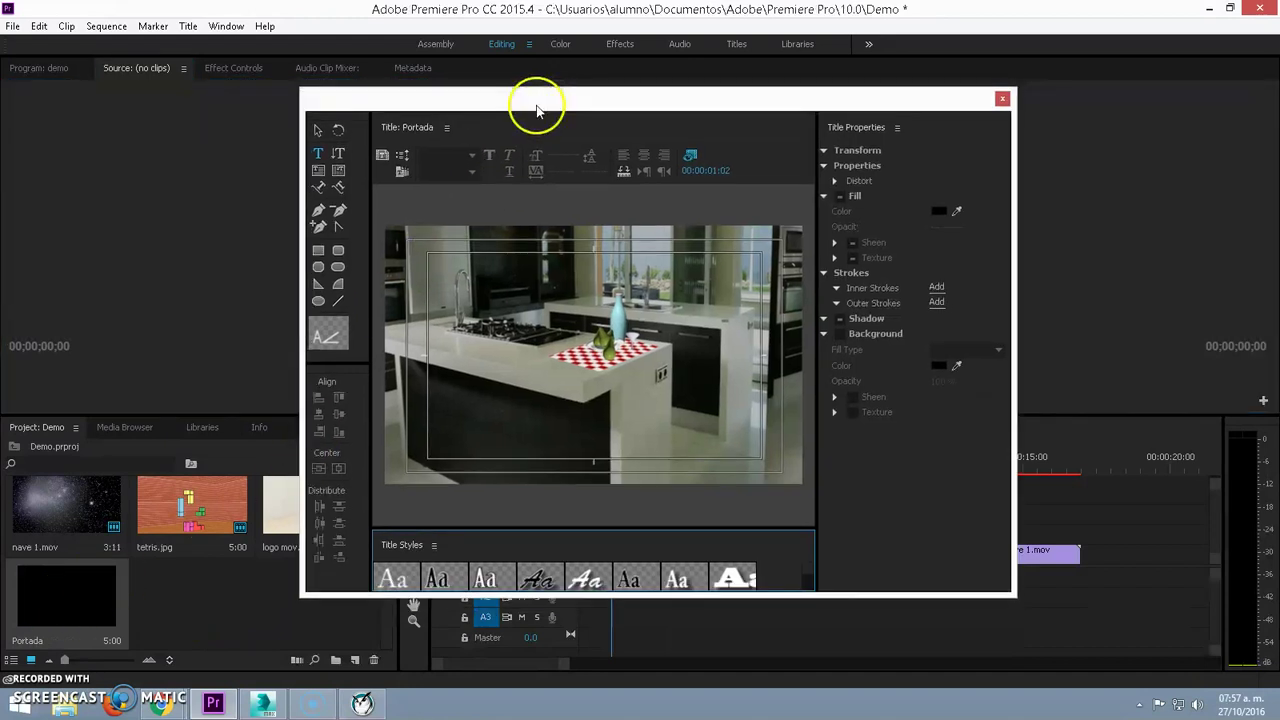
{"action": "left_click", "coordinate": [692, 155]}
{"action": "left_click", "coordinate": [692, 155]}
{"action": "left_click", "coordinate": [692, 155]}
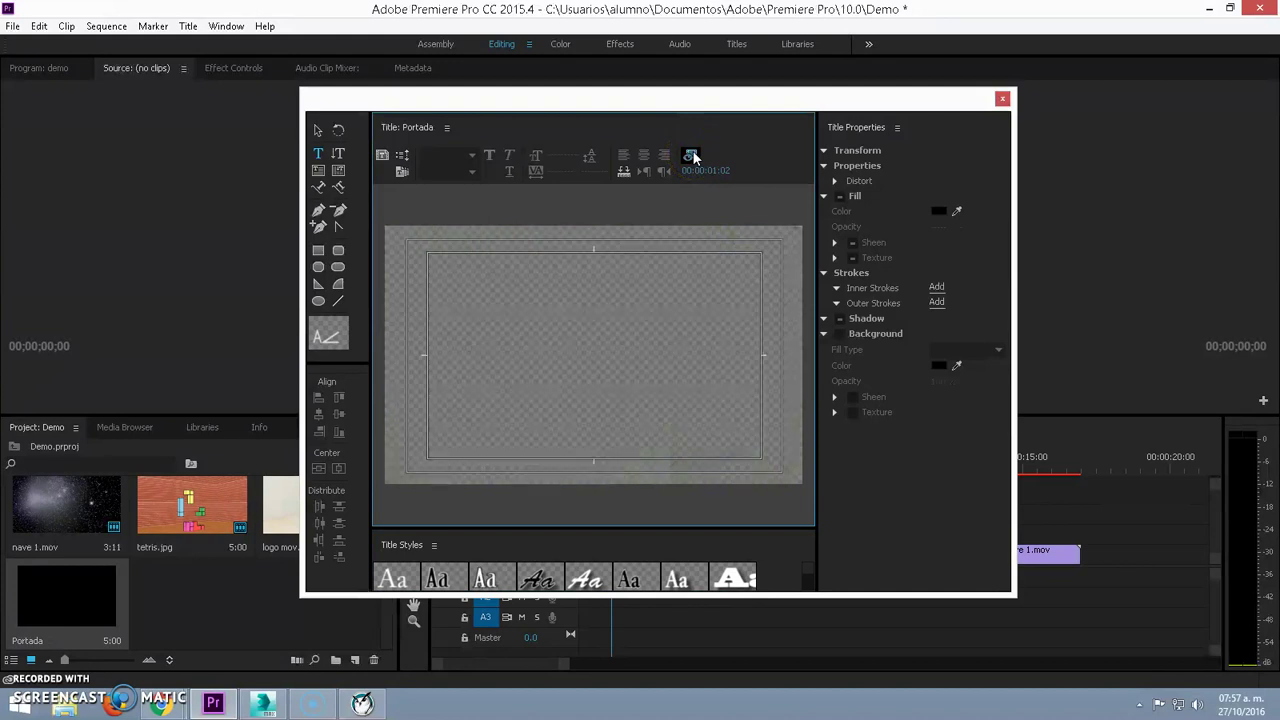
{"action": "left_click", "coordinate": [692, 155]}
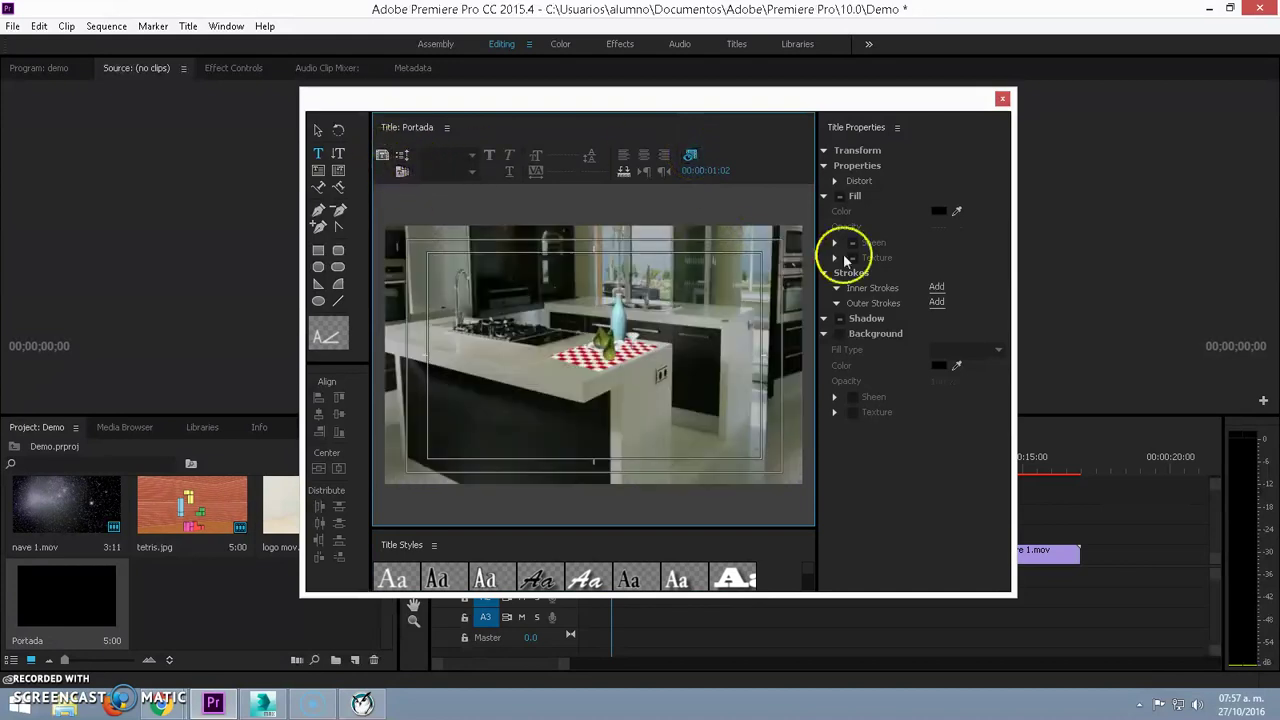
Type NOMBRE near the top of the Portada title canvas
{"action": "left_click", "coordinate": [318, 131]}
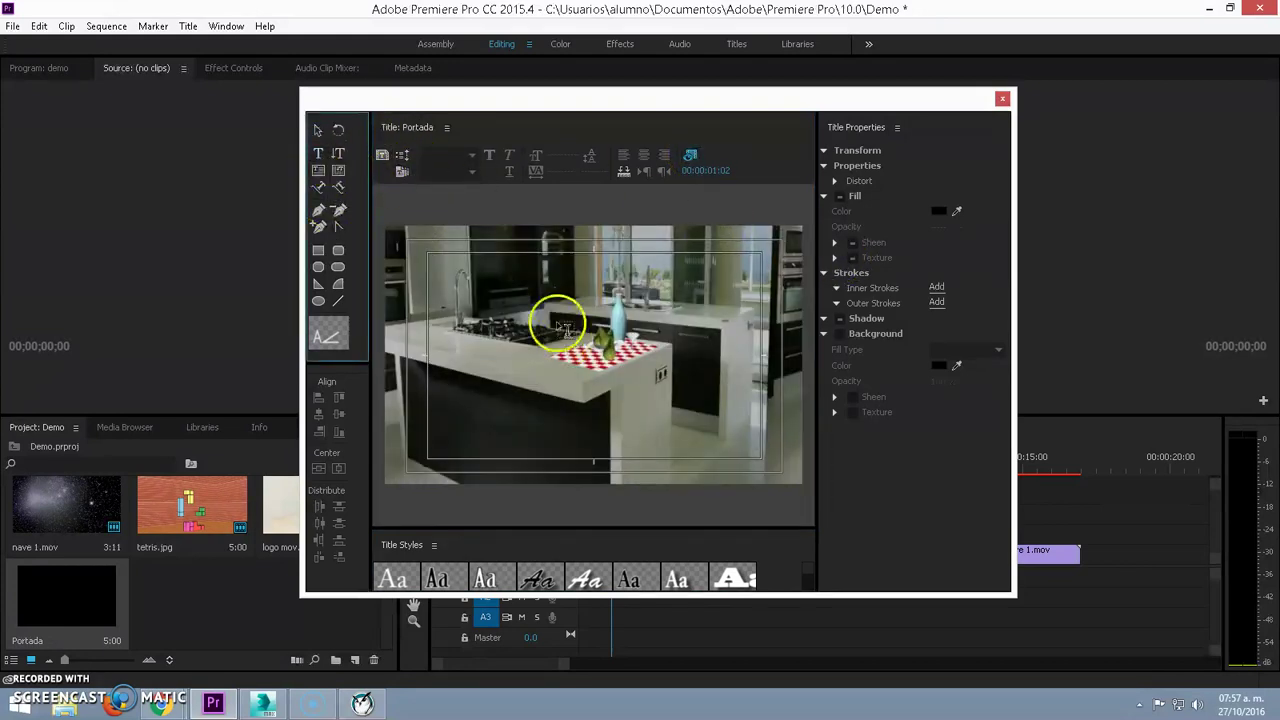
{"action": "left_click", "coordinate": [528, 293]}
{"action": "left_click", "coordinate": [690, 155]}
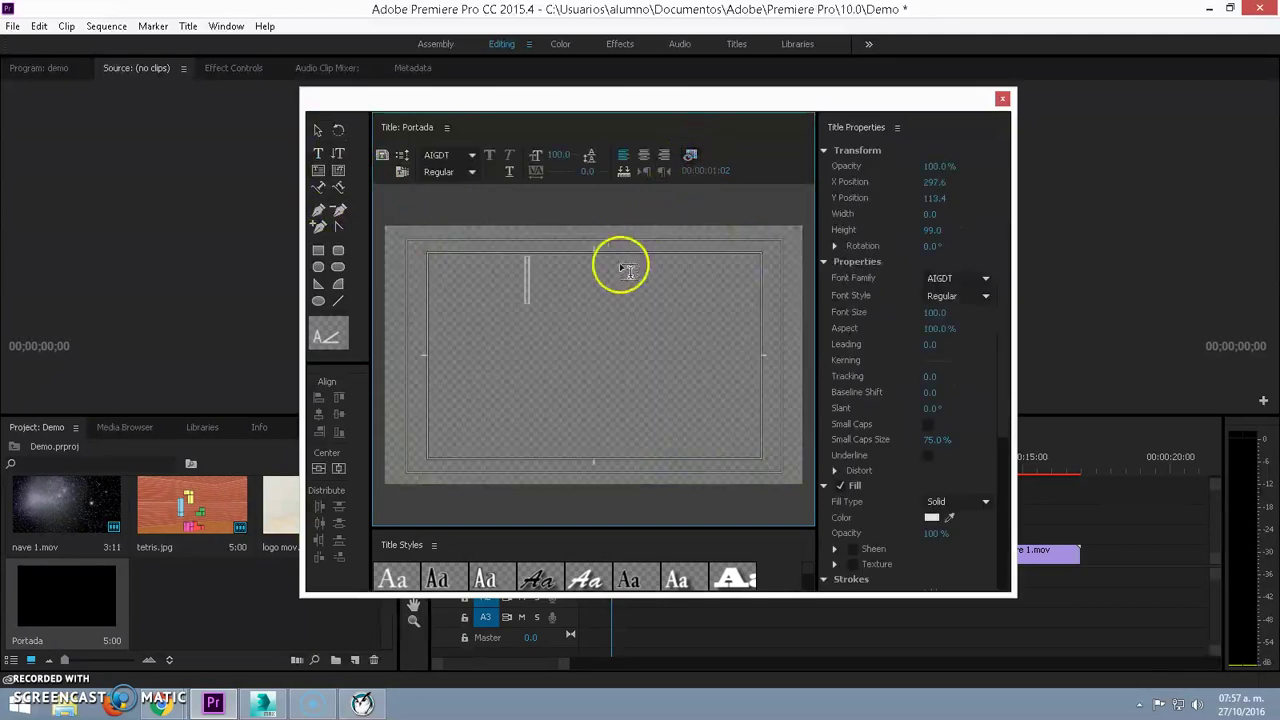
{"action": "type", "text": "NO"}
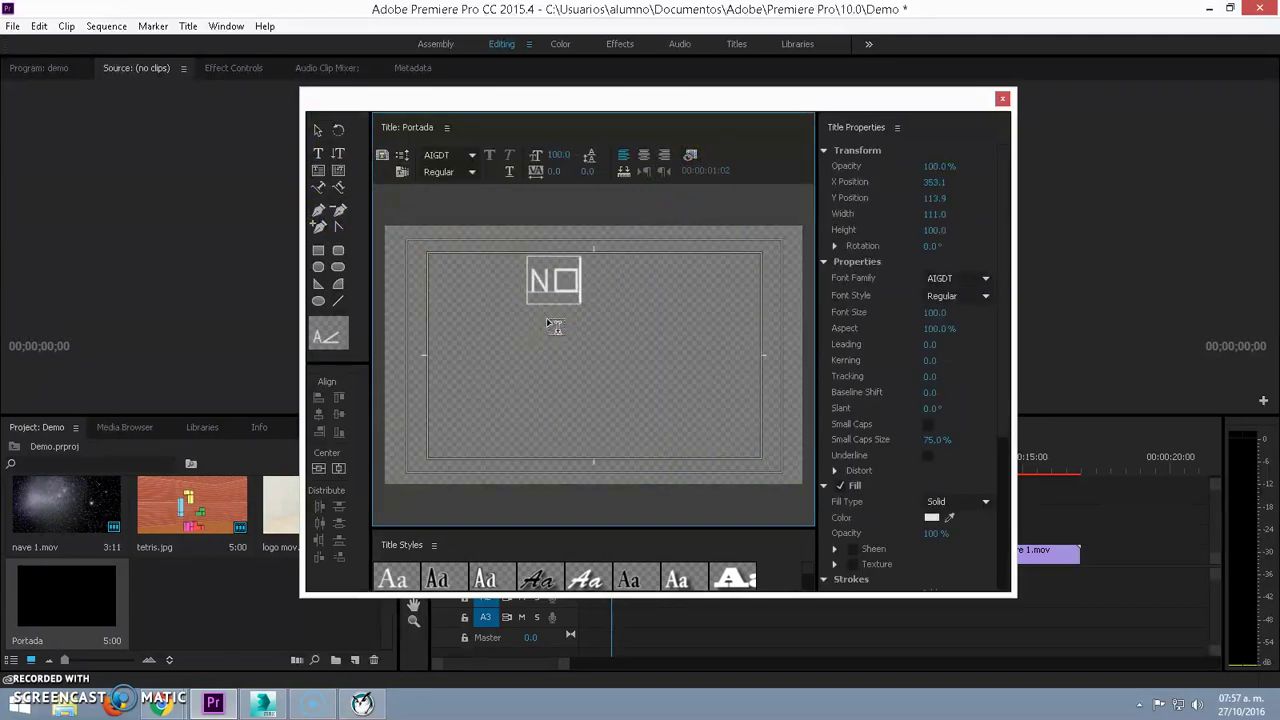
{"action": "type", "text": "MBRE"}
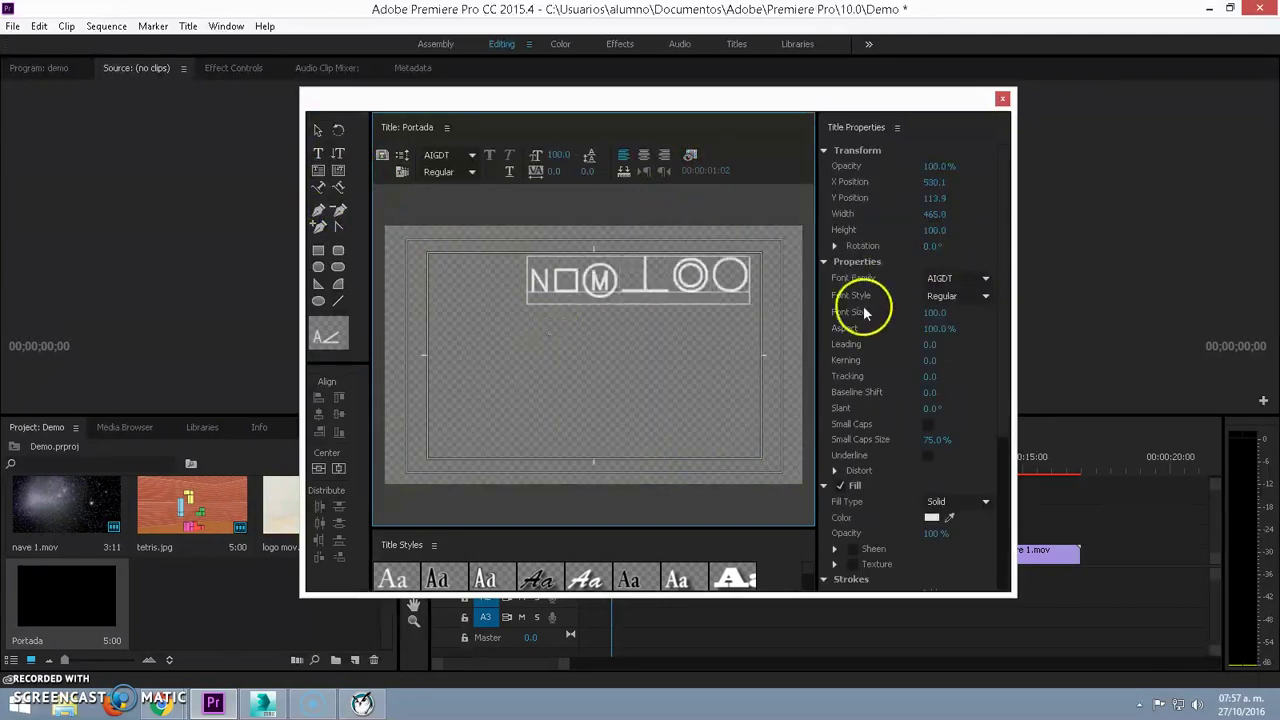
Set the NOMBRE text in Arial Rounded MT Bold and shrink it to size 41
{"action": "key", "text": "ctrl+a"}
{"action": "left_click", "coordinate": [985, 279]}
{"action": "left_click", "coordinate": [985, 280]}
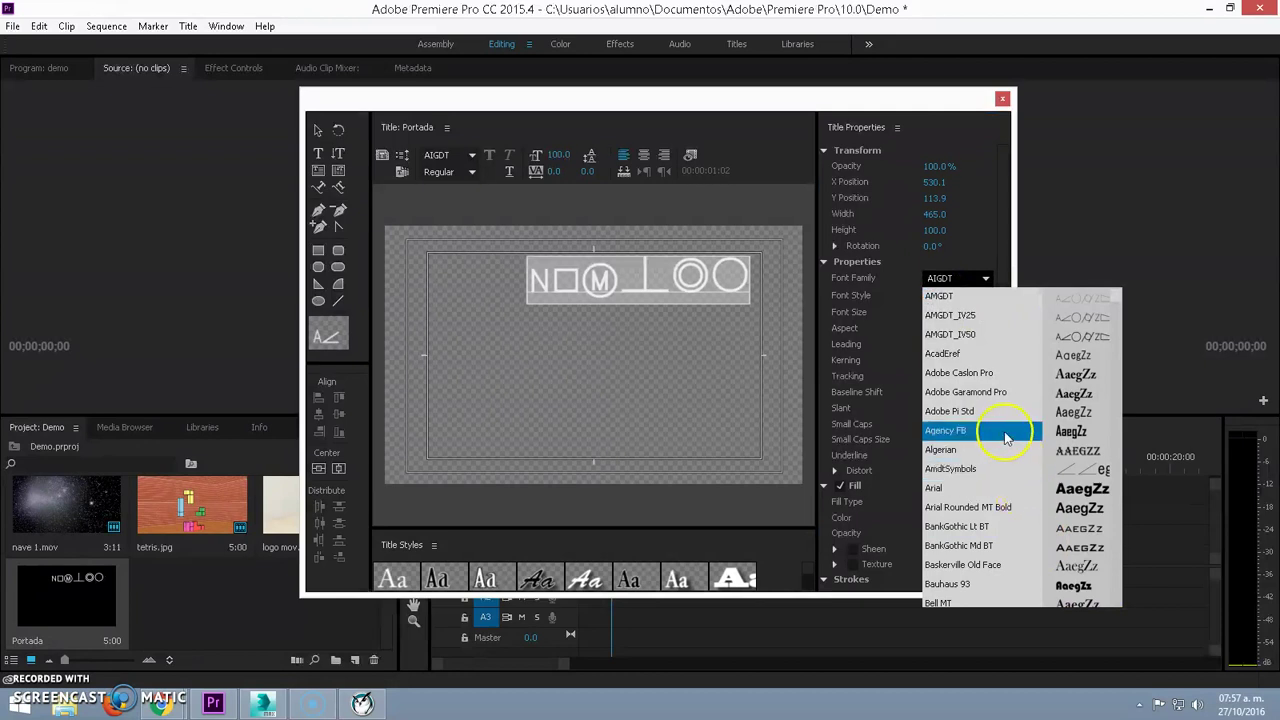
{"action": "left_click", "coordinate": [977, 507]}
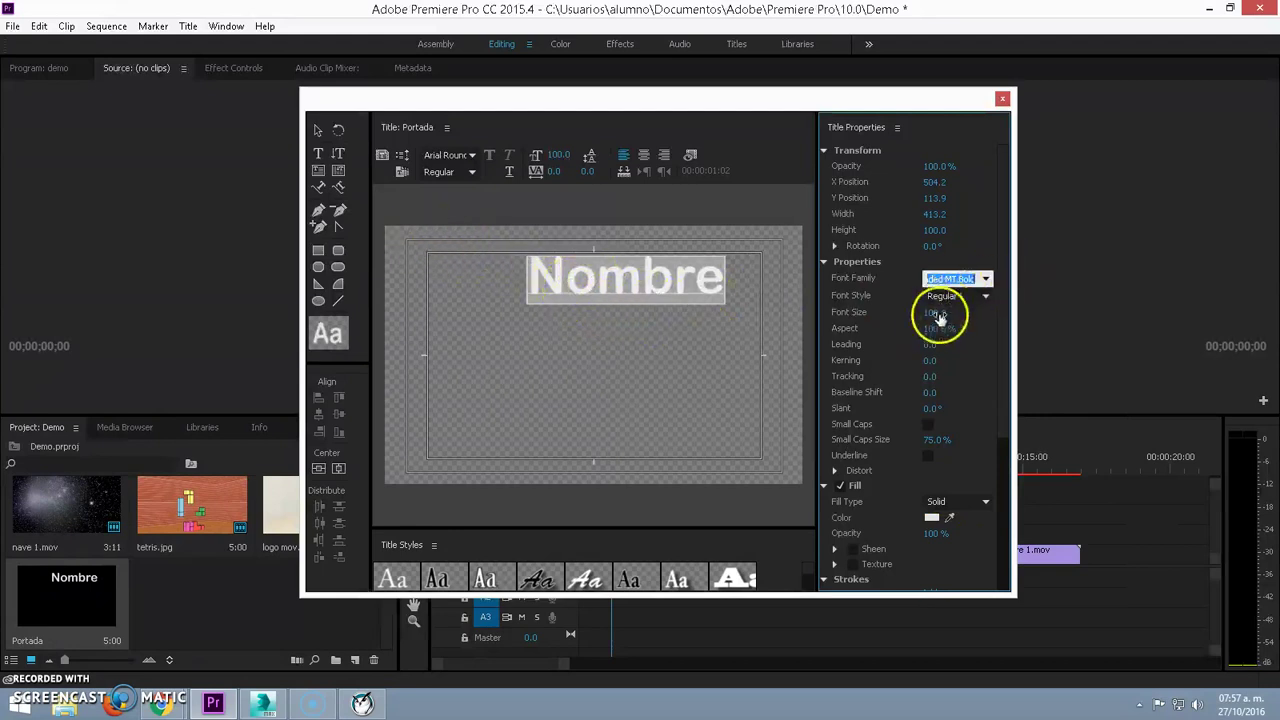
{"action": "mouse_move", "coordinate": [935, 313]}
{"action": "left_mouse_down"}
{"action": "mouse_move", "coordinate": [892, 322]}
{"action": "mouse_move", "coordinate": [914, 314]}
{"action": "left_mouse_up"}
Enlarge Nombre to size 67, centre it in the frame, and nudge it higher
{"action": "left_click", "coordinate": [316, 128]}
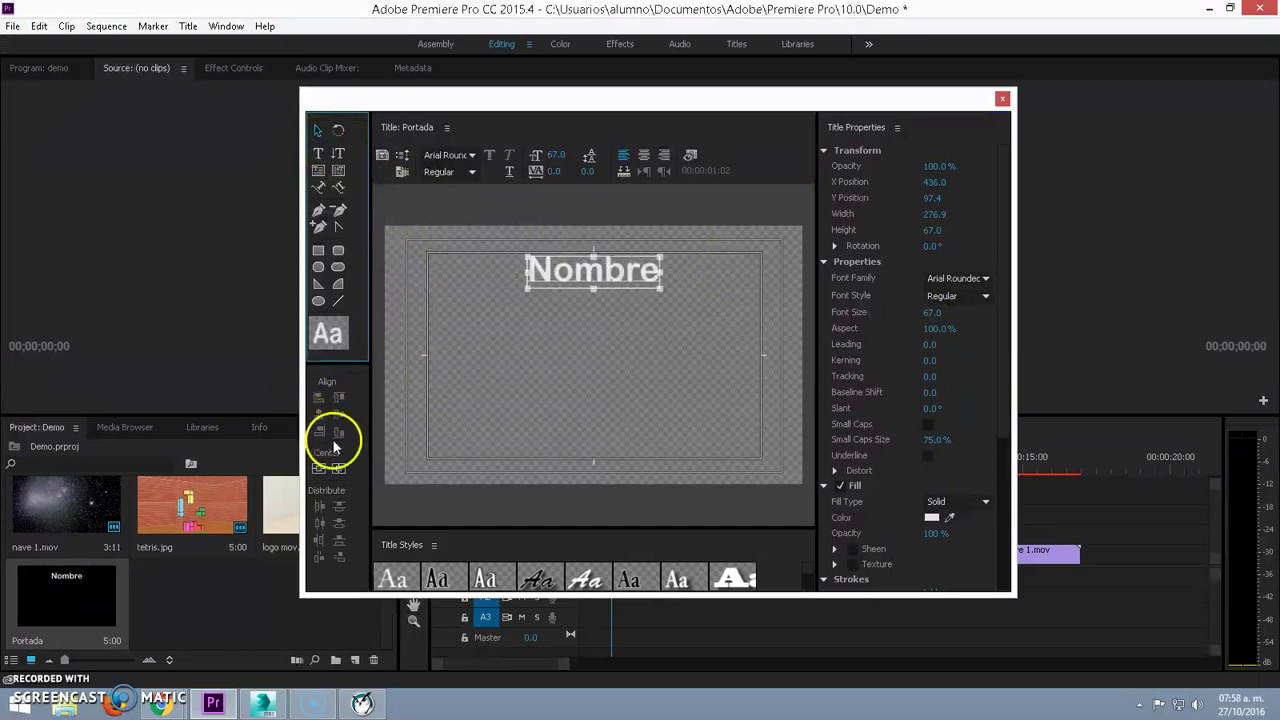
{"action": "left_click", "coordinate": [320, 470]}
{"action": "left_click", "coordinate": [336, 469]}
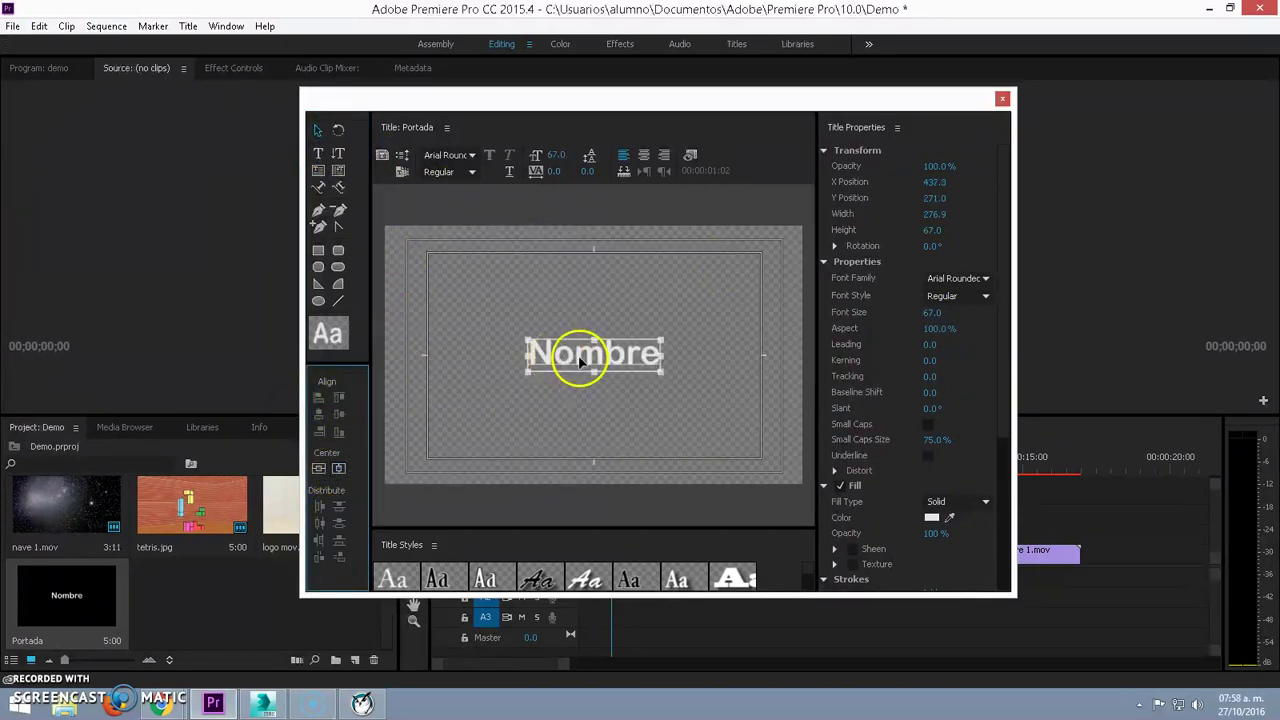
{"action": "left_click_drag", "start_coordinate": [580, 362], "coordinate": [577, 349]}
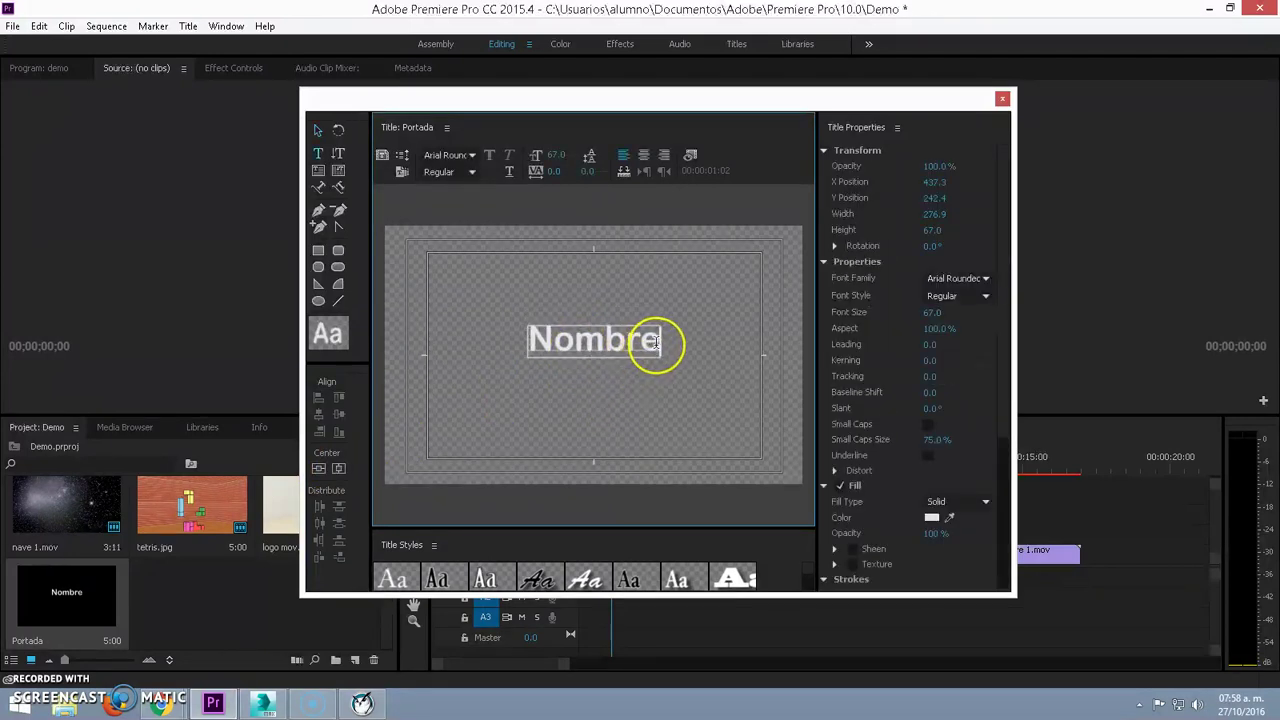
Add a 'Materia' line with spacing before Nombre and shrink it to size 45
{"action": "key", "text": "Return"}
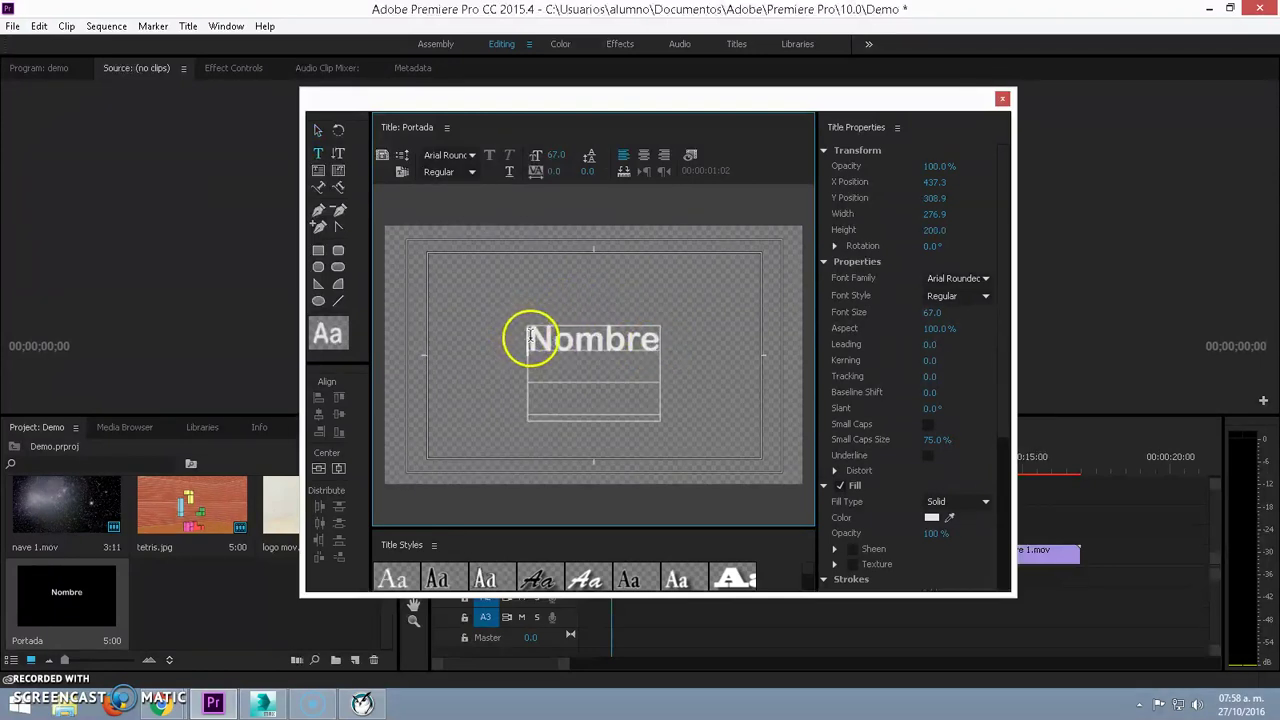
{"action": "type", "text": "Materia"}
{"action": "key", "text": "Return"}
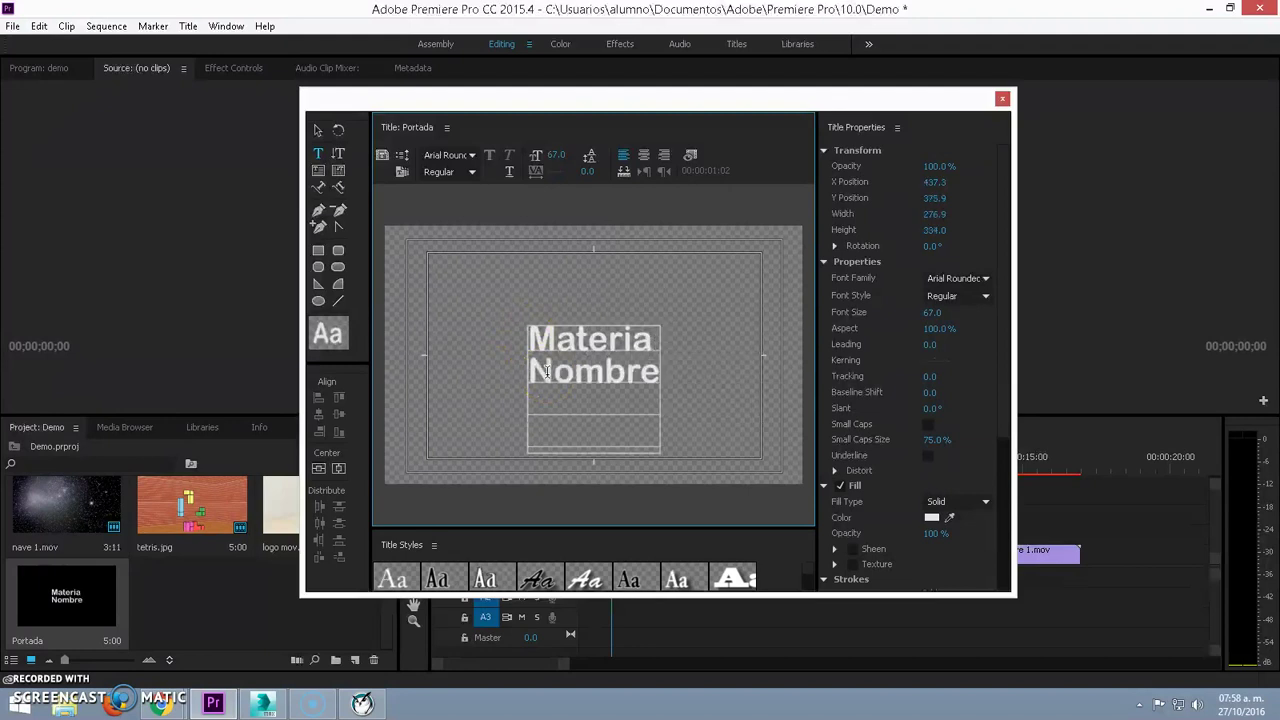
{"action": "key", "text": "Return"}
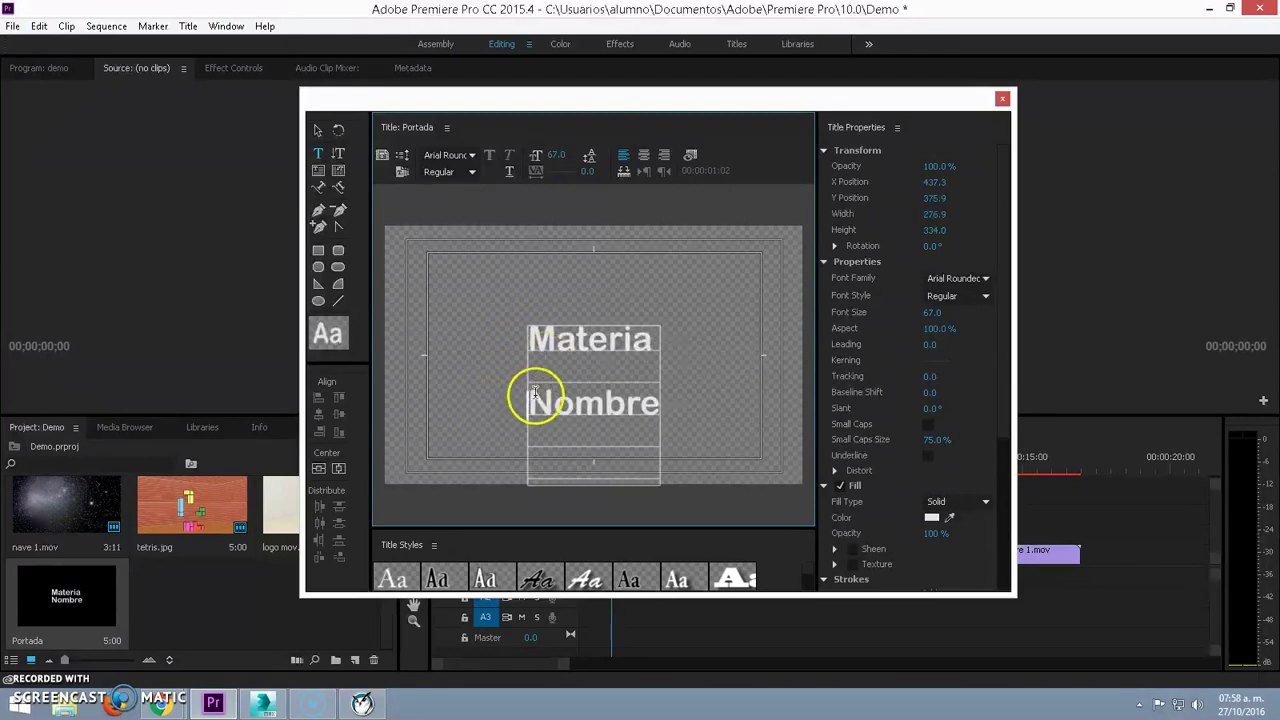
{"action": "left_click_drag", "start_coordinate": [533, 333], "coordinate": [714, 337]}
{"action": "left_click_drag", "start_coordinate": [943, 312], "coordinate": [921, 314]}
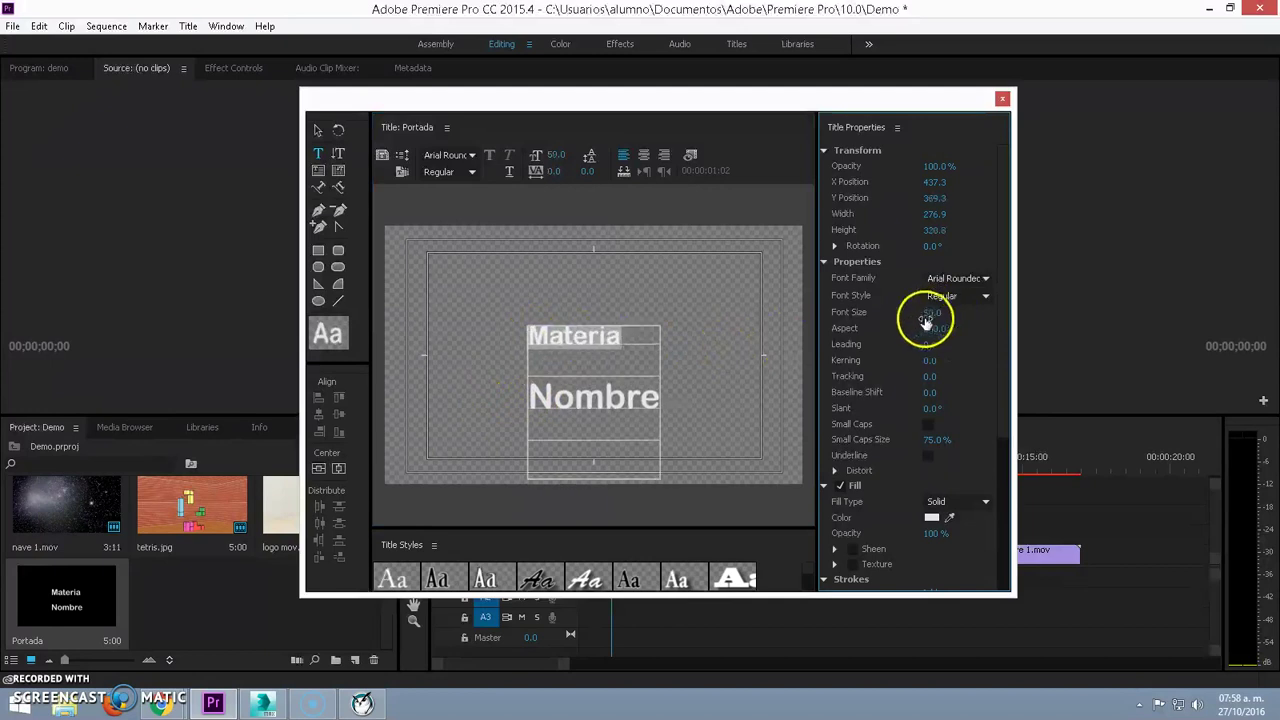
Set Nombre to size 47, centre the text block, and centre-align the lines
{"action": "double_click", "coordinate": [590, 400]}
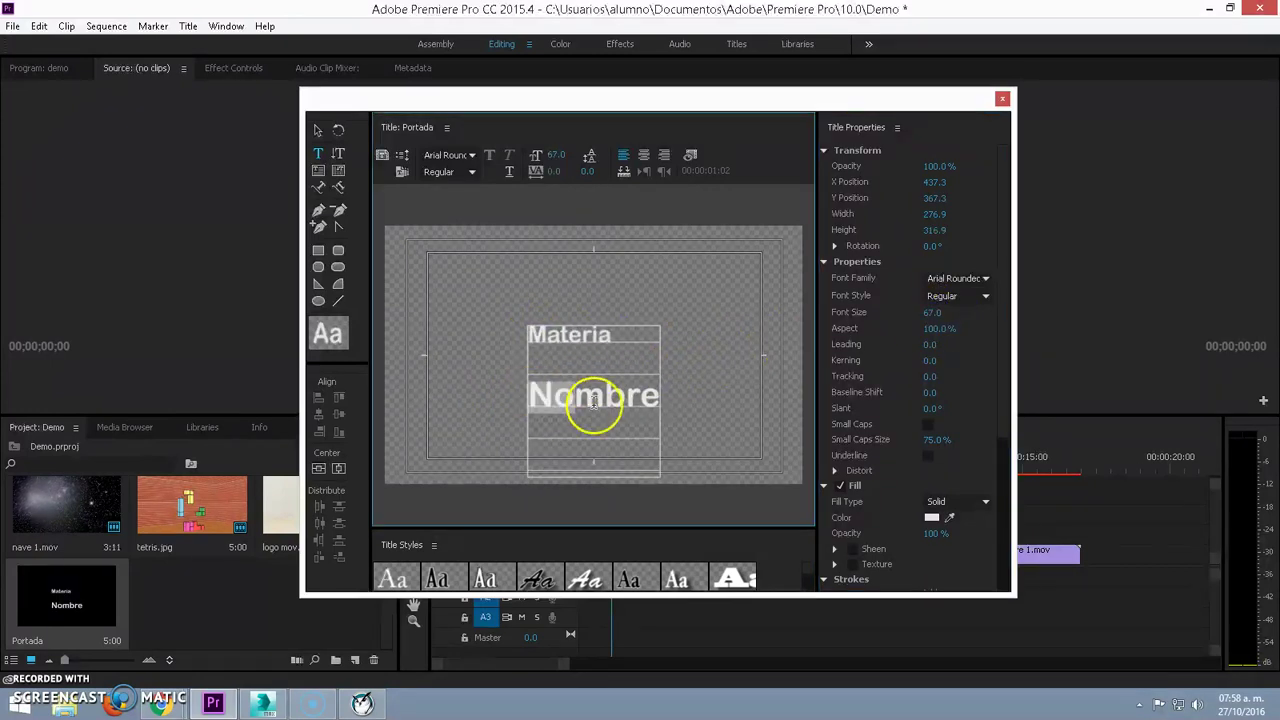
{"action": "left_click_drag", "start_coordinate": [930, 313], "coordinate": [915, 317]}
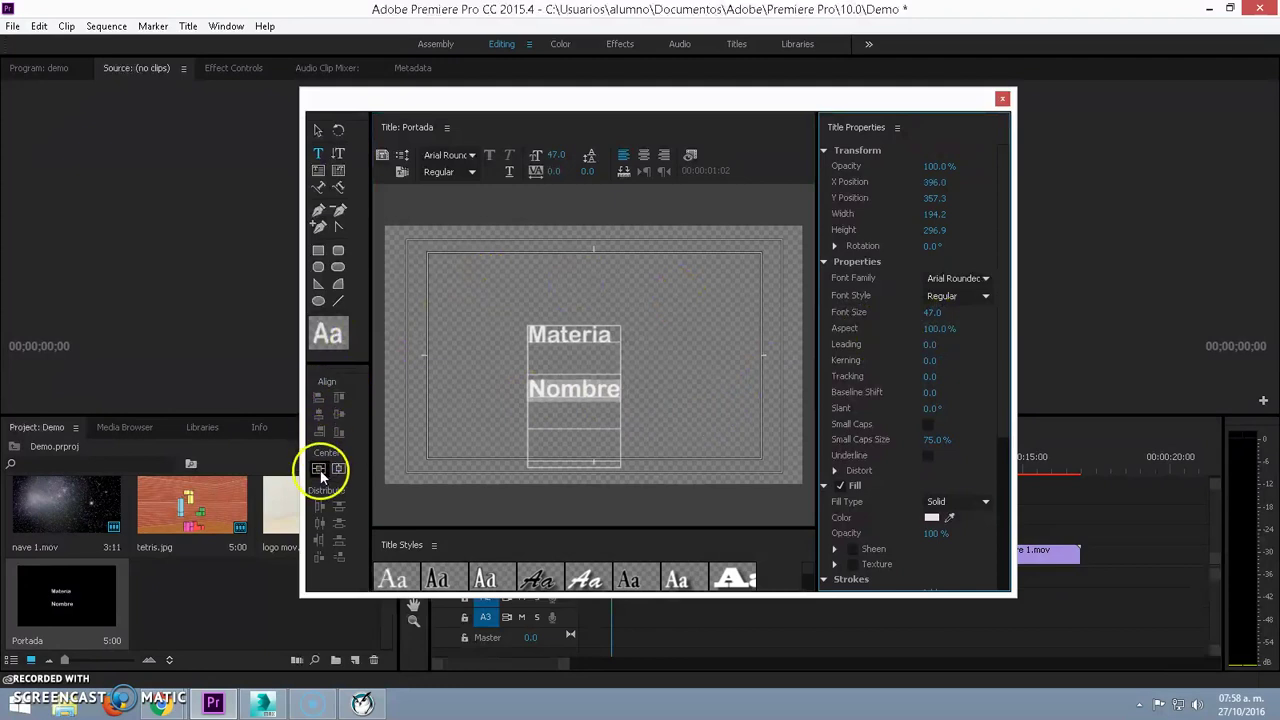
{"action": "left_click", "coordinate": [339, 469]}
{"action": "left_click", "coordinate": [339, 469]}
{"action": "left_click", "coordinate": [643, 157]}
Replace 'Materia' with 'Producción' and close the title editor
{"action": "left_click_drag", "start_coordinate": [634, 293], "coordinate": [504, 302]}
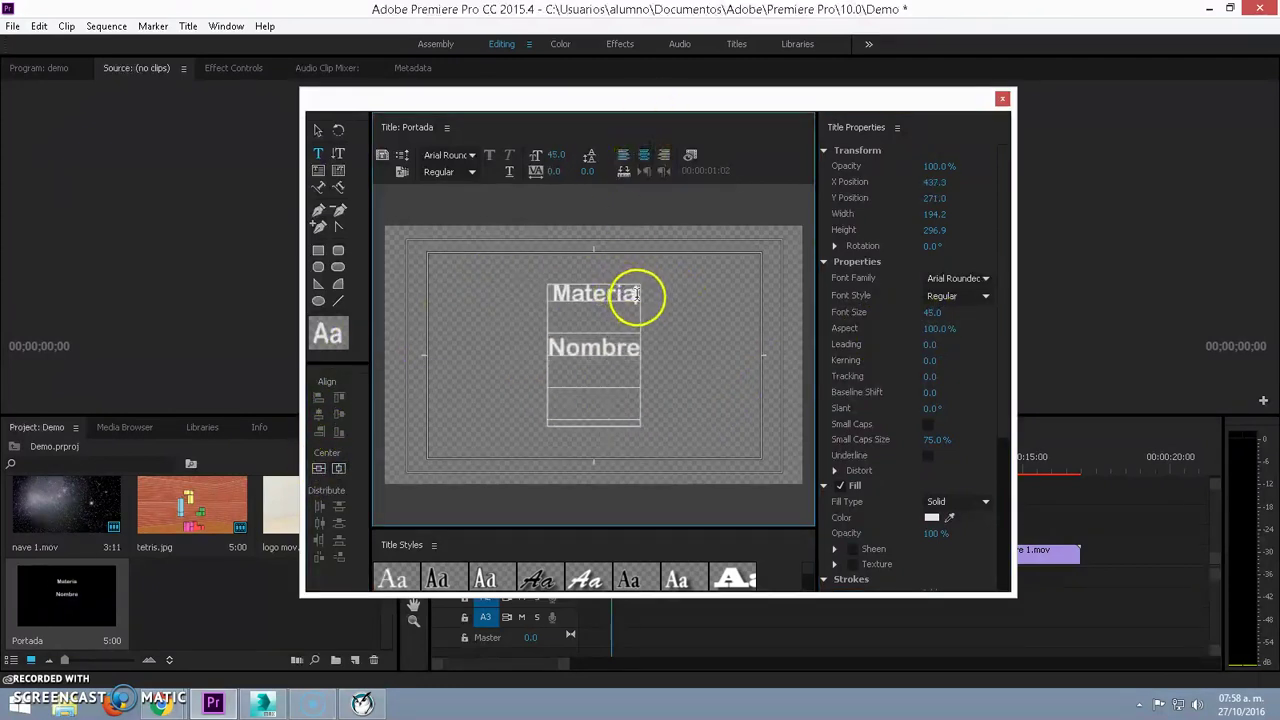
{"action": "type", "text": "Produ"}
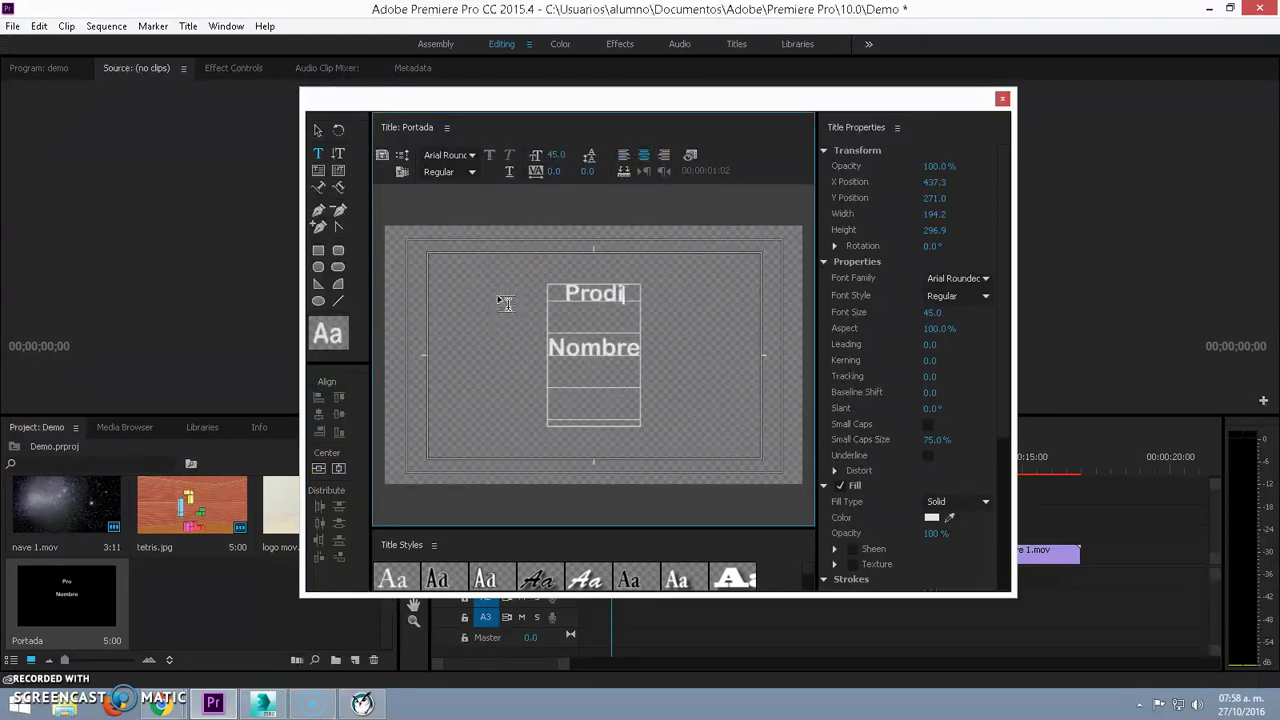
{"action": "type", "text": "cci"}
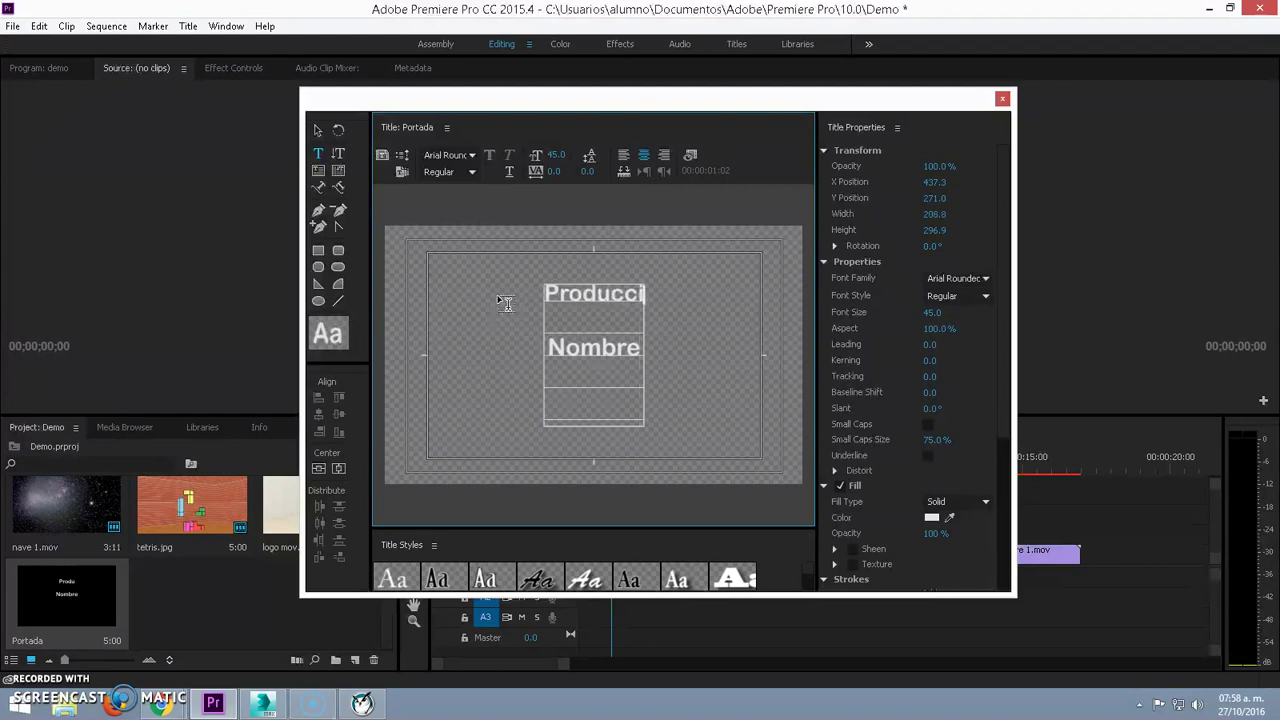
{"action": "type", "text": "ón"}
{"action": "left_click", "coordinate": [652, 400]}
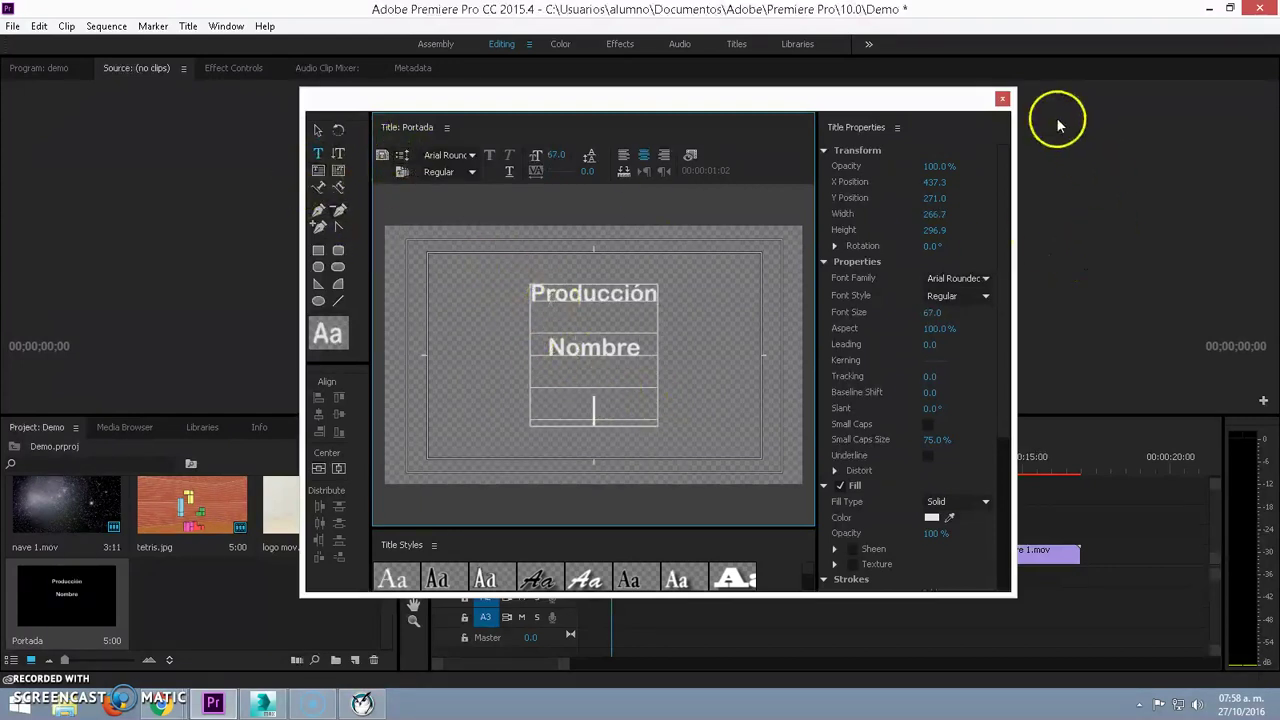
{"action": "left_click", "coordinate": [1003, 101]}
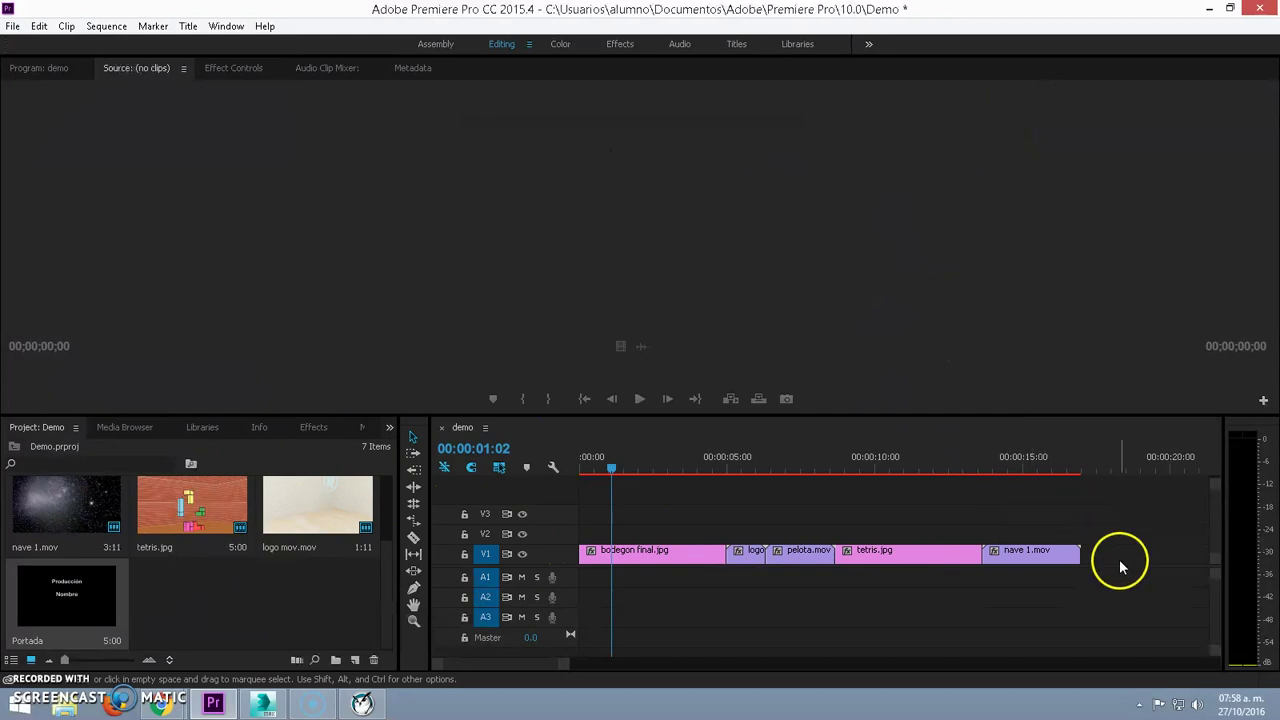
Select the V1 clips and push them right to free the sequence start
{"action": "left_click_drag", "start_coordinate": [1120, 567], "coordinate": [614, 557]}
{"action": "mouse_move", "coordinate": [1141, 560]}
{"action": "left_mouse_down"}
{"action": "mouse_move", "coordinate": [662, 560]}
{"action": "mouse_move", "coordinate": [758, 560]}
{"action": "left_mouse_up"}
{"action": "left_click", "coordinate": [261, 570]}
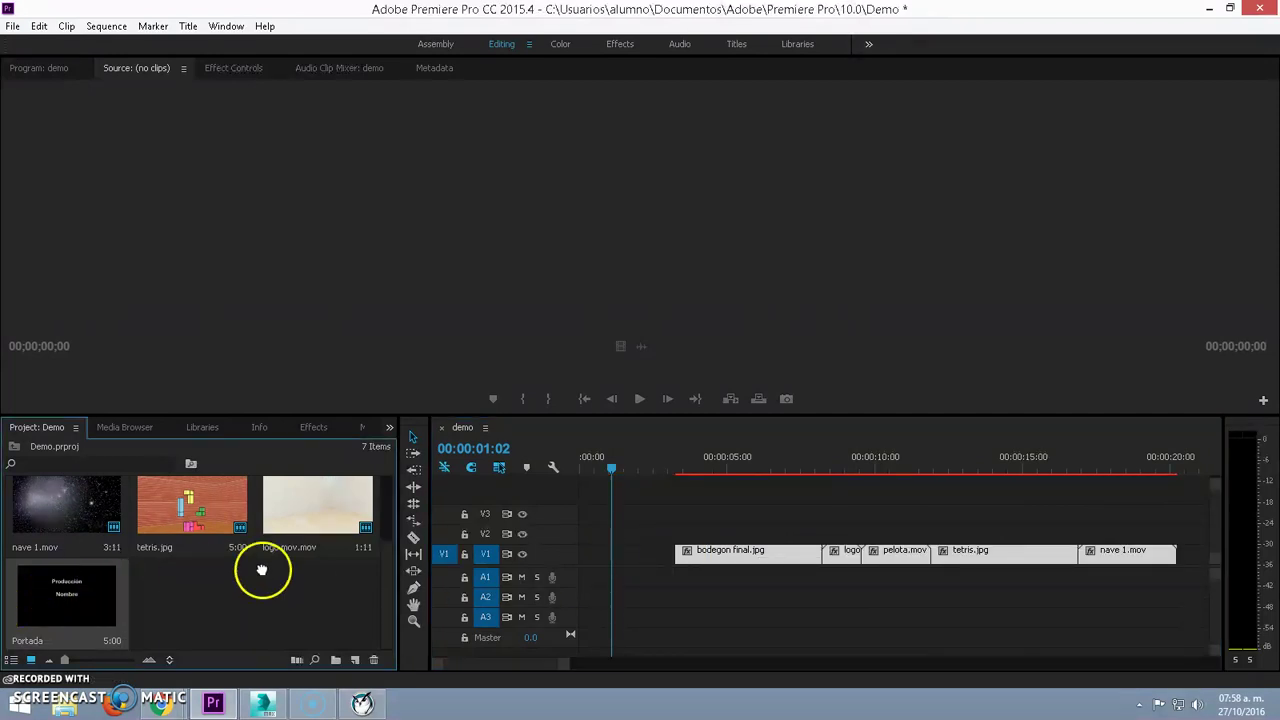
{"action": "left_click_drag", "start_coordinate": [261, 570], "coordinate": [134, 594]}
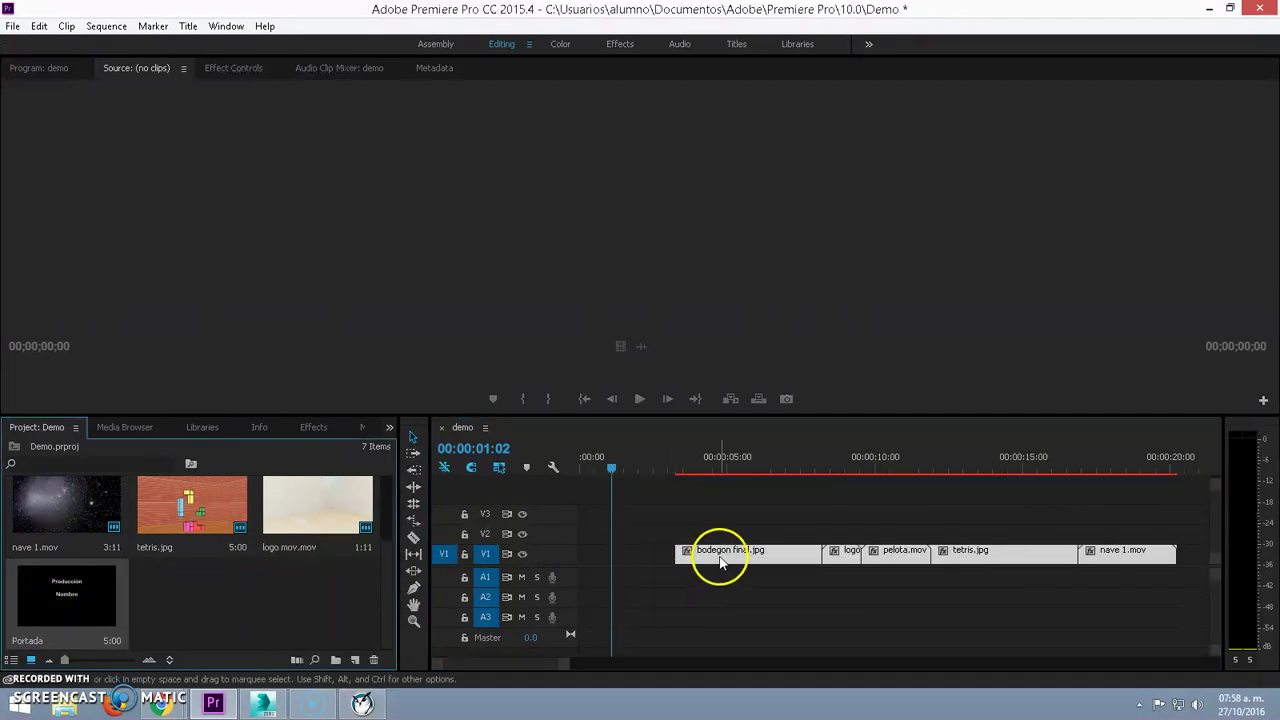
{"action": "left_click_drag", "start_coordinate": [703, 555], "coordinate": [811, 555]}
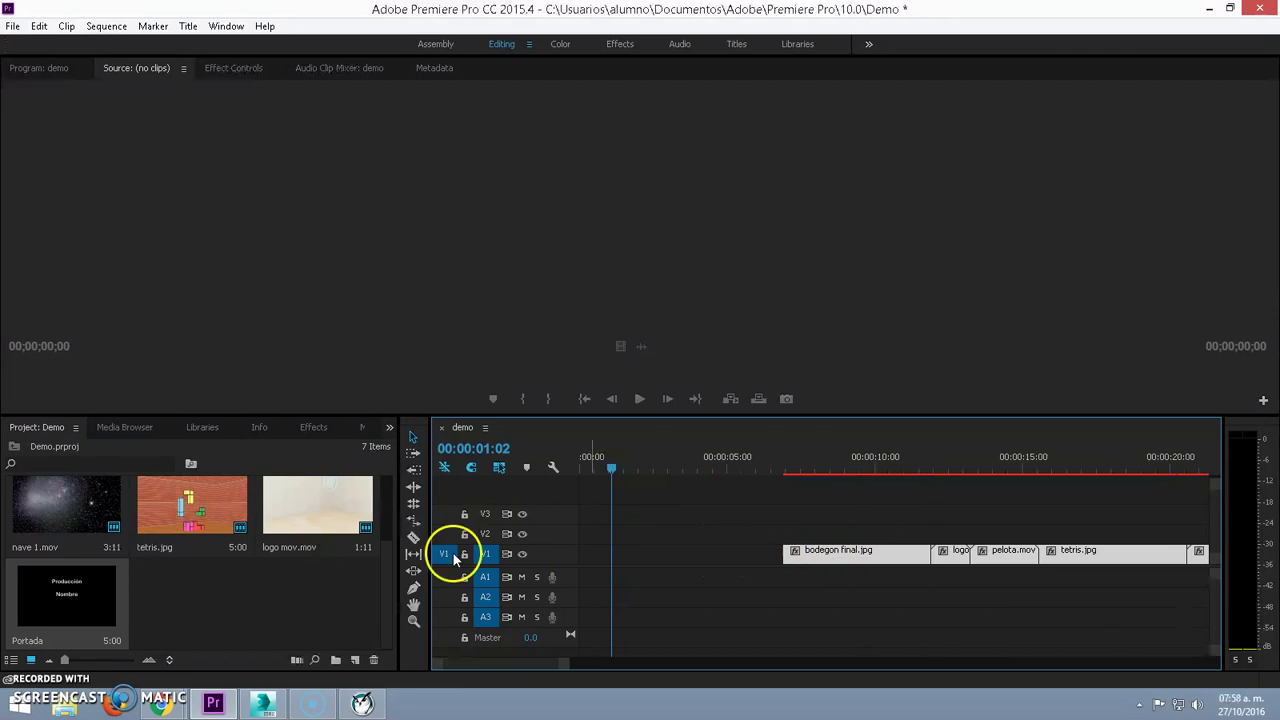
Drop Portada at the start of V1, close the gap, and scrub to preview it
{"action": "left_click_drag", "start_coordinate": [80, 591], "coordinate": [580, 565]}
{"action": "left_click_drag", "start_coordinate": [866, 560], "coordinate": [811, 562]}
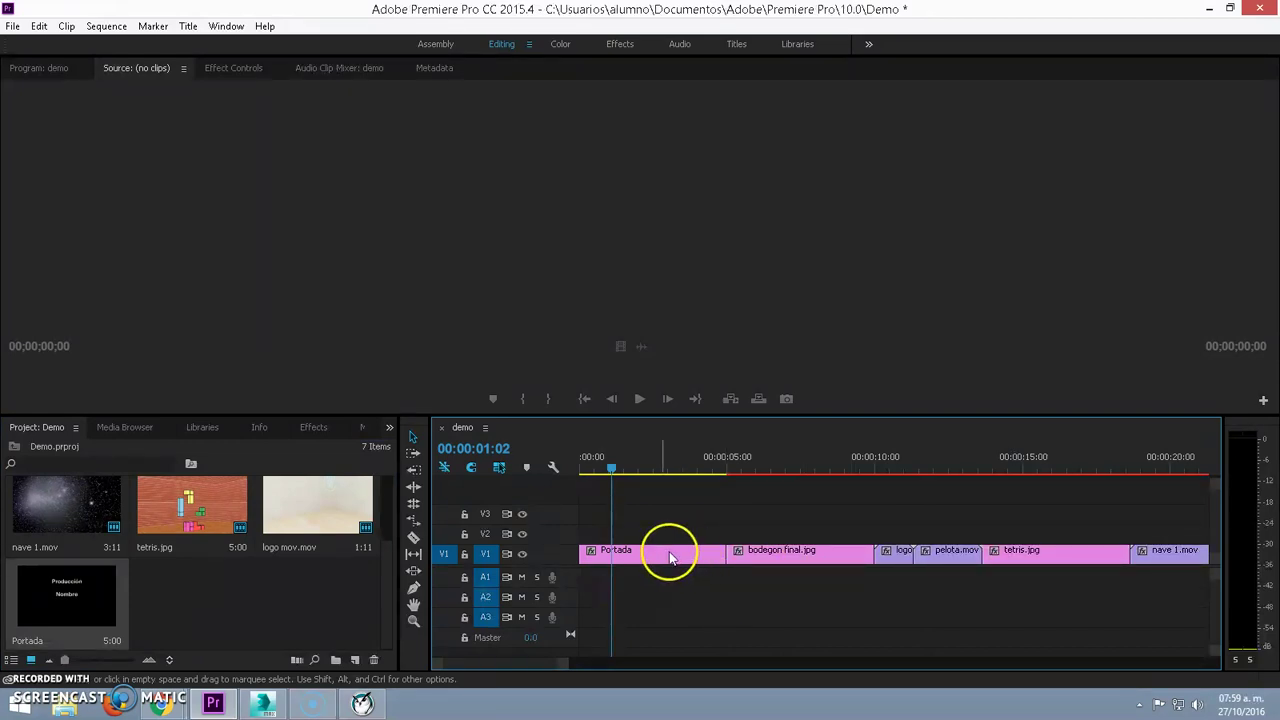
{"action": "left_click_drag", "start_coordinate": [612, 468], "coordinate": [730, 460]}
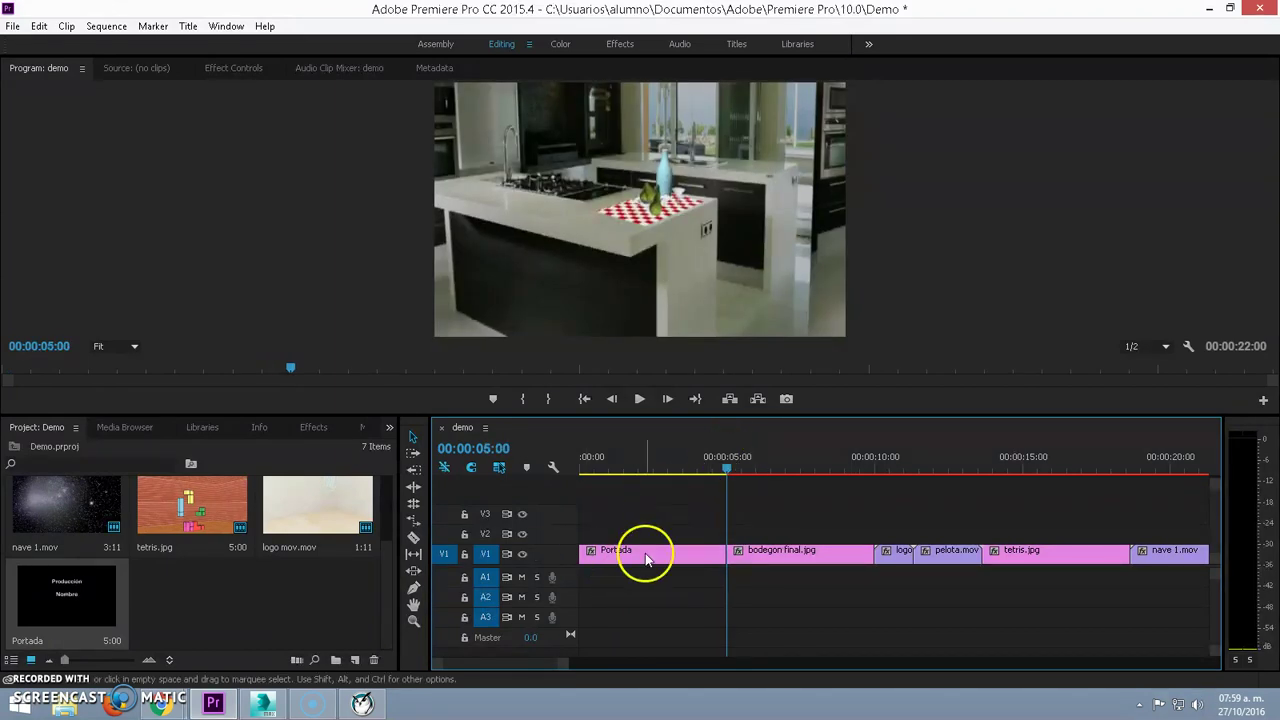
{"action": "left_click", "coordinate": [684, 470]}
{"action": "left_click_drag", "start_coordinate": [686, 476], "coordinate": [680, 478]}
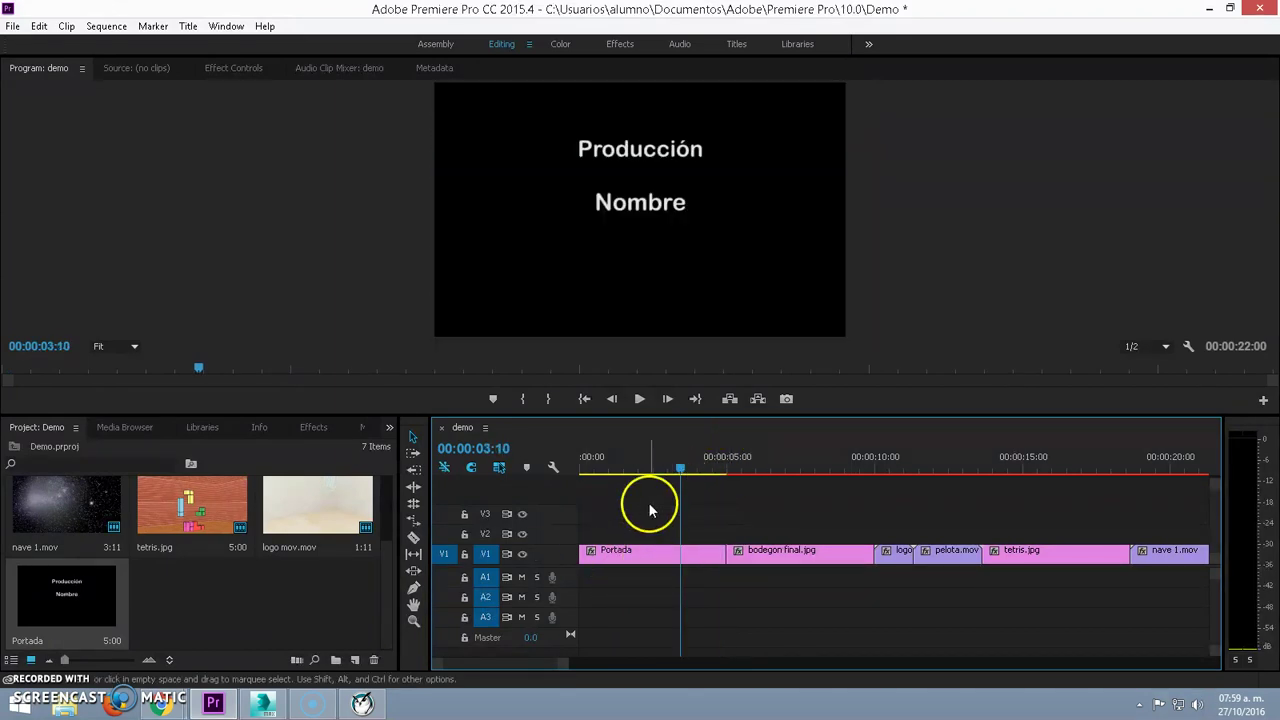
{"action": "left_click", "coordinate": [640, 557]}
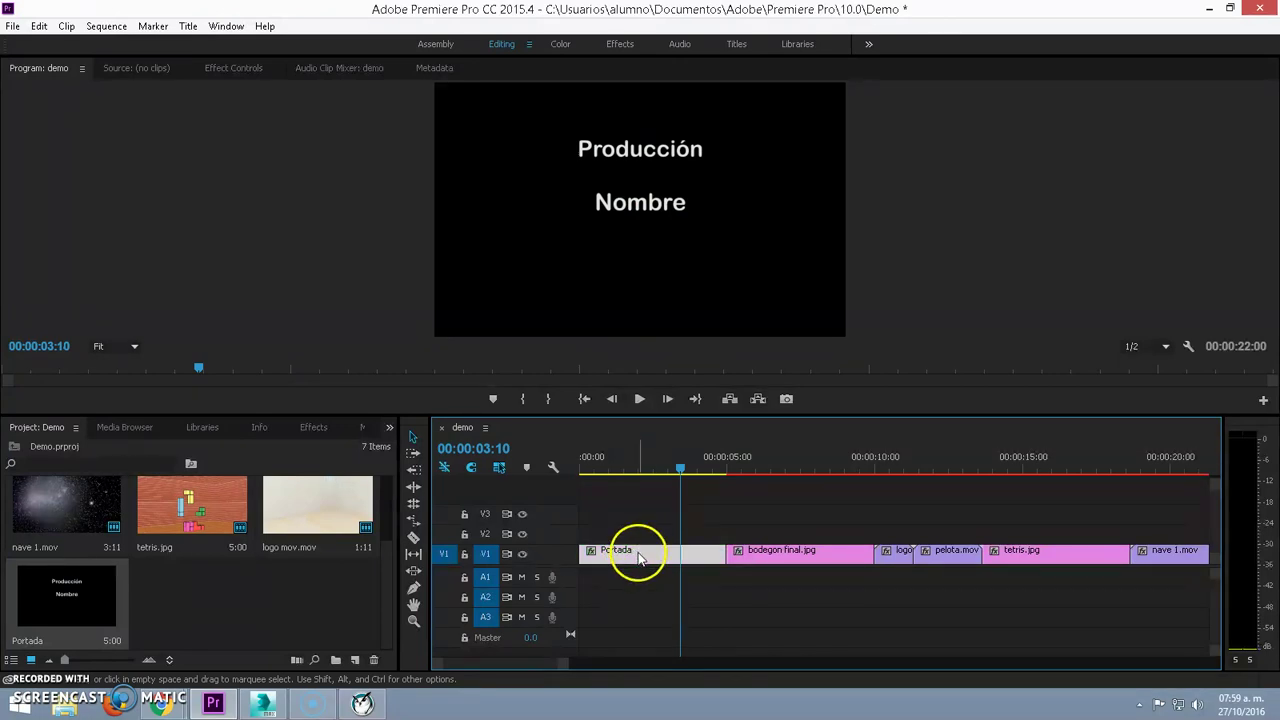
Set the Portada clip's Speed/Duration to 00:00:02:00
{"action": "right_click", "coordinate": [640, 557]}
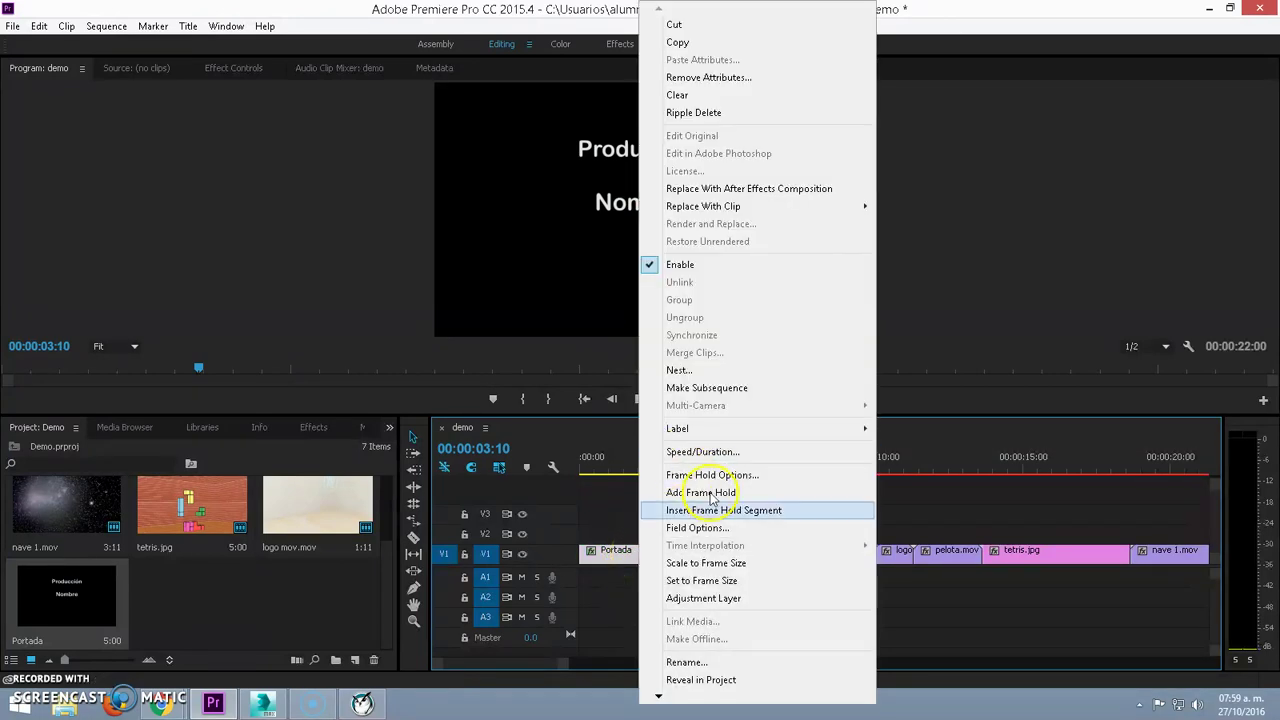
{"action": "left_click", "coordinate": [700, 452]}
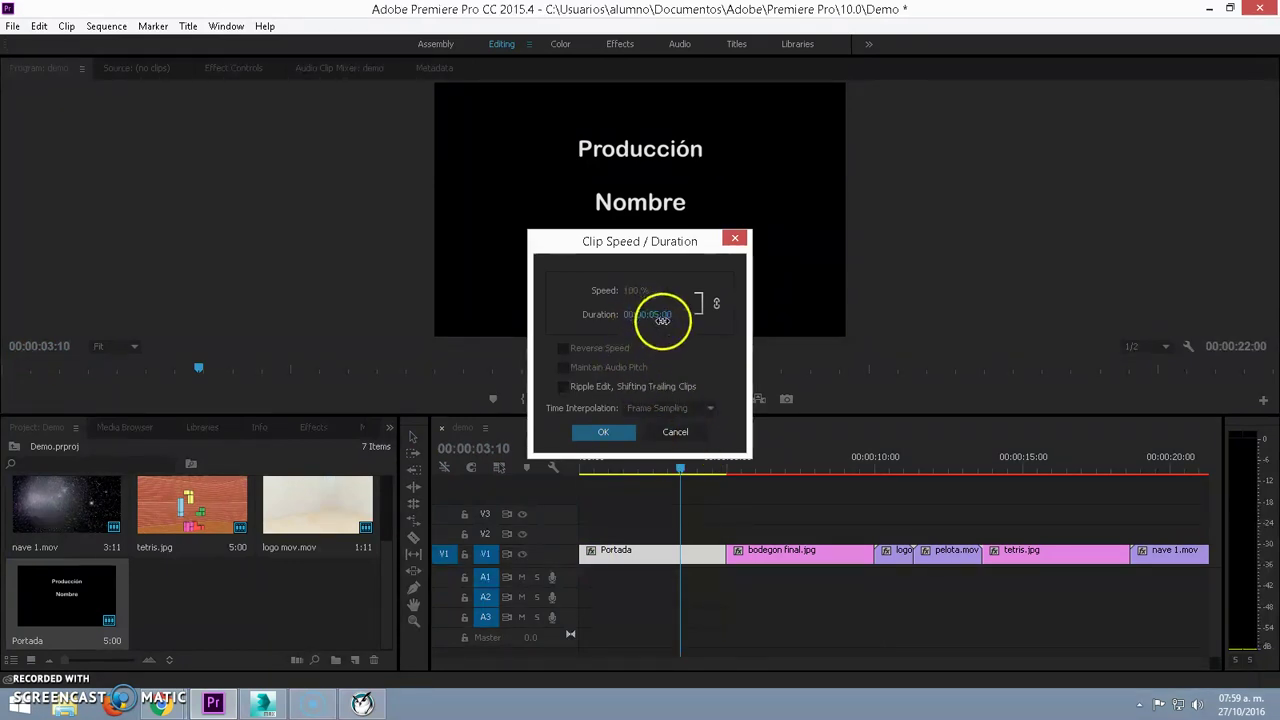
{"action": "left_click", "coordinate": [658, 315]}
{"action": "left_click_drag", "start_coordinate": [677, 315], "coordinate": [665, 372]}
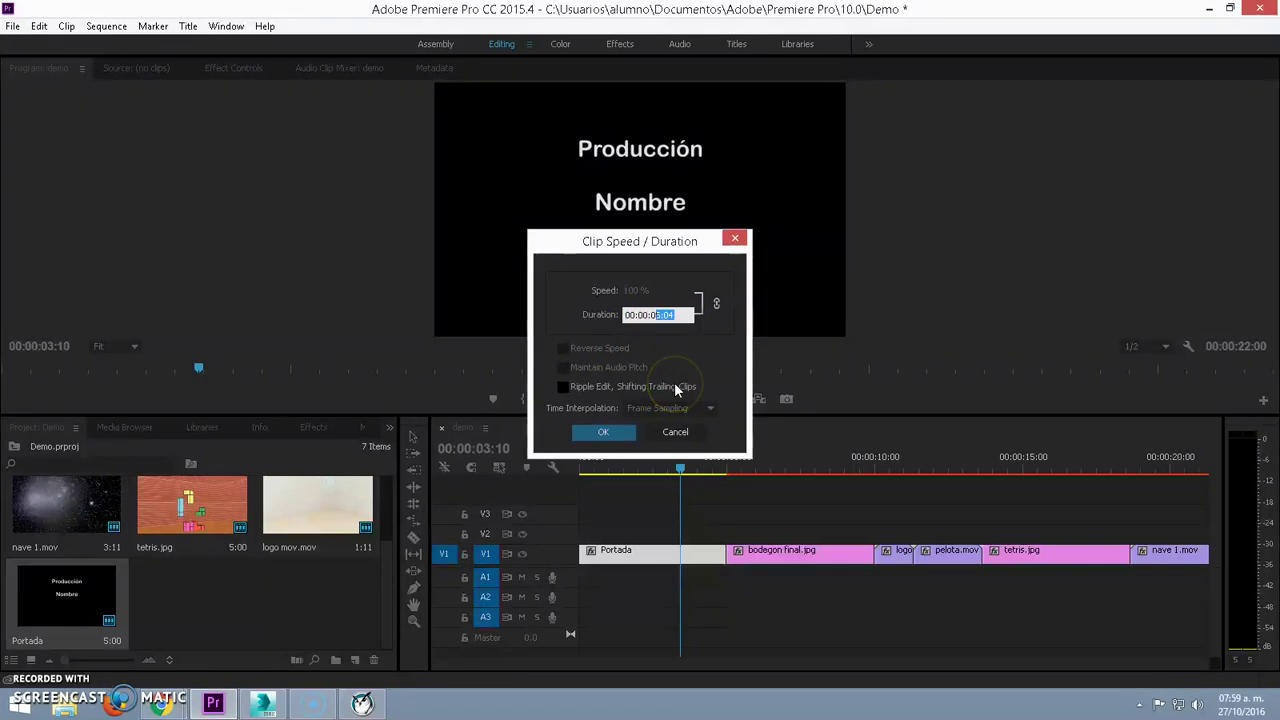
{"action": "type", "text": "200"}
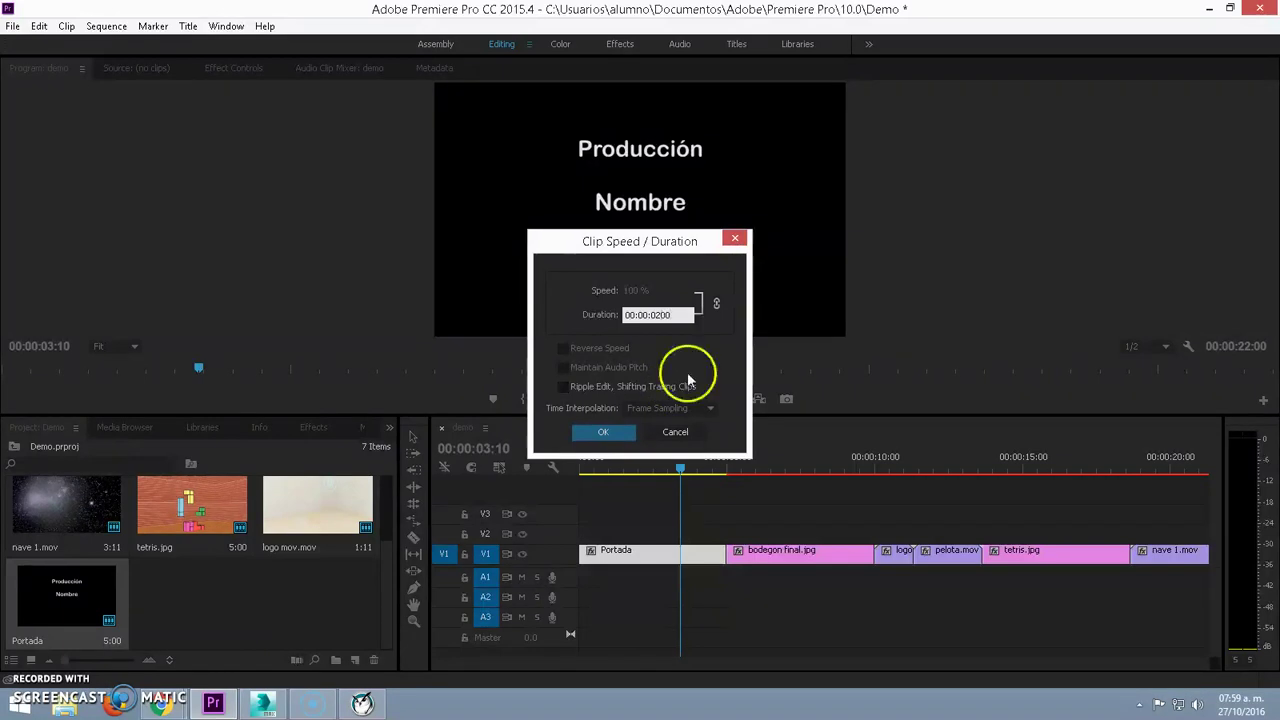
{"action": "left_click", "coordinate": [590, 431]}
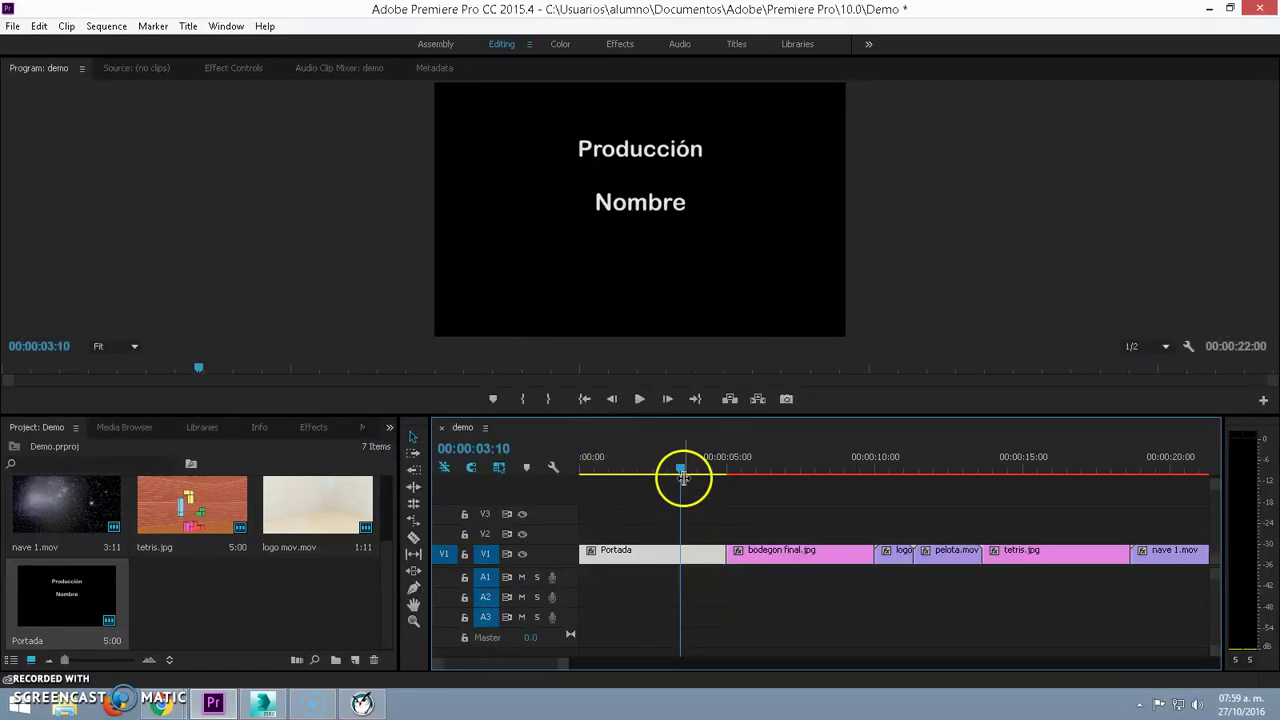
Reopen Speed/Duration for Portada and re-enter its duration value
{"action": "right_click", "coordinate": [650, 558]}
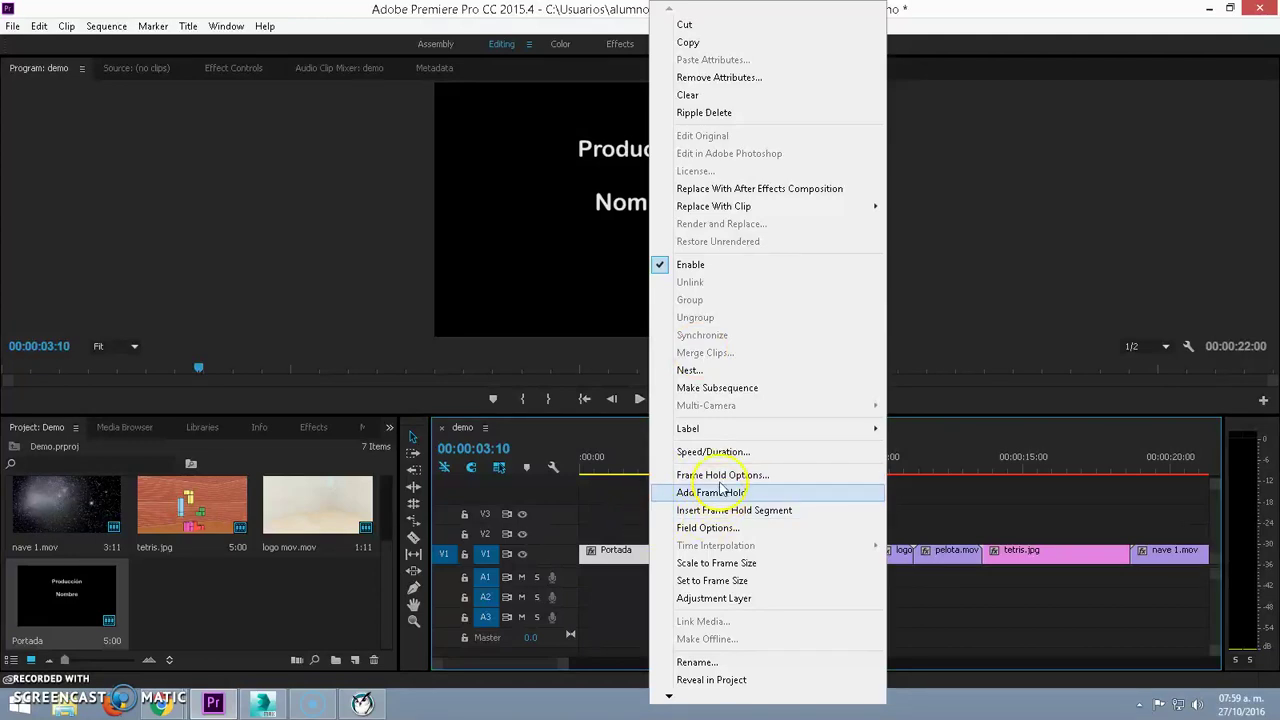
{"action": "left_click", "coordinate": [700, 448]}
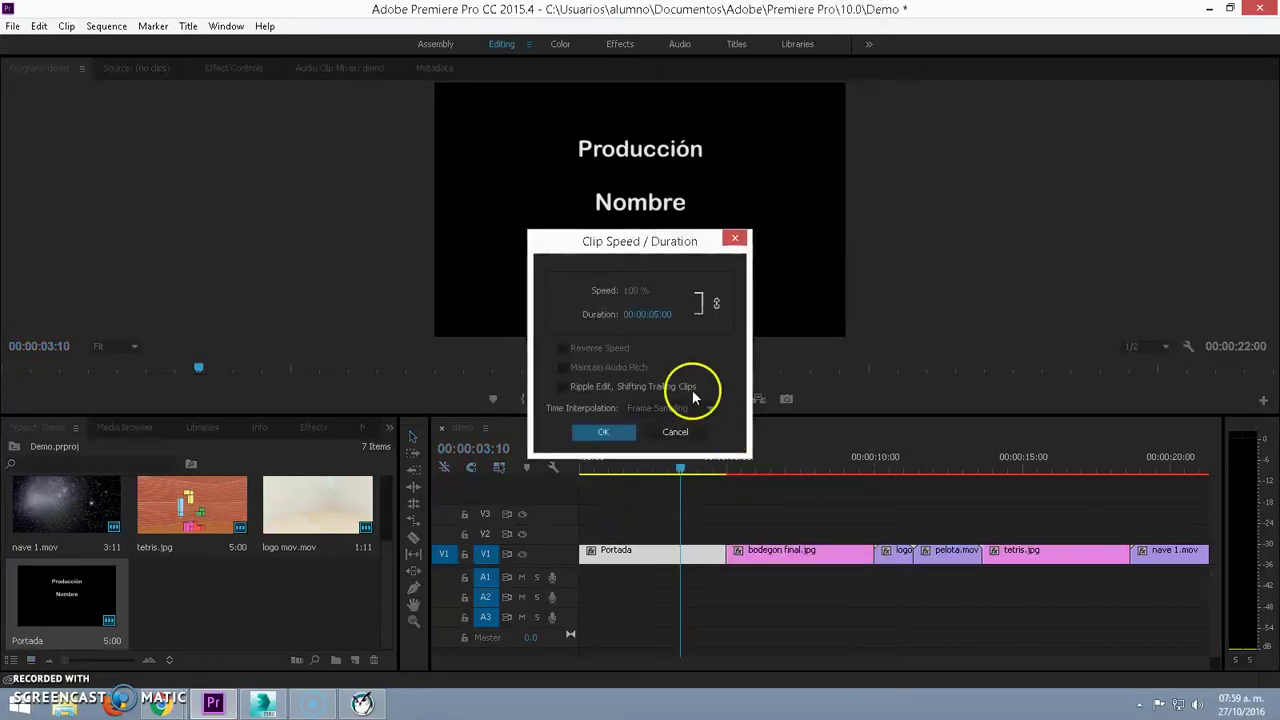
{"action": "left_click", "coordinate": [659, 316]}
{"action": "type", "text": "00:00:05:00"}
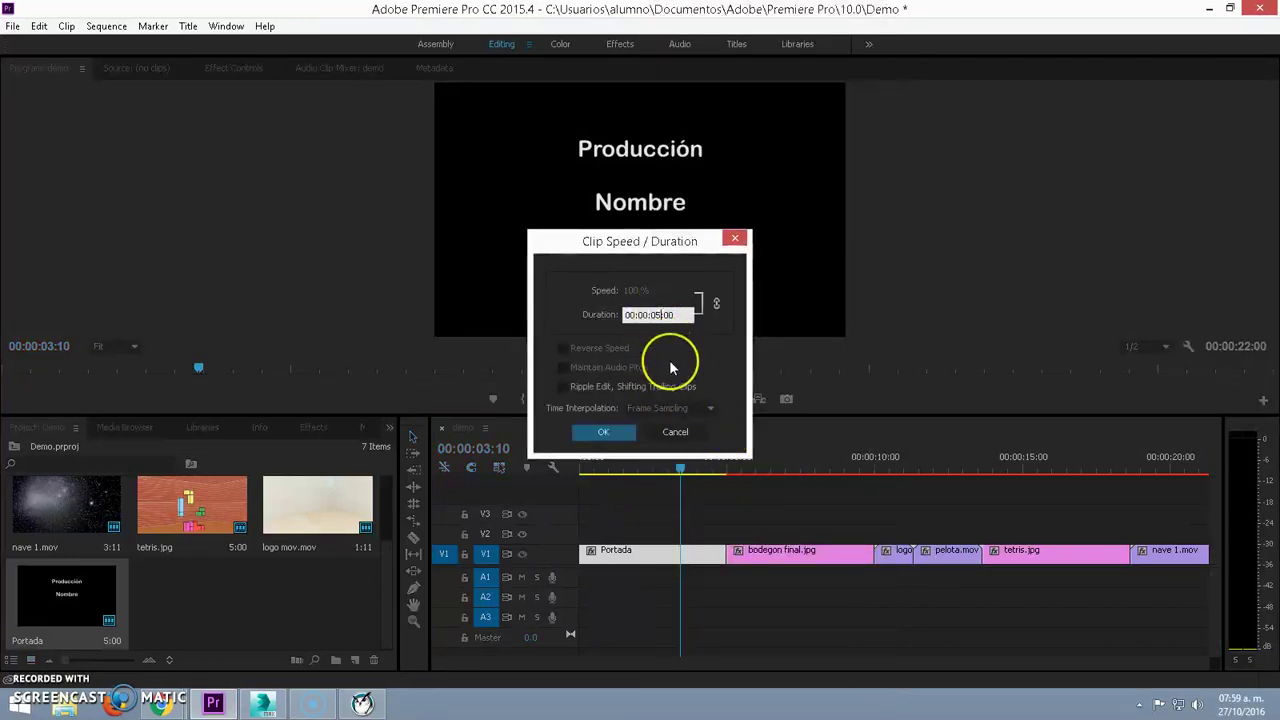
{"action": "type", "text": "2"}
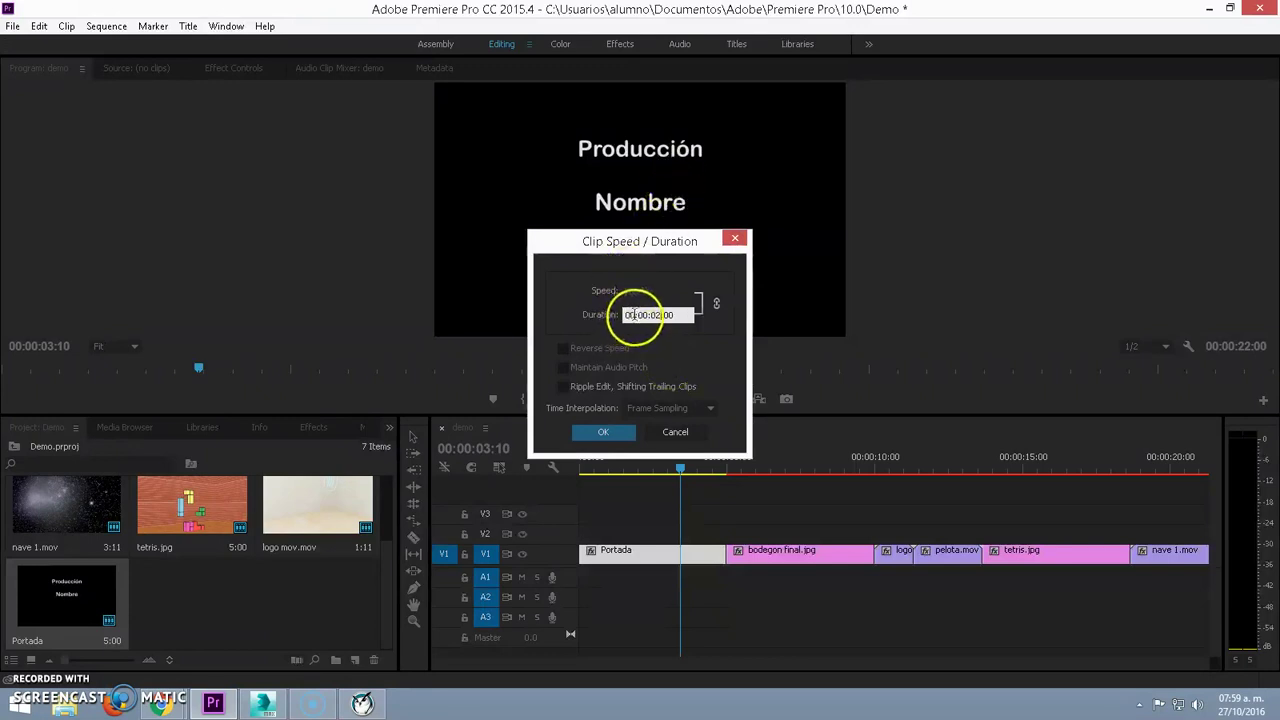
{"action": "left_click", "coordinate": [641, 316]}
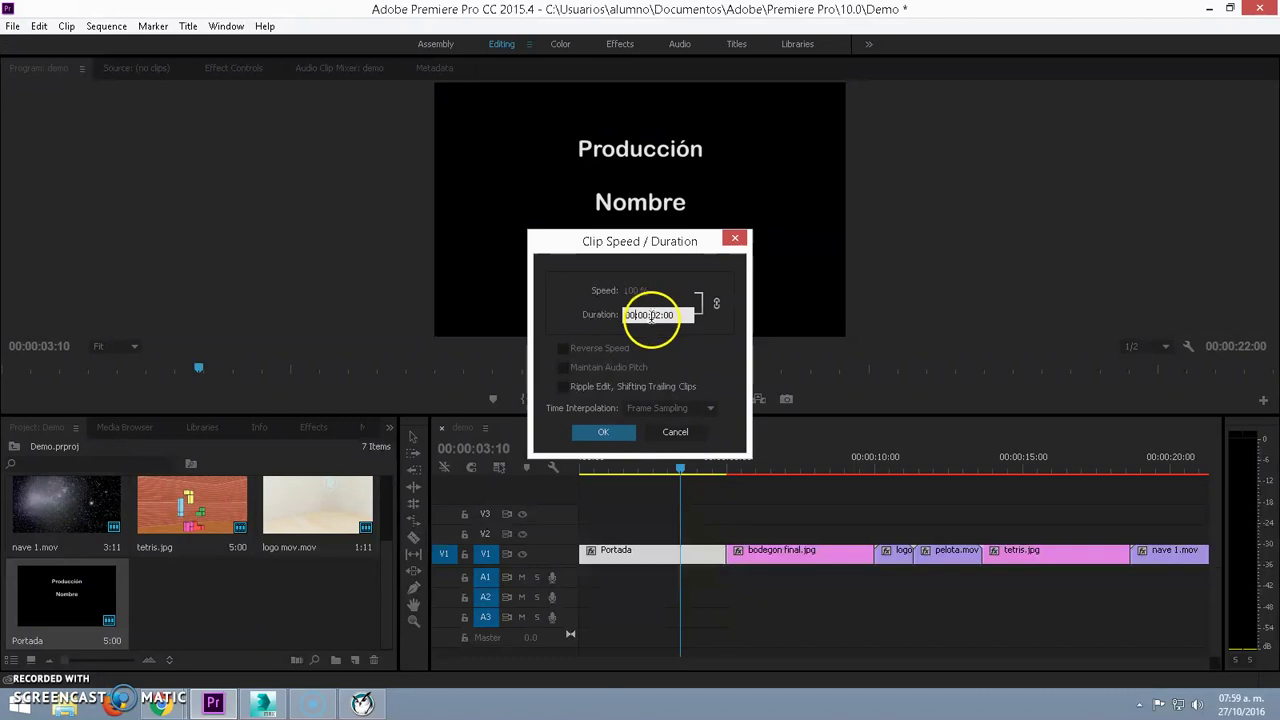
Confirm the 2-second Portada duration and slide the following clips left against it
{"action": "left_click", "coordinate": [612, 431]}
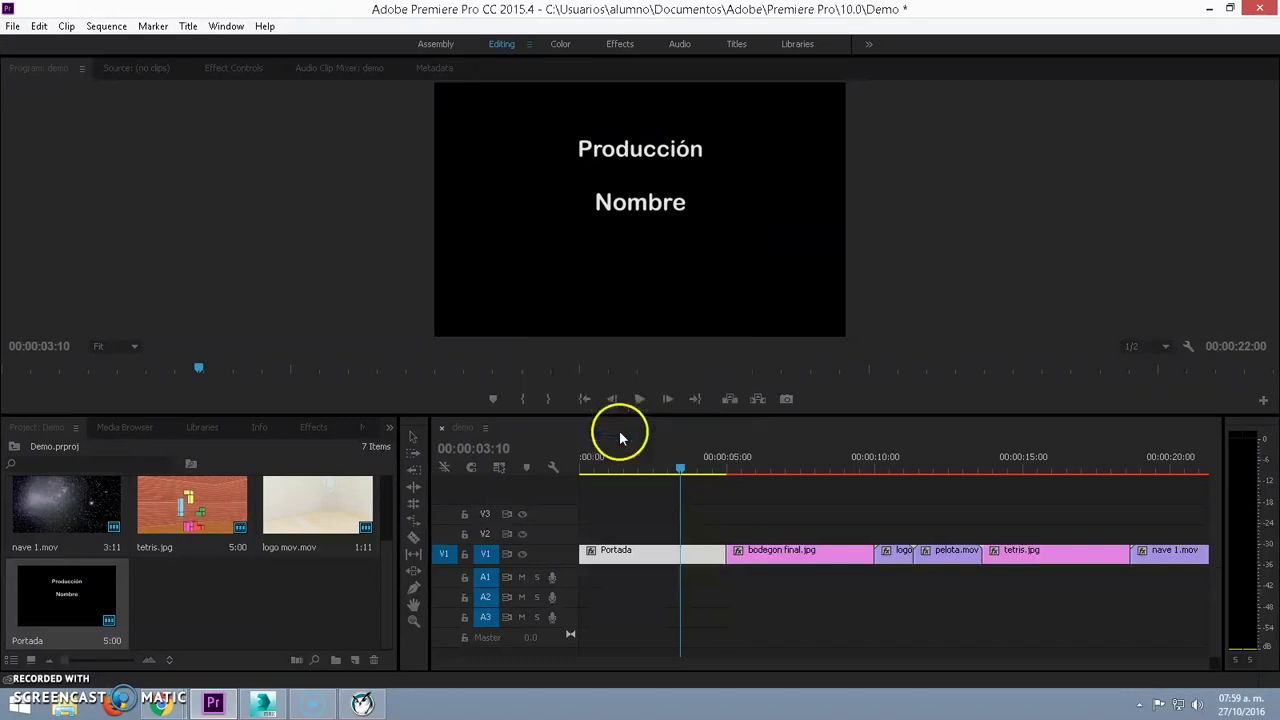
{"action": "left_click_drag", "start_coordinate": [711, 527], "coordinate": [1223, 557]}
{"action": "left_click_drag", "start_coordinate": [1106, 562], "coordinate": [1060, 562]}
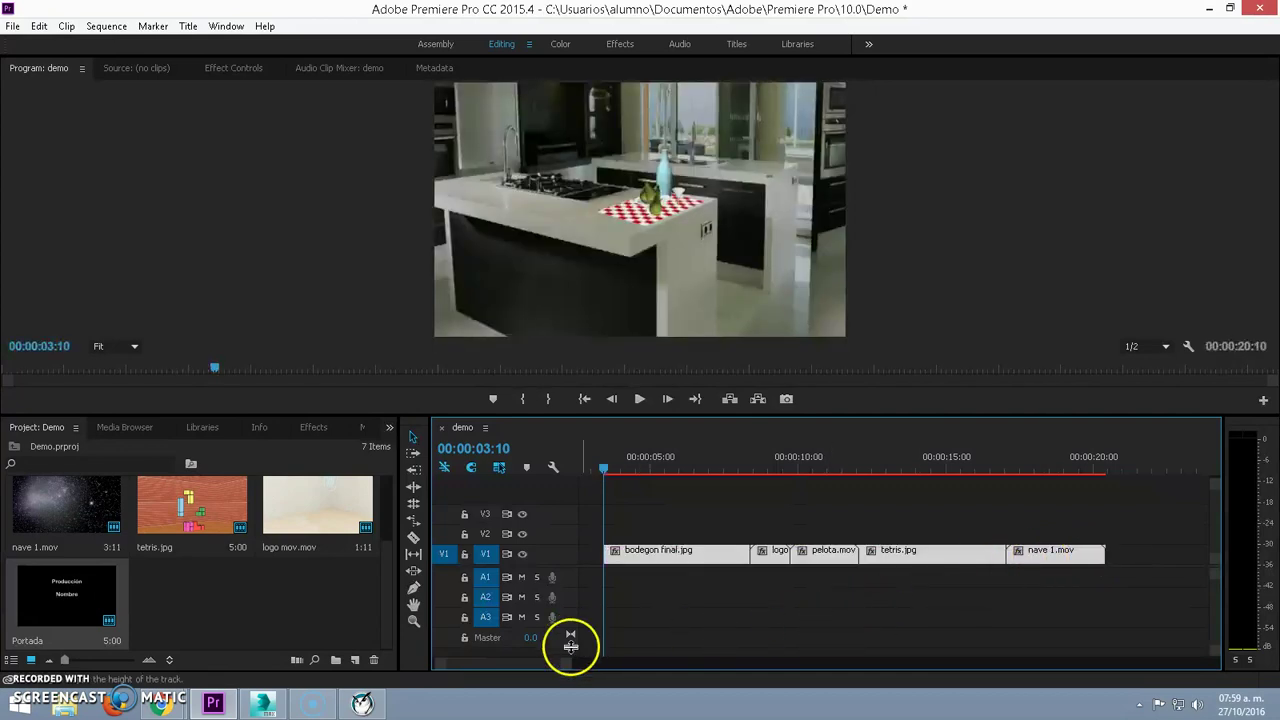
{"action": "left_click_drag", "start_coordinate": [577, 666], "coordinate": [614, 666]}
{"action": "left_click_drag", "start_coordinate": [677, 568], "coordinate": [651, 568]}
{"action": "mouse_move", "coordinate": [646, 469]}
{"action": "left_mouse_down"}
{"action": "mouse_move", "coordinate": [586, 478]}
{"action": "mouse_move", "coordinate": [977, 483]}
{"action": "left_mouse_up"}
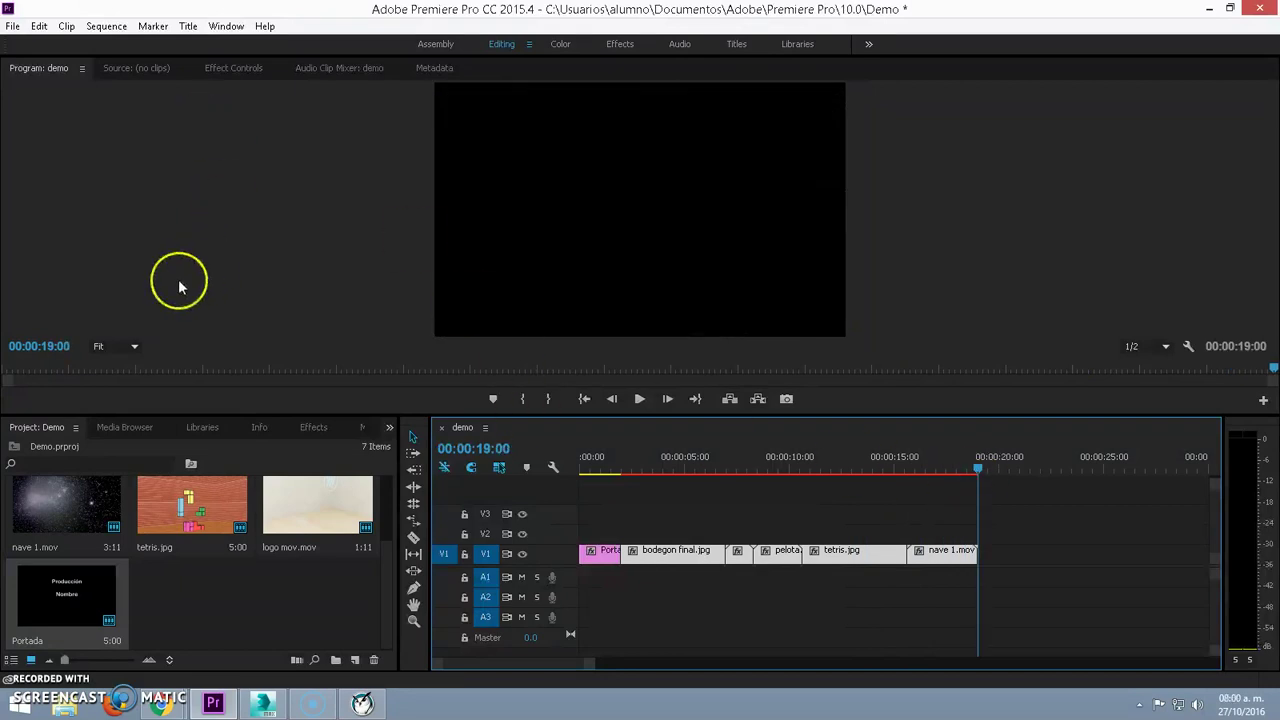
Create a new still title named Créditos with Ctrl+T
{"action": "key", "text": "ctrl+t"}
{"action": "type", "text": "Créditos"}
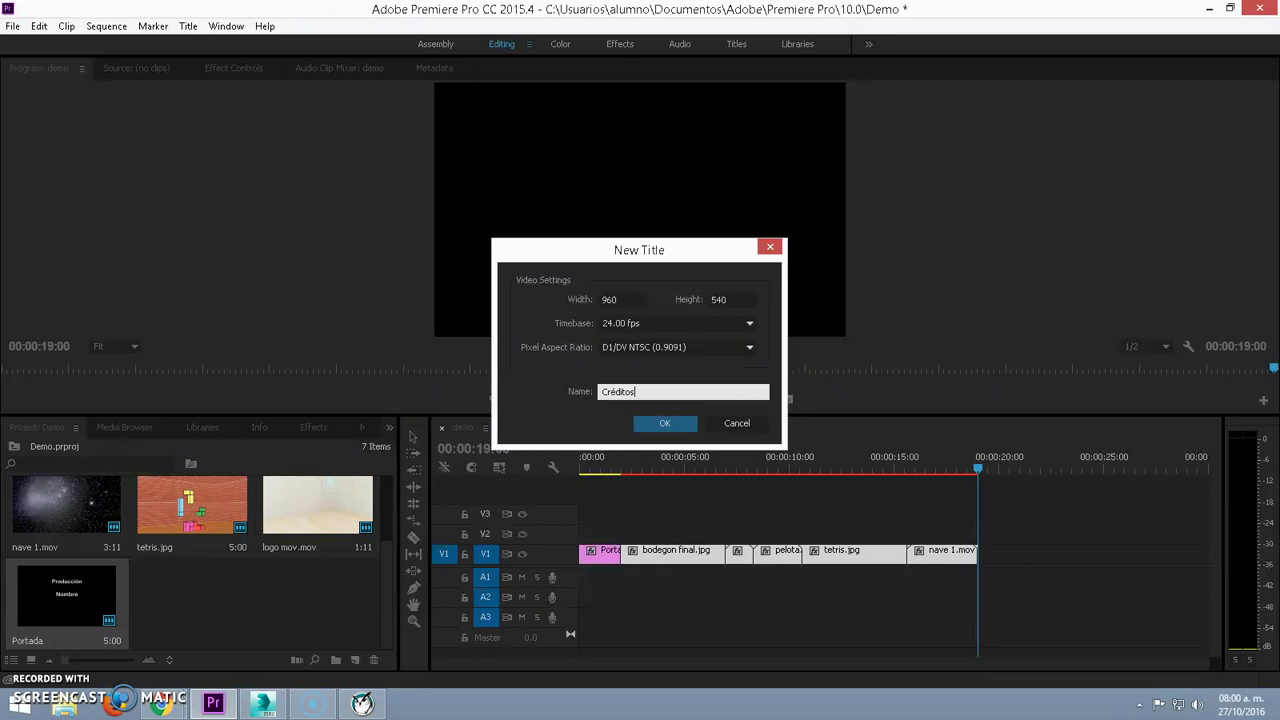
{"action": "left_click", "coordinate": [672, 424]}
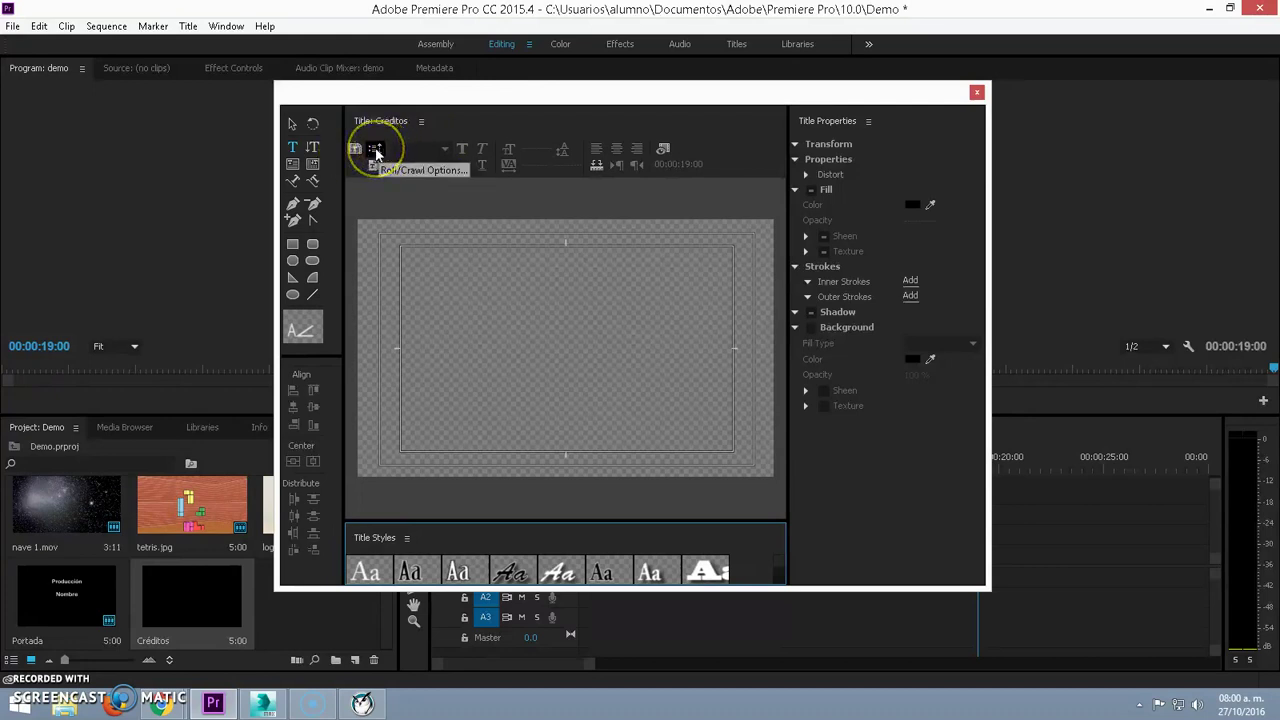
Make the Créditos title a Roll in Roll/Crawl Options
{"action": "left_click", "coordinate": [376, 150]}
{"action": "left_click", "coordinate": [534, 318]}
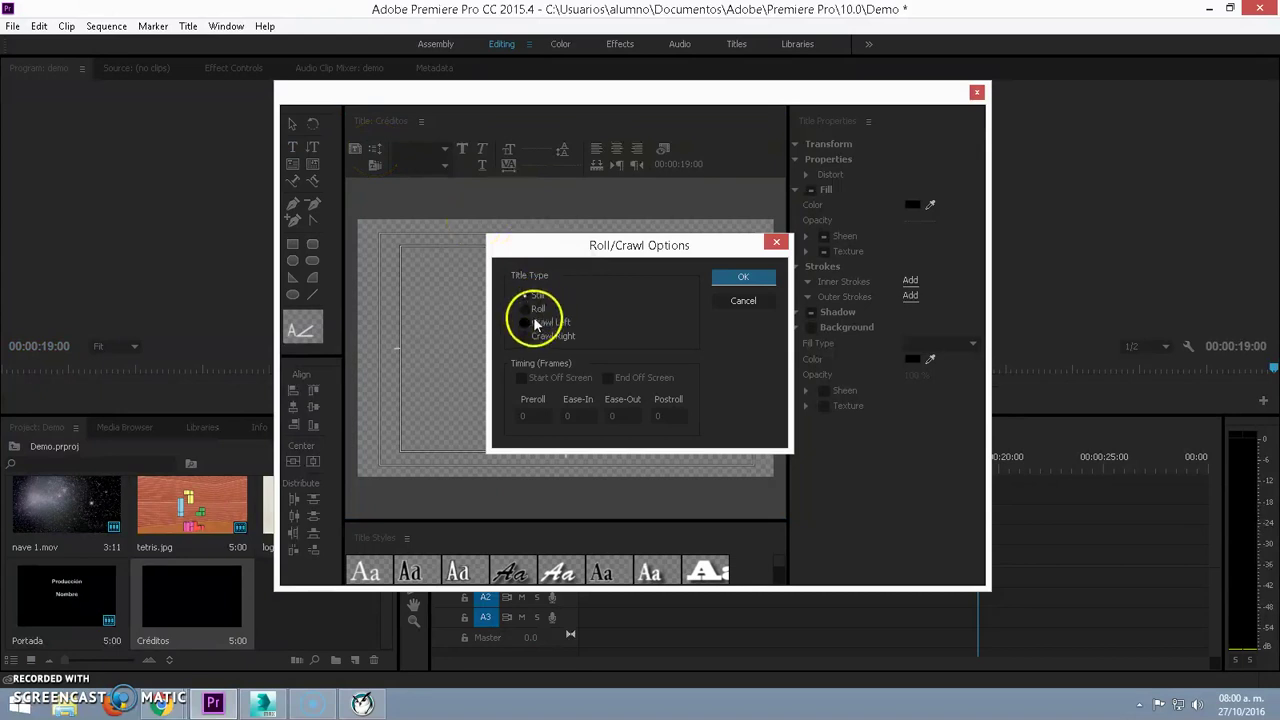
{"action": "left_click", "coordinate": [530, 310]}
{"action": "left_click", "coordinate": [743, 277]}
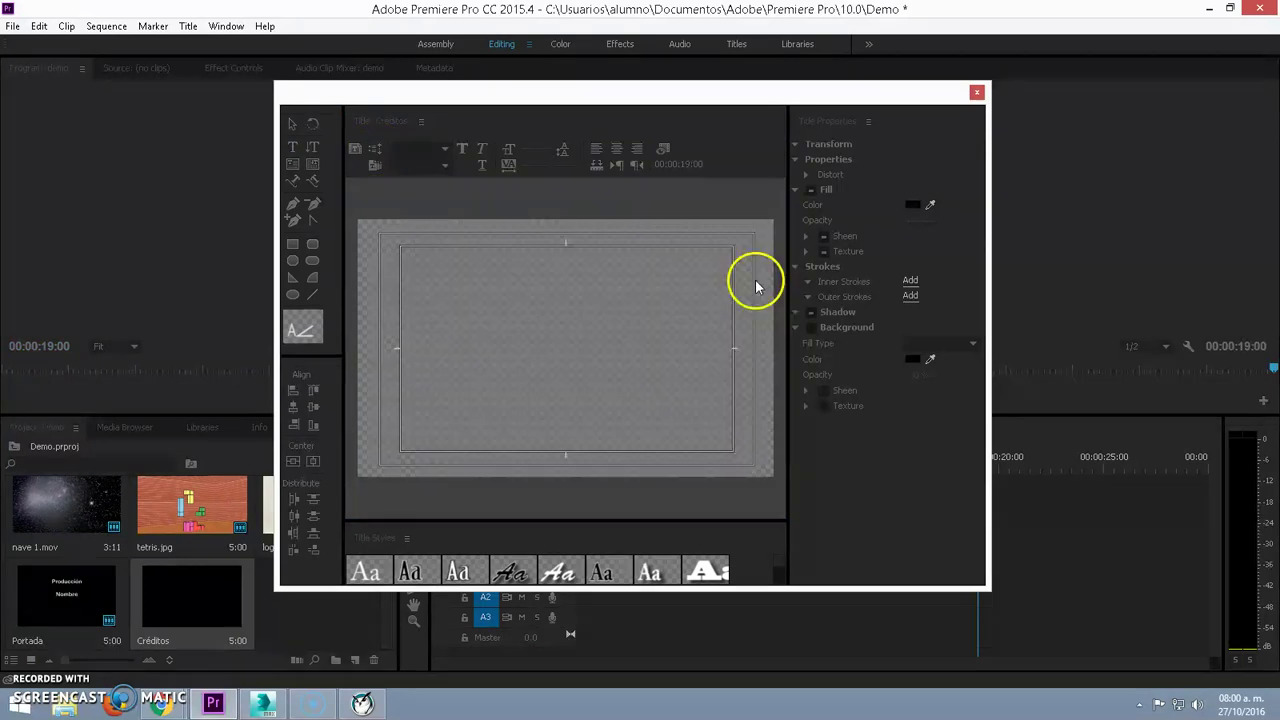
Type the Créditos heading and set it in Arial Narrow at size 60
{"action": "left_click", "coordinate": [510, 292]}
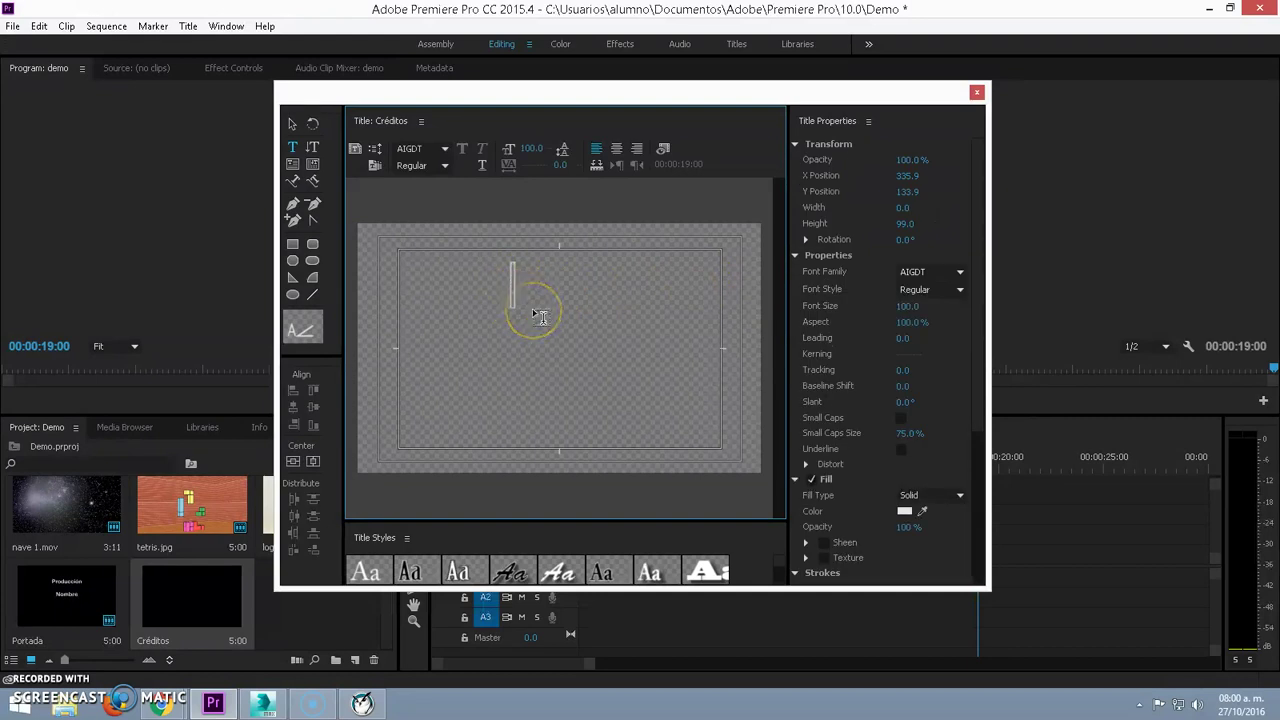
{"action": "type", "text": "Créditos"}
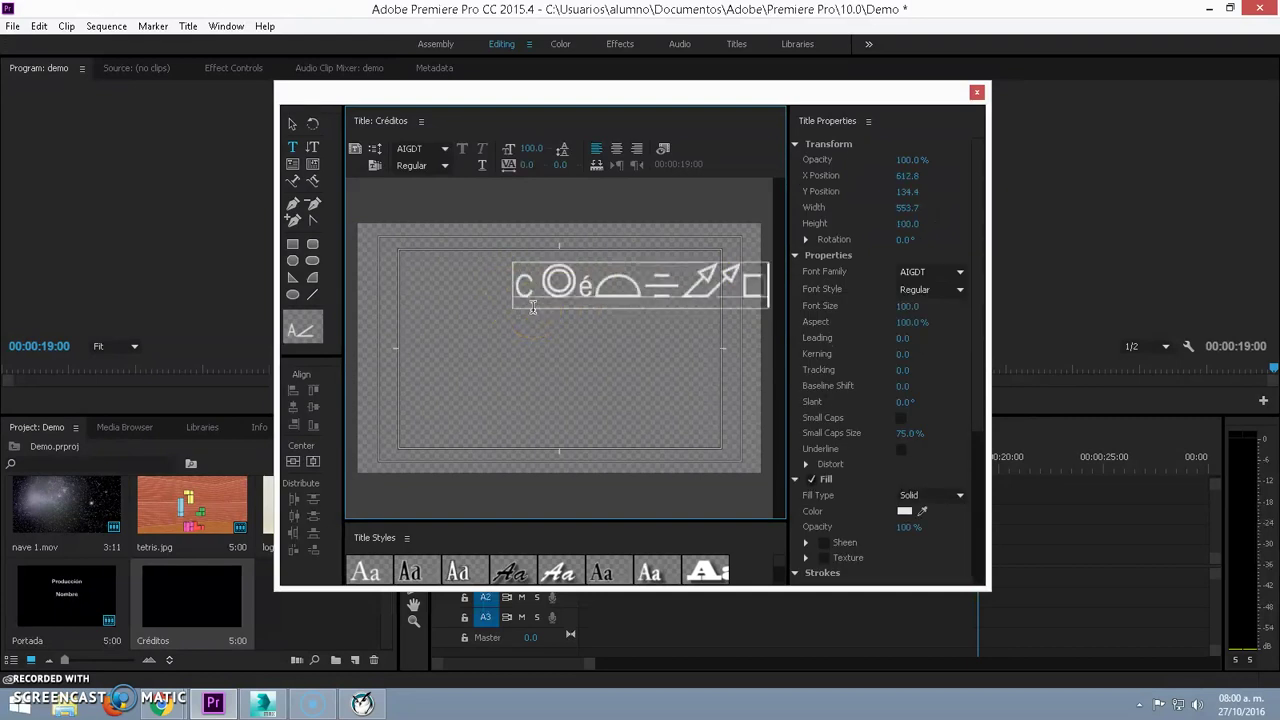
{"action": "left_click", "coordinate": [694, 220]}
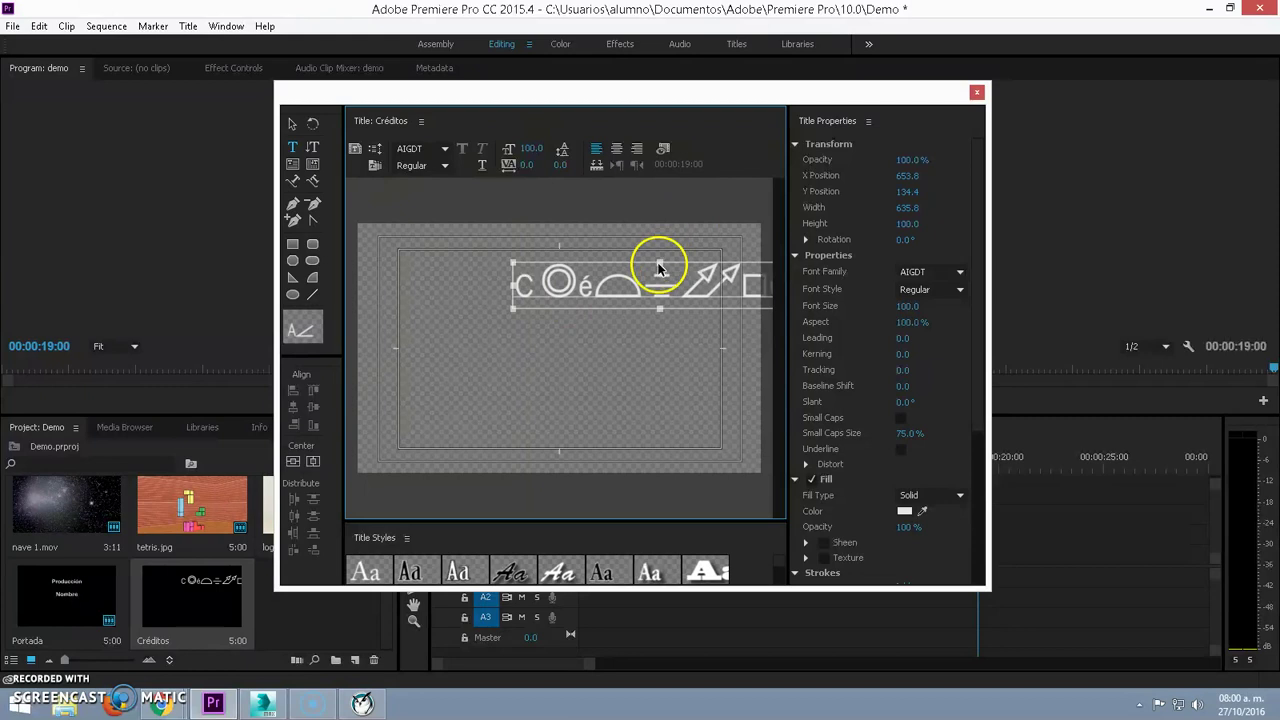
{"action": "double_click", "coordinate": [660, 268]}
{"action": "left_click", "coordinate": [914, 289]}
{"action": "left_click", "coordinate": [922, 273]}
{"action": "left_click", "coordinate": [960, 272]}
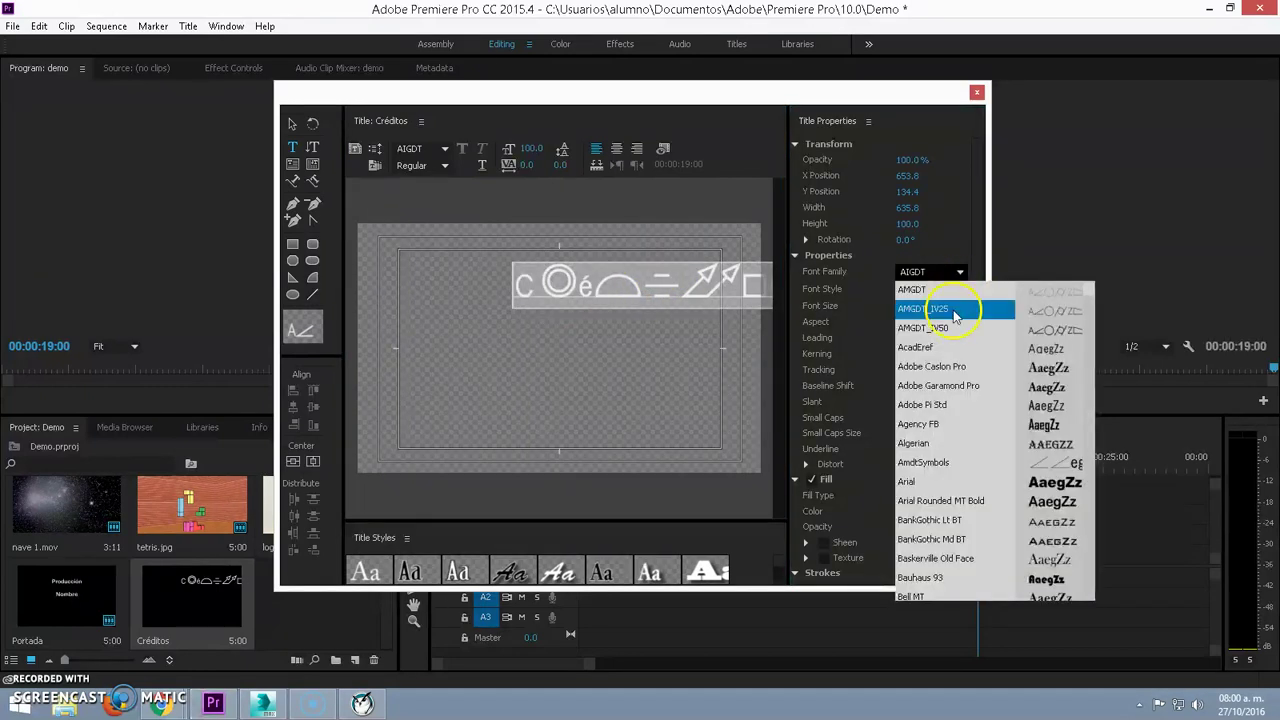
{"action": "left_click", "coordinate": [906, 481]}
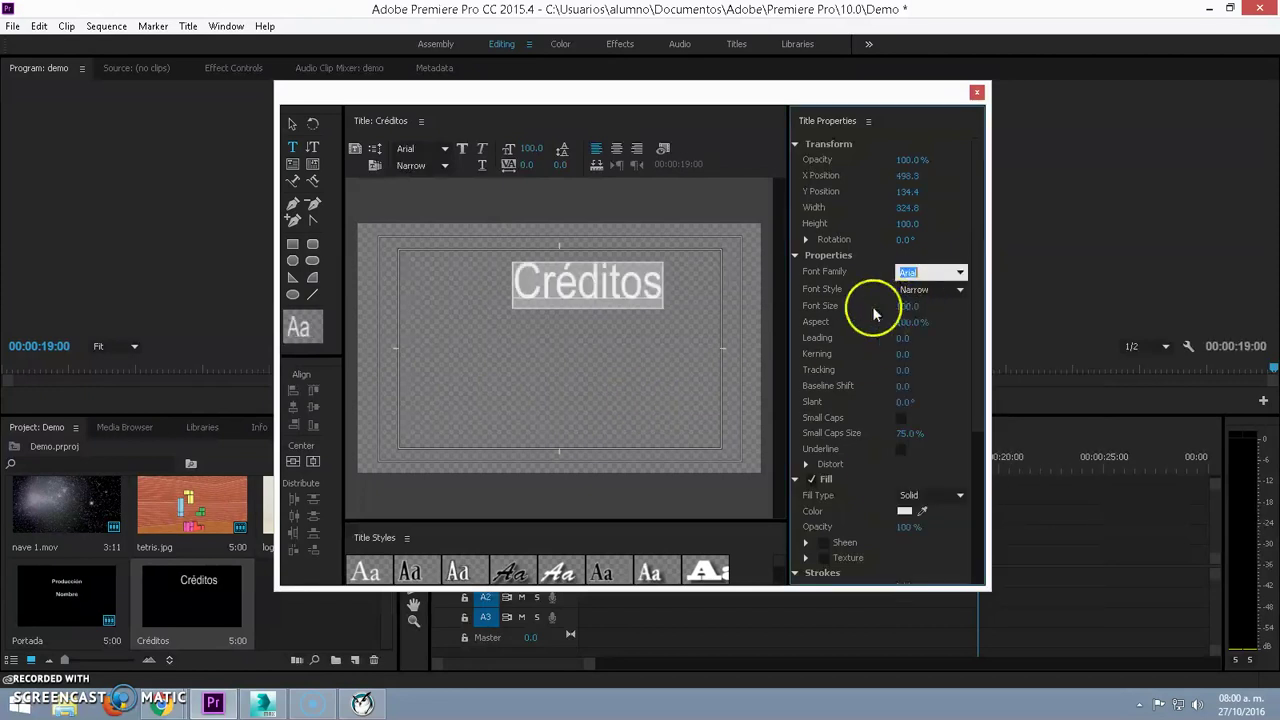
{"action": "left_click_drag", "start_coordinate": [887, 318], "coordinate": [877, 320]}
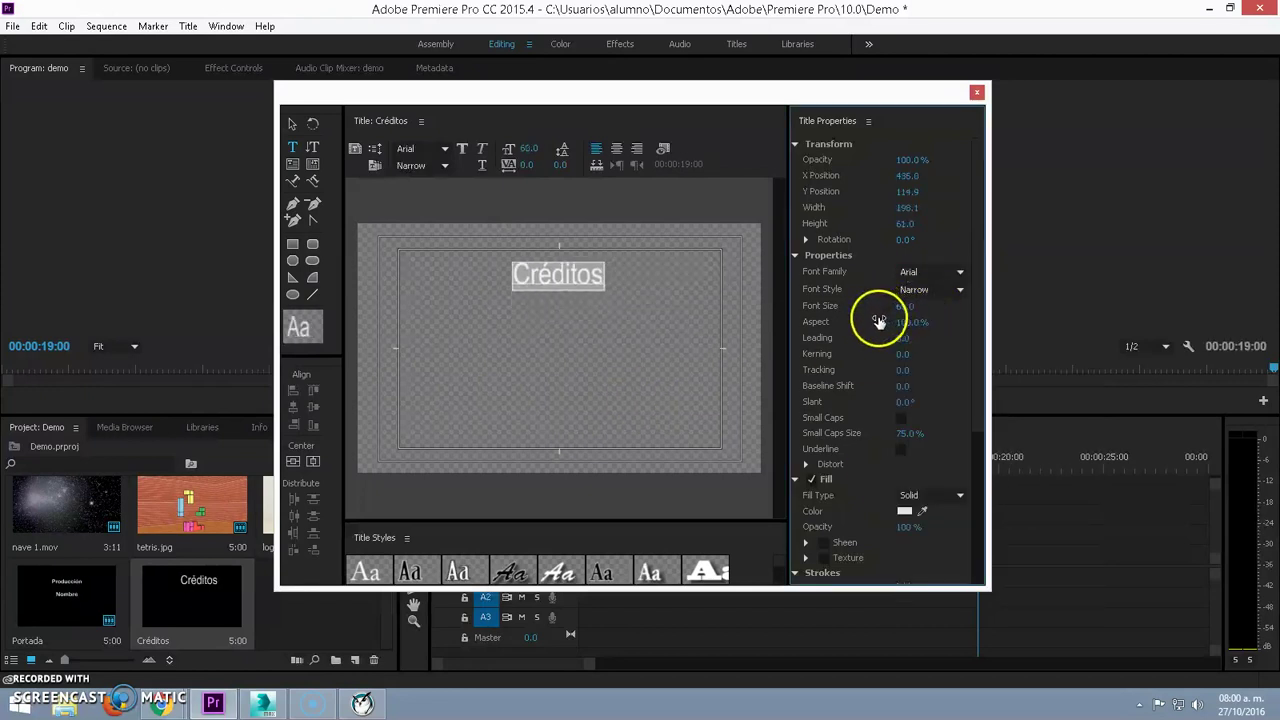
{"action": "left_click", "coordinate": [605, 277]}
Add 'Idea, producción y Edición', centre the text block and lines, and set that line to size 32
{"action": "key", "text": "Return"}
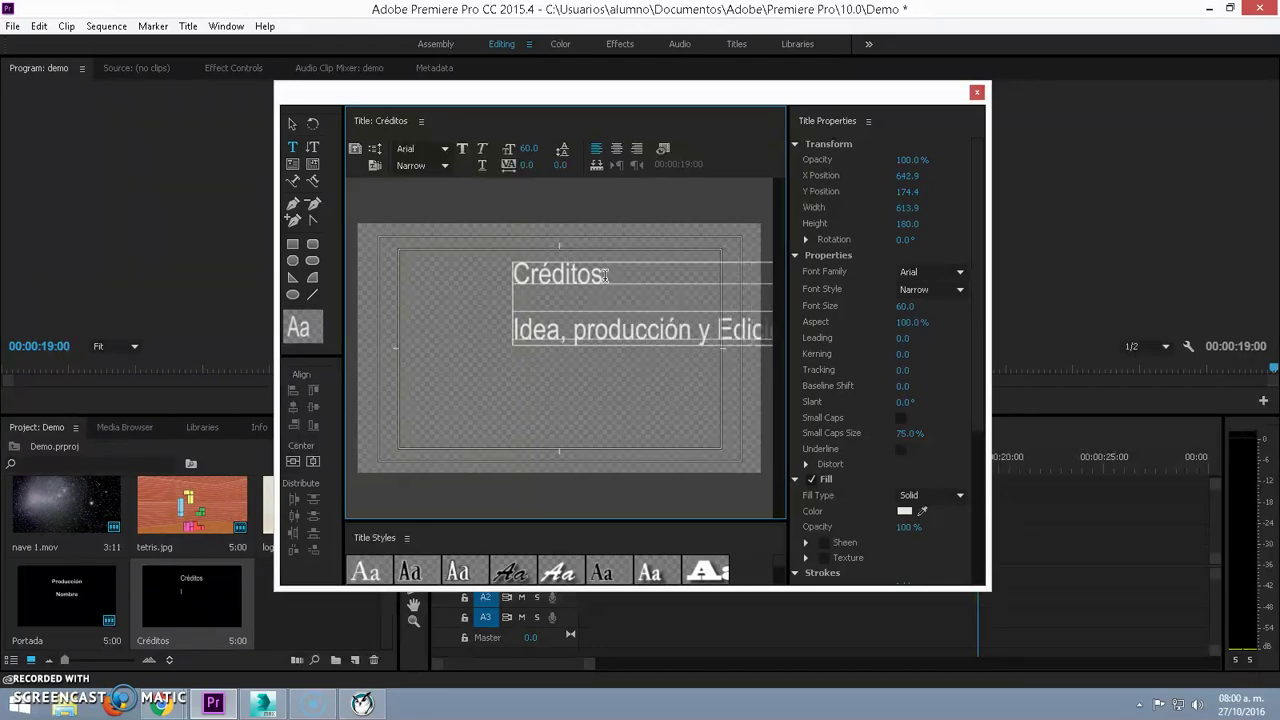
{"action": "left_click", "coordinate": [313, 462]}
{"action": "left_click", "coordinate": [616, 148]}
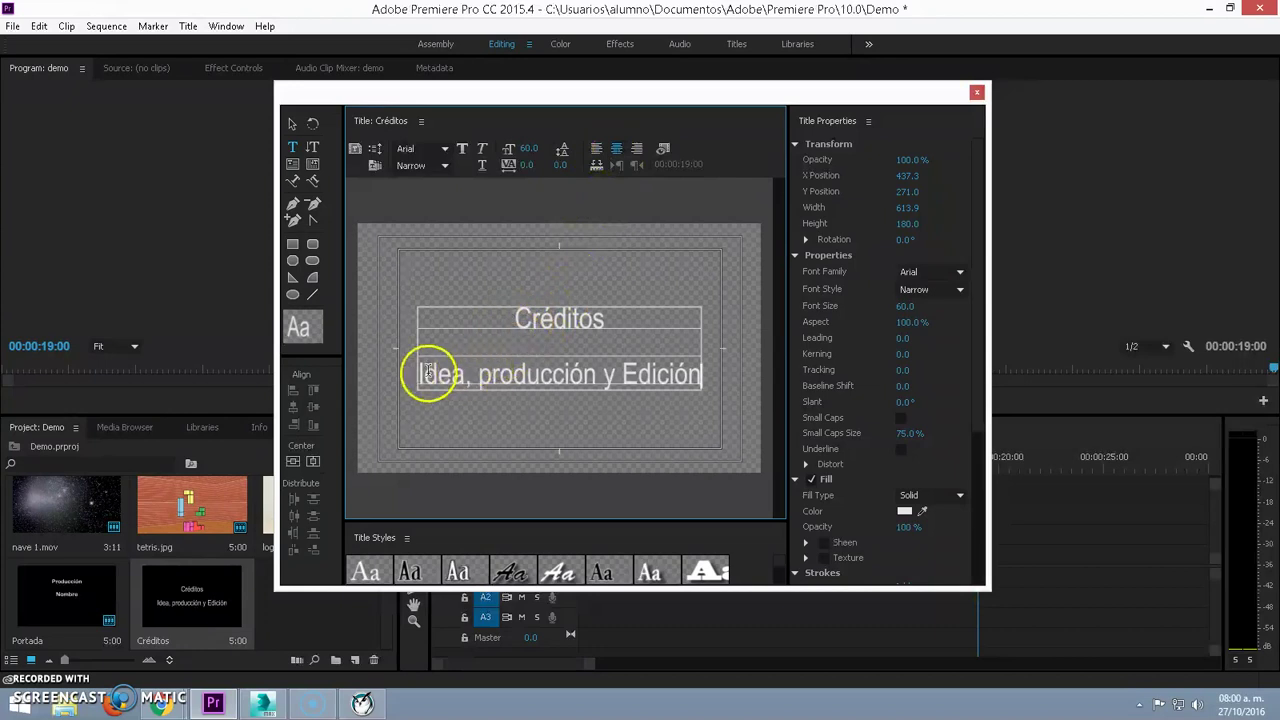
{"action": "left_click_drag", "start_coordinate": [420, 374], "coordinate": [702, 376]}
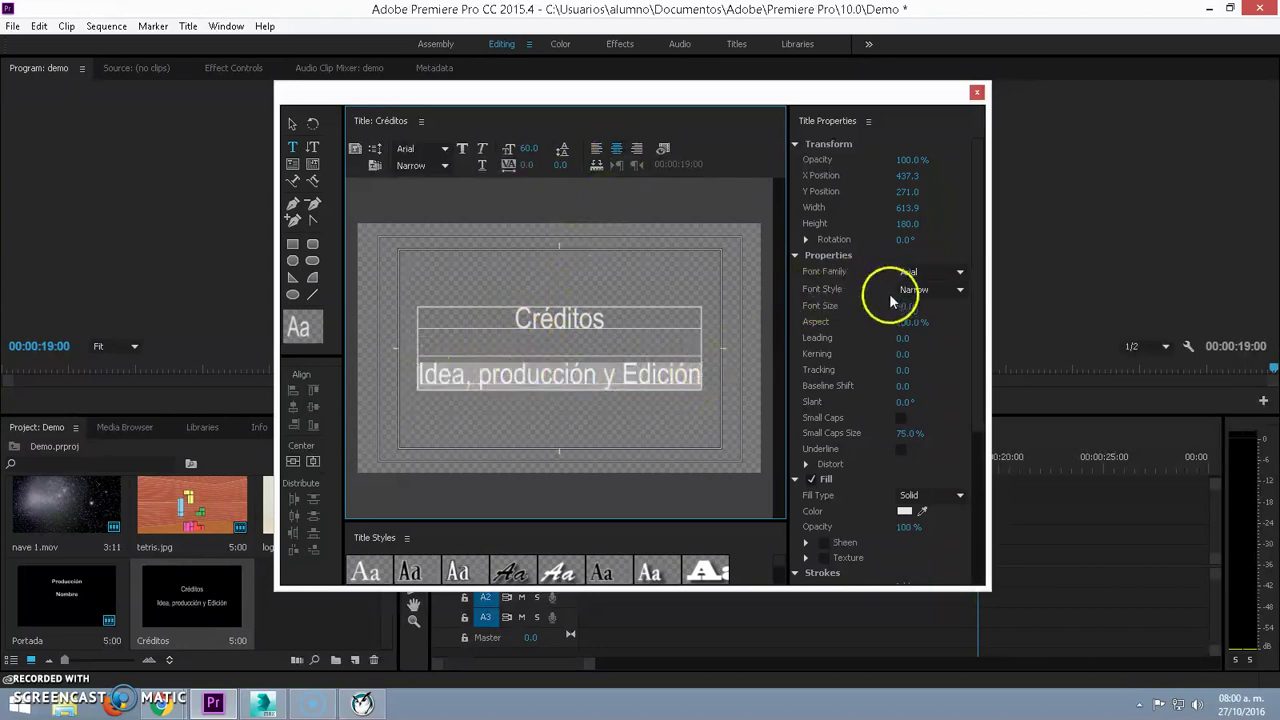
{"action": "left_click_drag", "start_coordinate": [905, 310], "coordinate": [886, 314]}
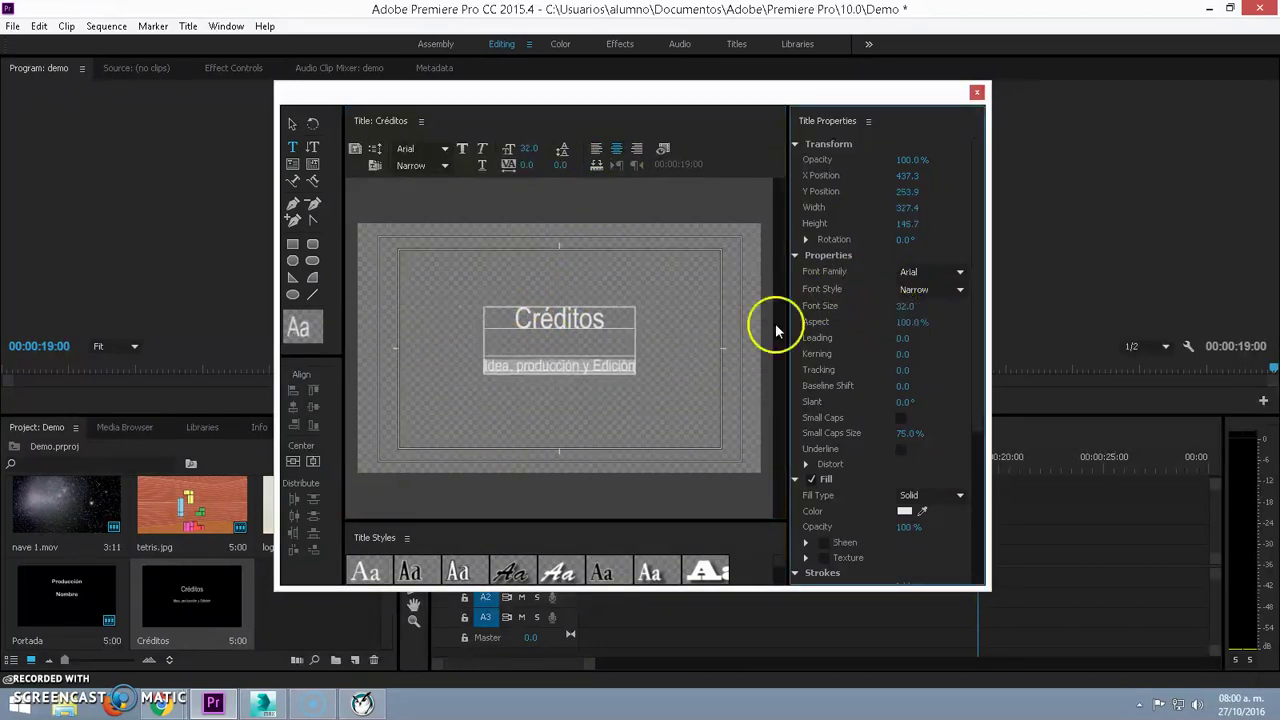
Add Nombre, Música:, UNITEC, 2016 and México, DF. lines with blank lines between and after
{"action": "left_click", "coordinate": [641, 378]}
{"action": "key", "text": "Return"}
{"action": "type", "text": "Nombre"}
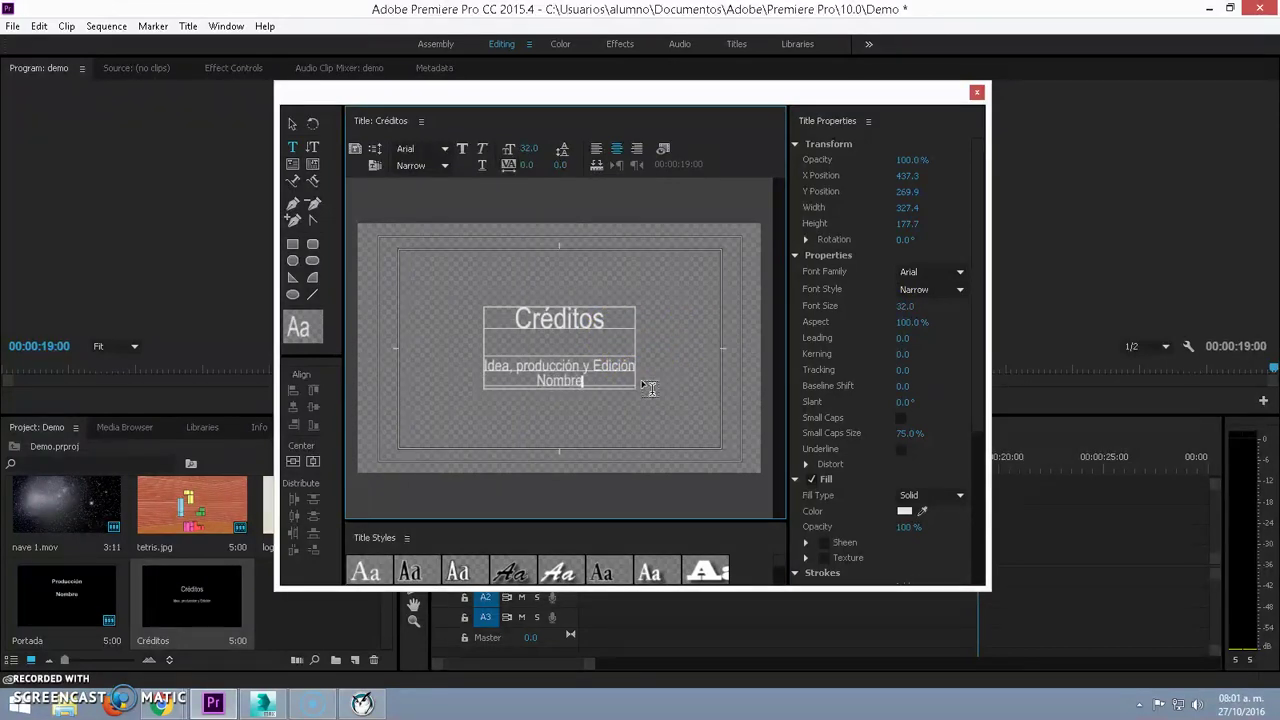
{"action": "key", "text": "Return"}
{"action": "key", "text": "Return"}
{"action": "key", "text": "Return"}
{"action": "type", "text": "Música"}
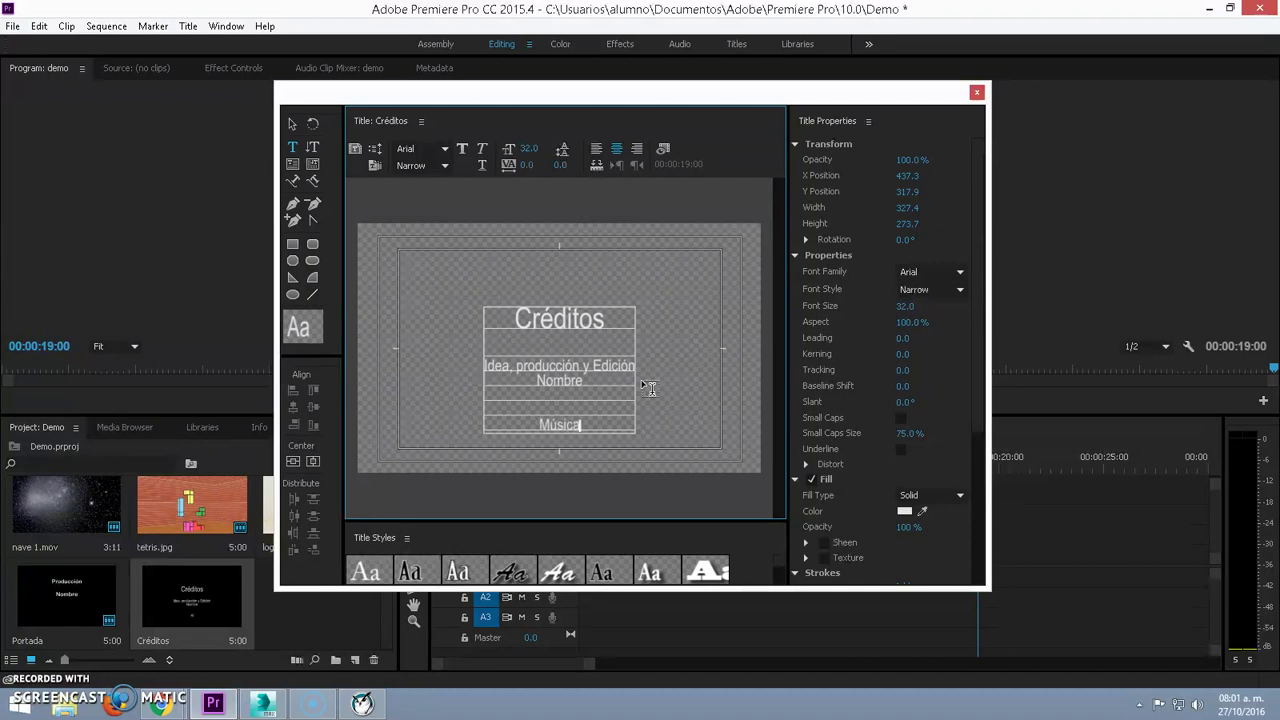
{"action": "type", "text": ":"}
{"action": "key", "text": "Return"}
{"action": "key", "text": "Return"}
{"action": "key", "text": "Return"}
{"action": "key", "text": "Return"}
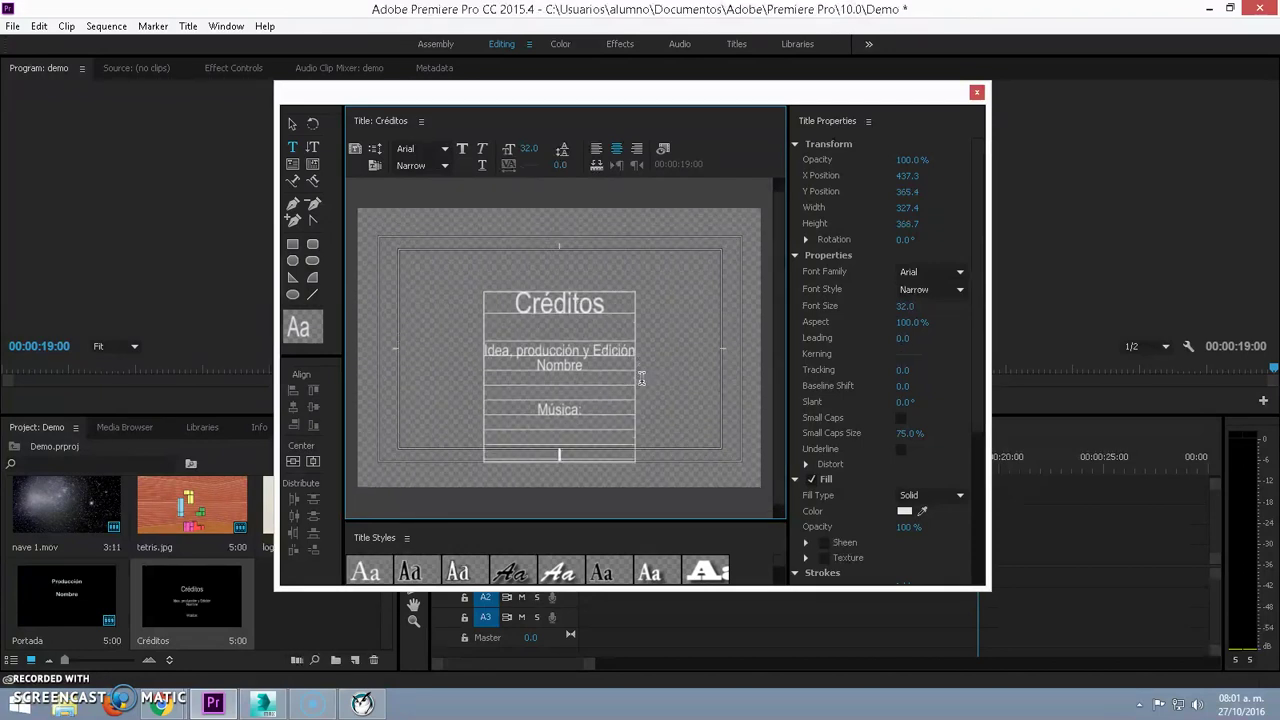
{"action": "key", "text": "Return"}
{"action": "key", "text": "Return"}
{"action": "key", "text": "Return"}
{"action": "key", "text": "Return"}
{"action": "key", "text": "Return"}
{"action": "key", "text": "Return"}
{"action": "key", "text": "Return"}
{"action": "key", "text": "Return"}
{"action": "key", "text": "Return"}
{"action": "key", "text": "Return"}
{"action": "key", "text": "Return"}
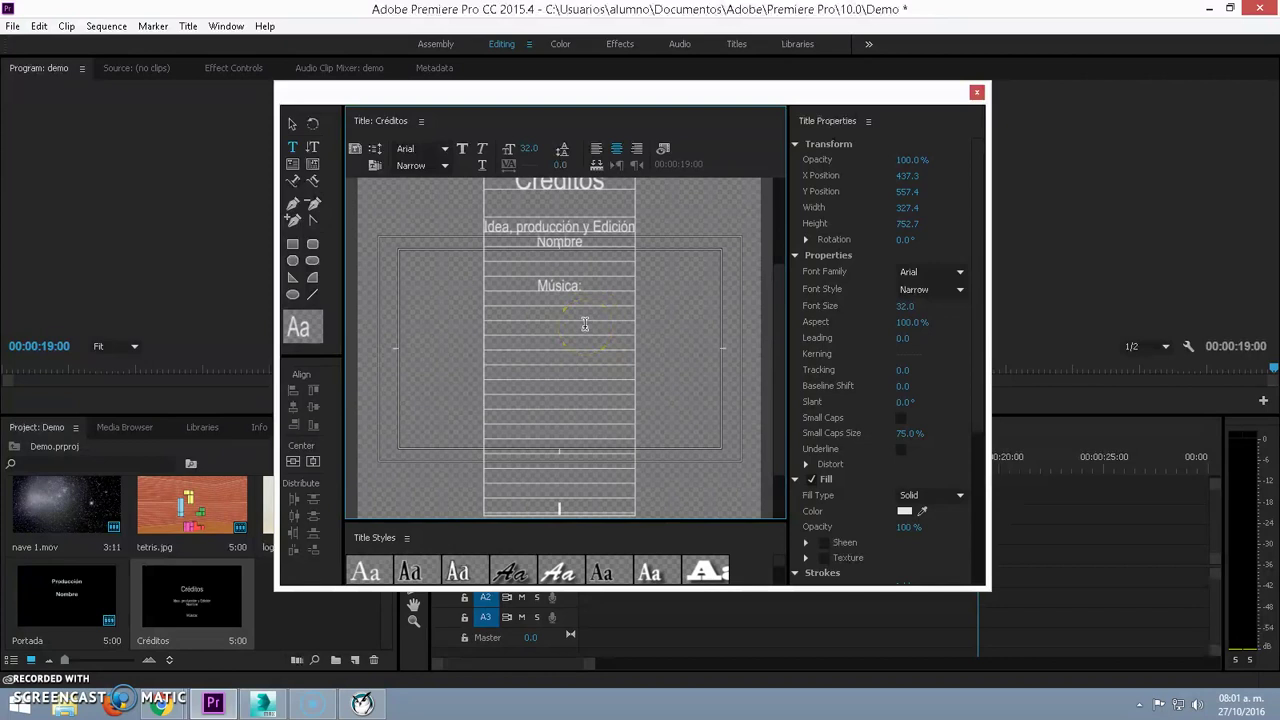
{"action": "type", "text": "u"}
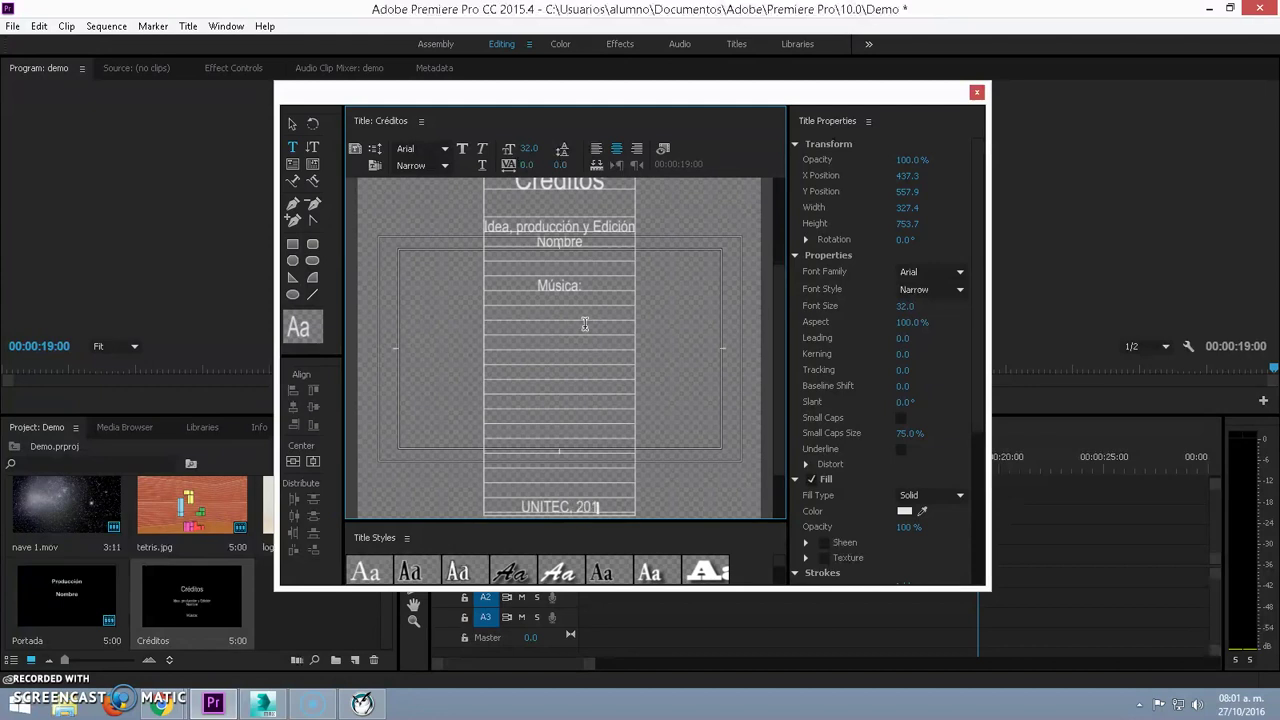
{"action": "key", "text": "Return"}
{"action": "type", "text": "México, DF"}
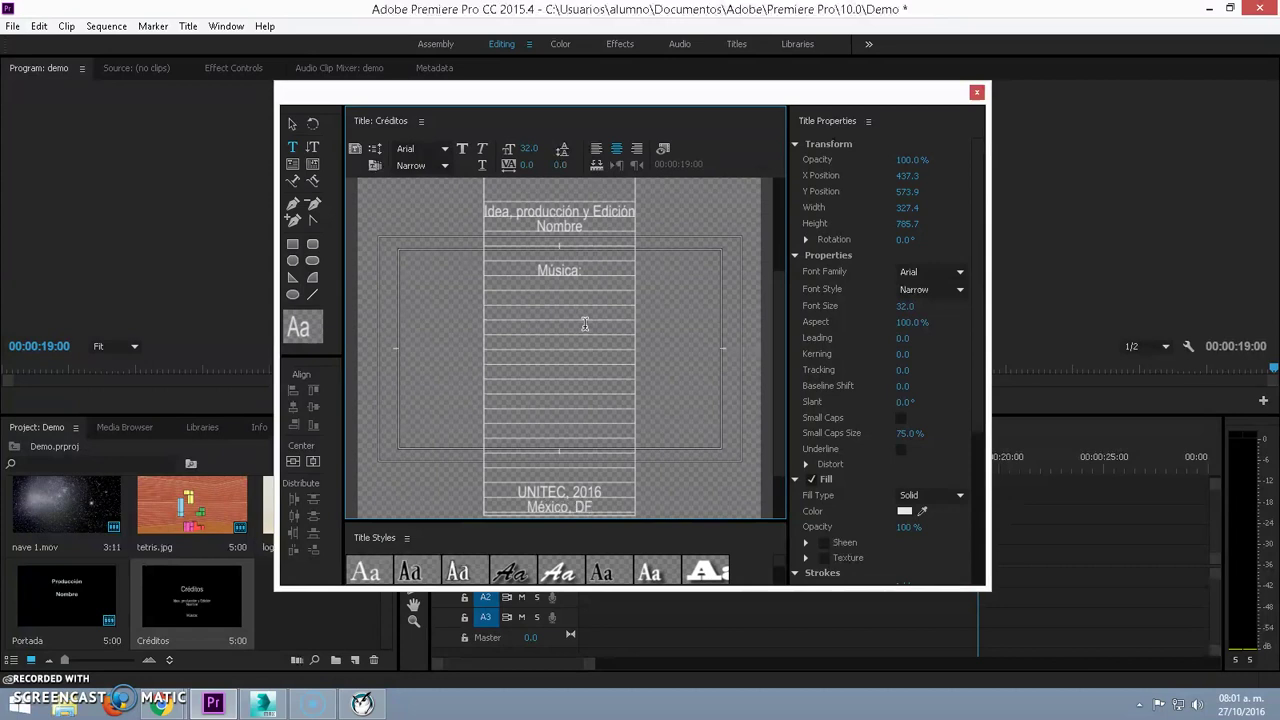
{"action": "key", "text": "Return"}
{"action": "key", "text": "Return"}
{"action": "key", "text": "Return"}
{"action": "key", "text": "Return"}
{"action": "key", "text": "Return"}
{"action": "key", "text": "Return"}
{"action": "key", "text": "Return"}
{"action": "key", "text": "Return"}
{"action": "key", "text": "Return"}
{"action": "key", "text": "Return"}
{"action": "key", "text": "Return"}
{"action": "key", "text": "Return"}
{"action": "key", "text": "Return"}
{"action": "key", "text": "Return"}
{"action": "key", "text": "Return"}
{"action": "key", "text": "Return"}
{"action": "key", "text": "Return"}
{"action": "key", "text": "Return"}
{"action": "key", "text": "Return"}
{"action": "key", "text": "Return"}
{"action": "key", "text": "Return"}
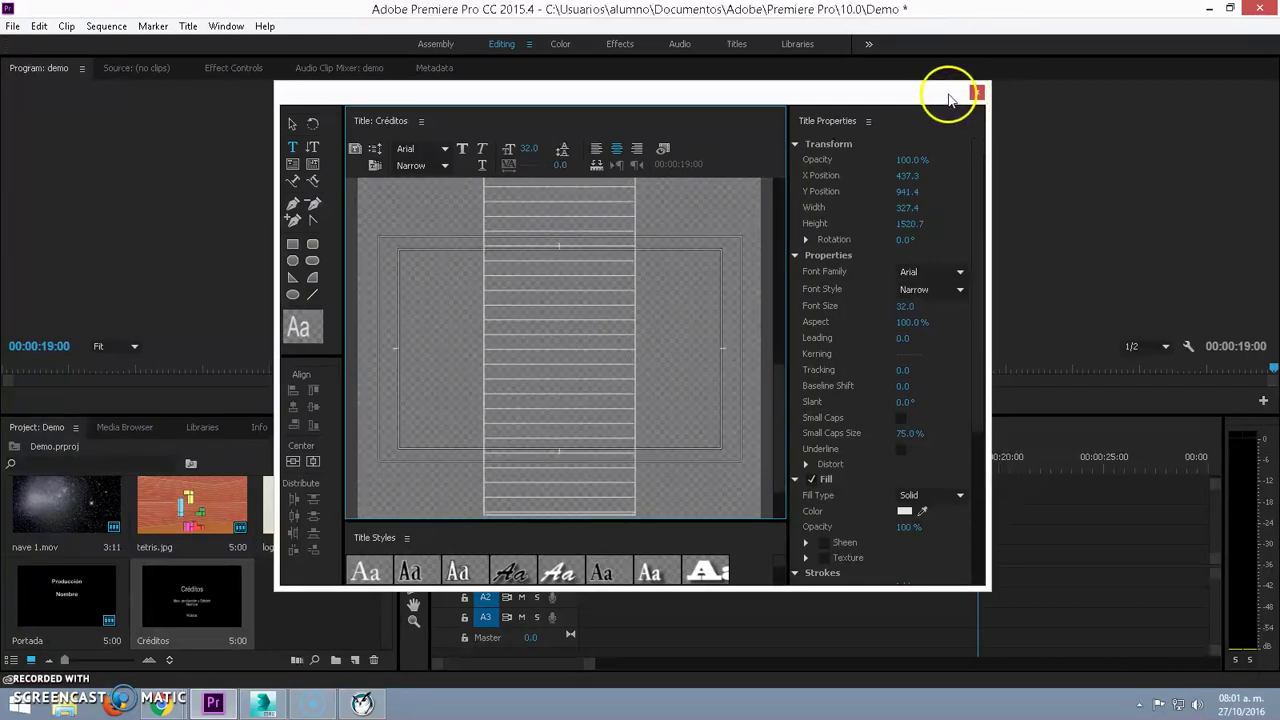
Close the titler, place Créditos on V1 right after nave 1.mov, and preview it
{"action": "left_click", "coordinate": [977, 95]}
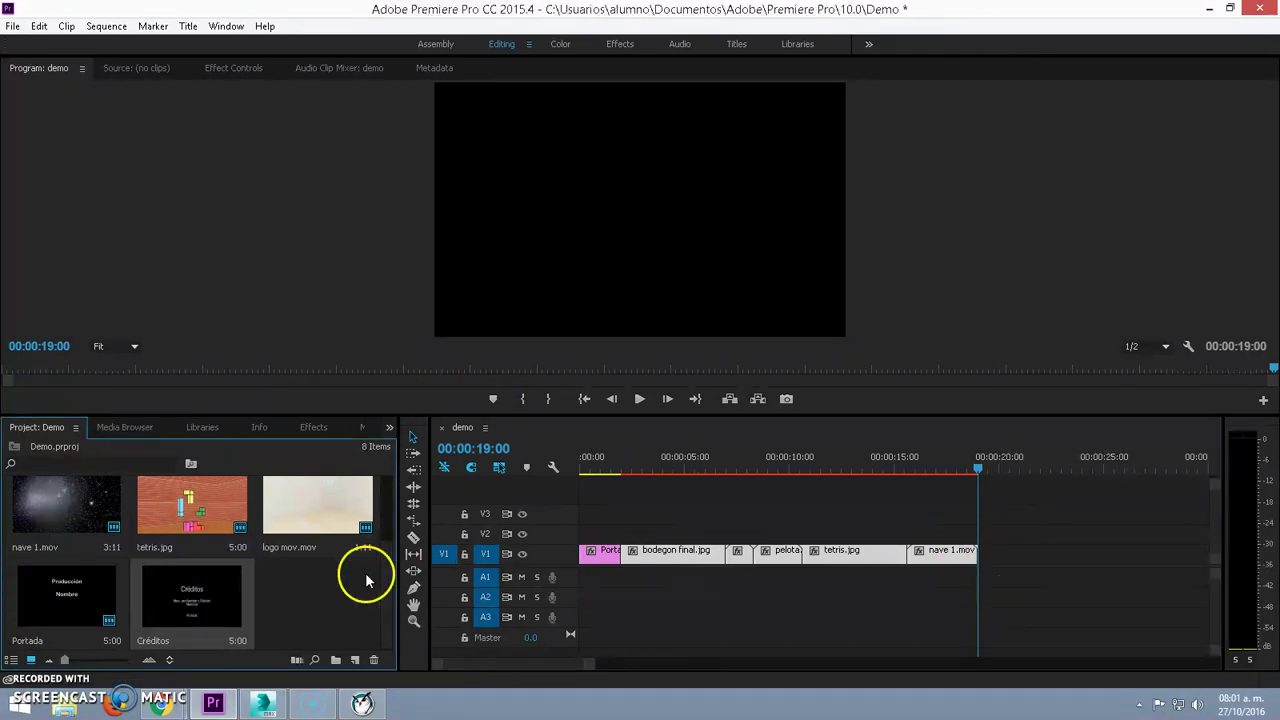
{"action": "left_click_drag", "start_coordinate": [200, 590], "coordinate": [980, 566]}
{"action": "left_click_drag", "start_coordinate": [980, 470], "coordinate": [955, 480]}
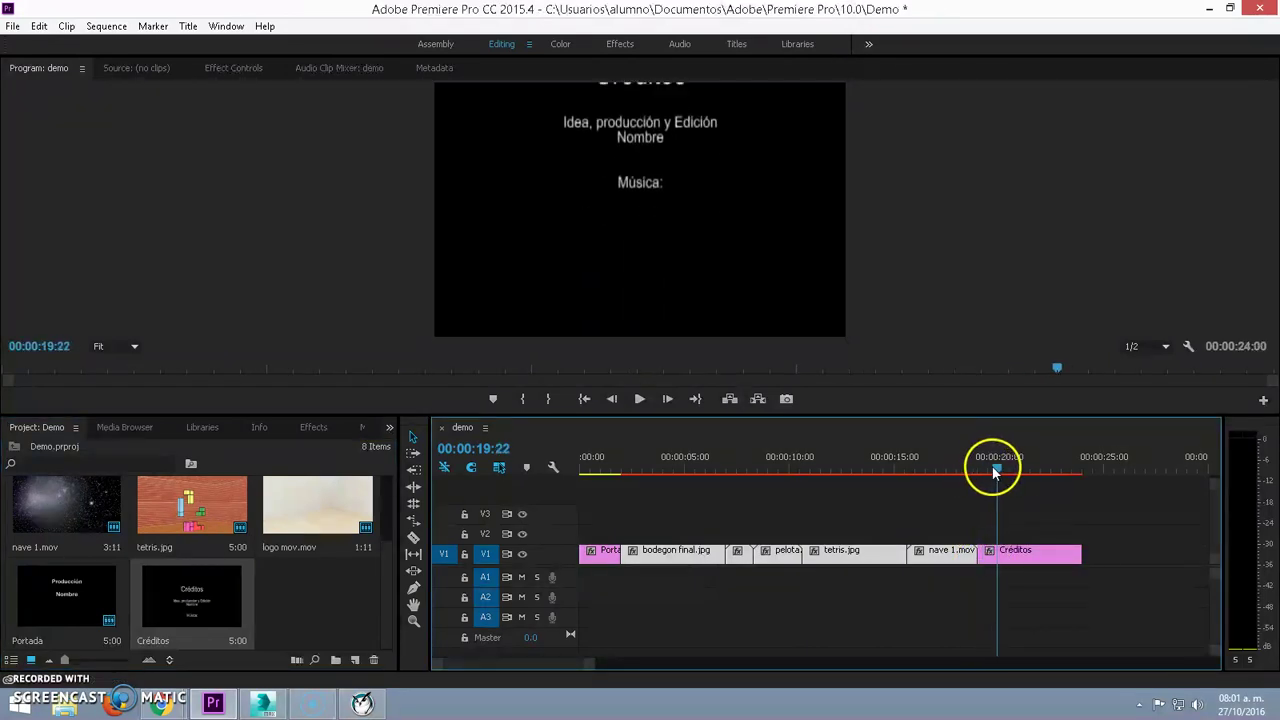
{"action": "mouse_move", "coordinate": [957, 480]}
{"action": "left_mouse_down"}
{"action": "mouse_move", "coordinate": [1025, 487]}
{"action": "mouse_move", "coordinate": [657, 474]}
{"action": "left_mouse_up"}
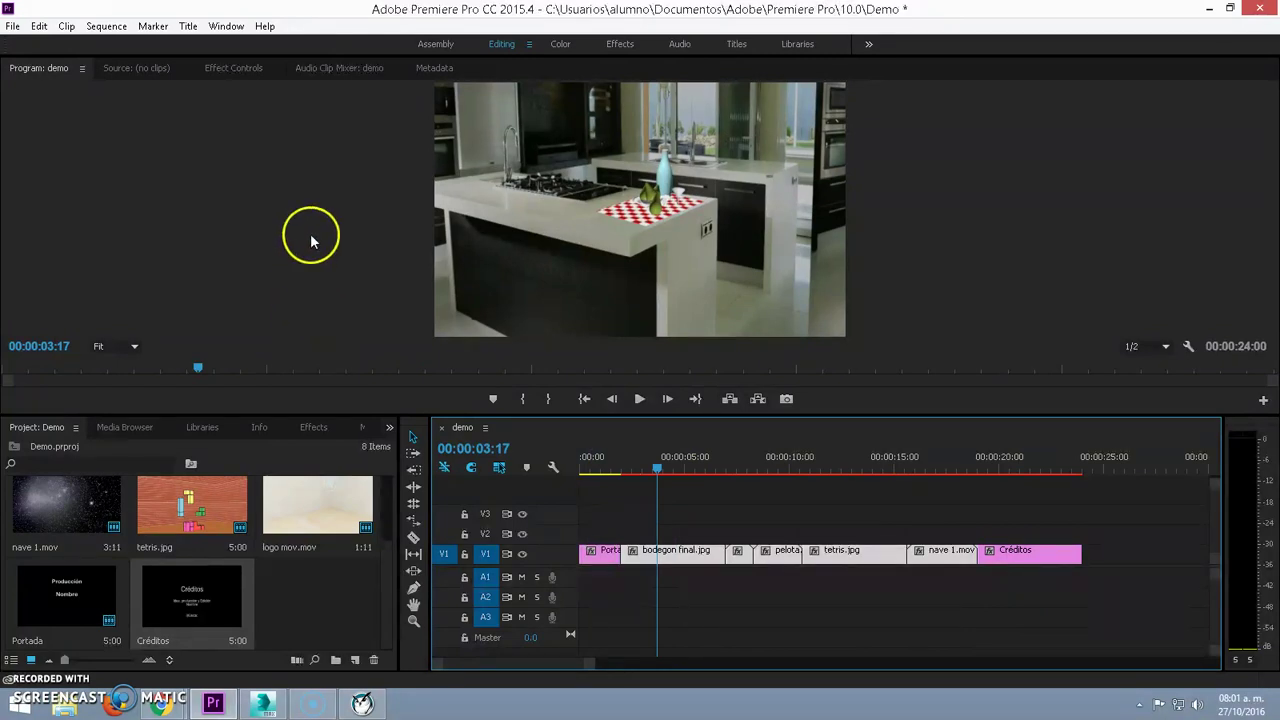
{"action": "key", "text": "ctrl+m"}
Close Export Settings and reopen them via File > Export > Media
{"action": "left_click", "coordinate": [1085, 8]}
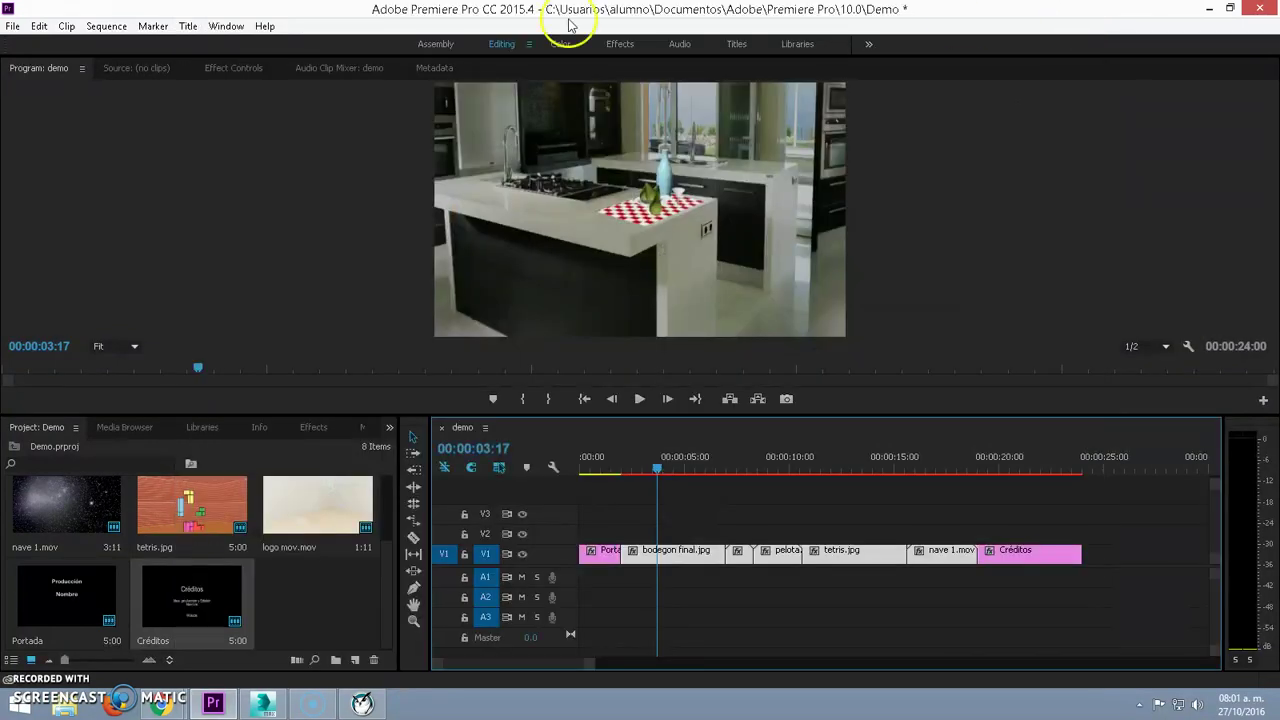
{"action": "left_click", "coordinate": [13, 26]}
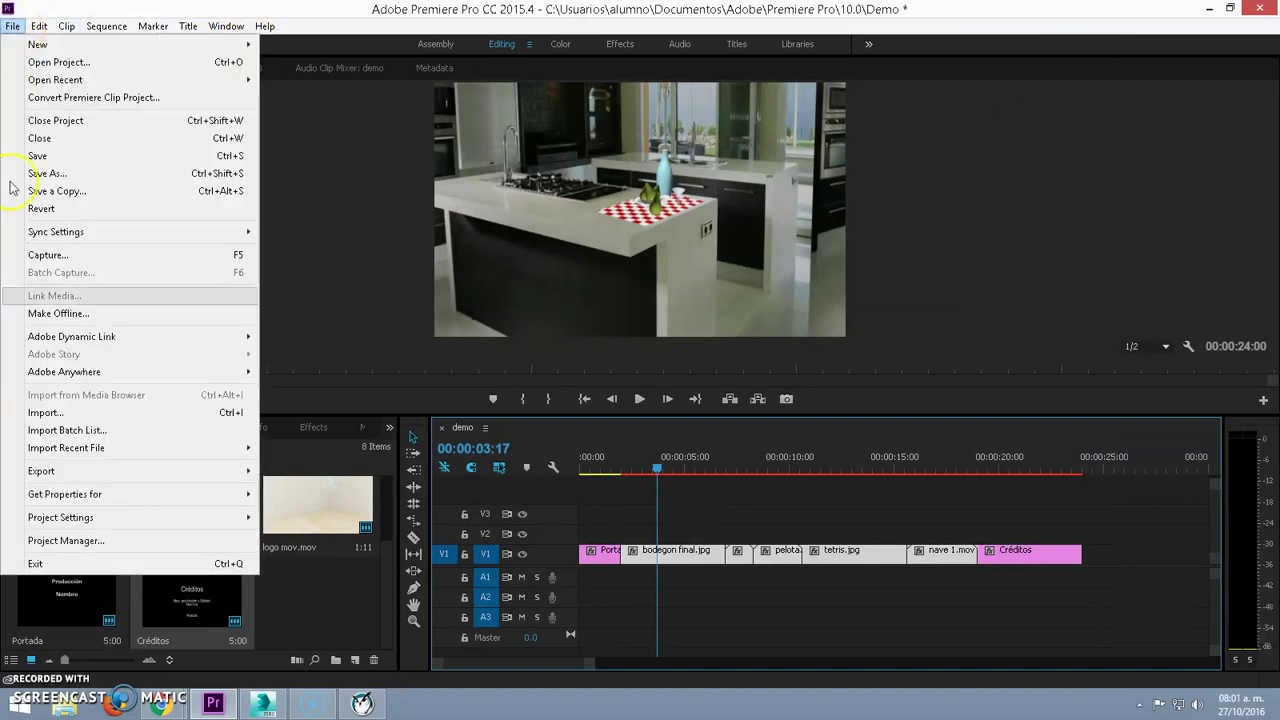
{"action": "mouse_move", "coordinate": [45, 476]}
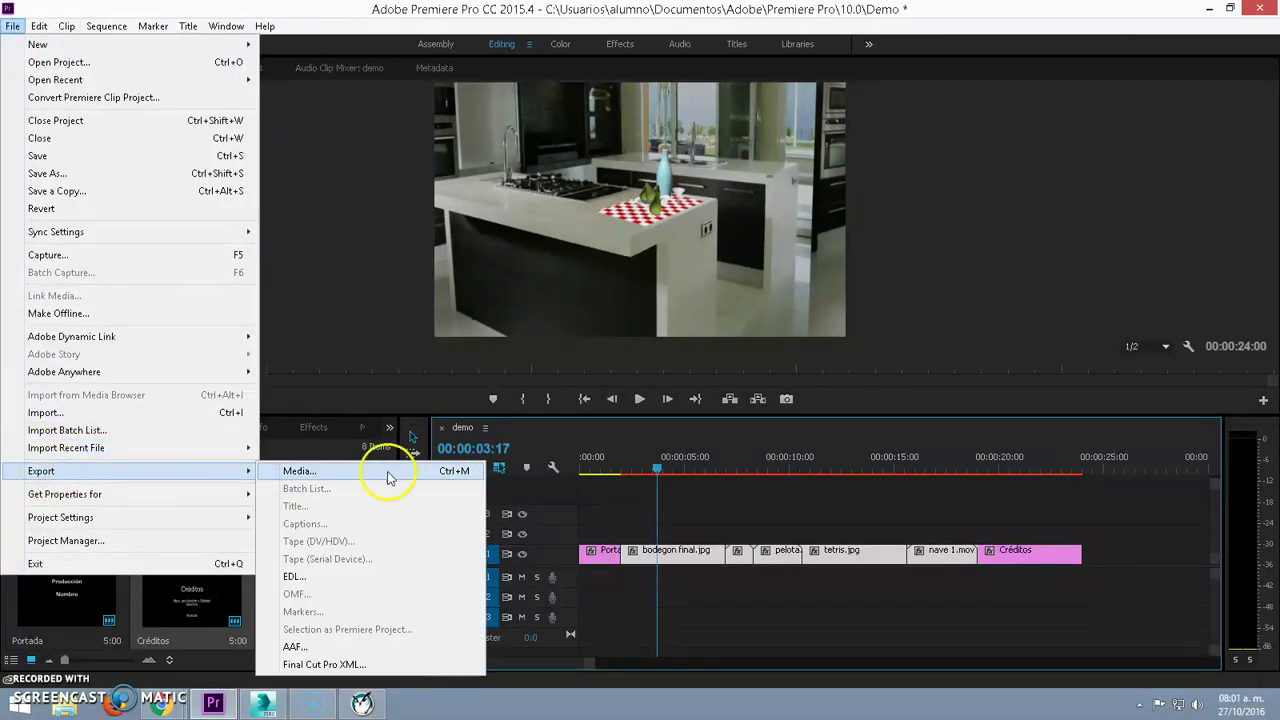
{"action": "left_click", "coordinate": [466, 479]}
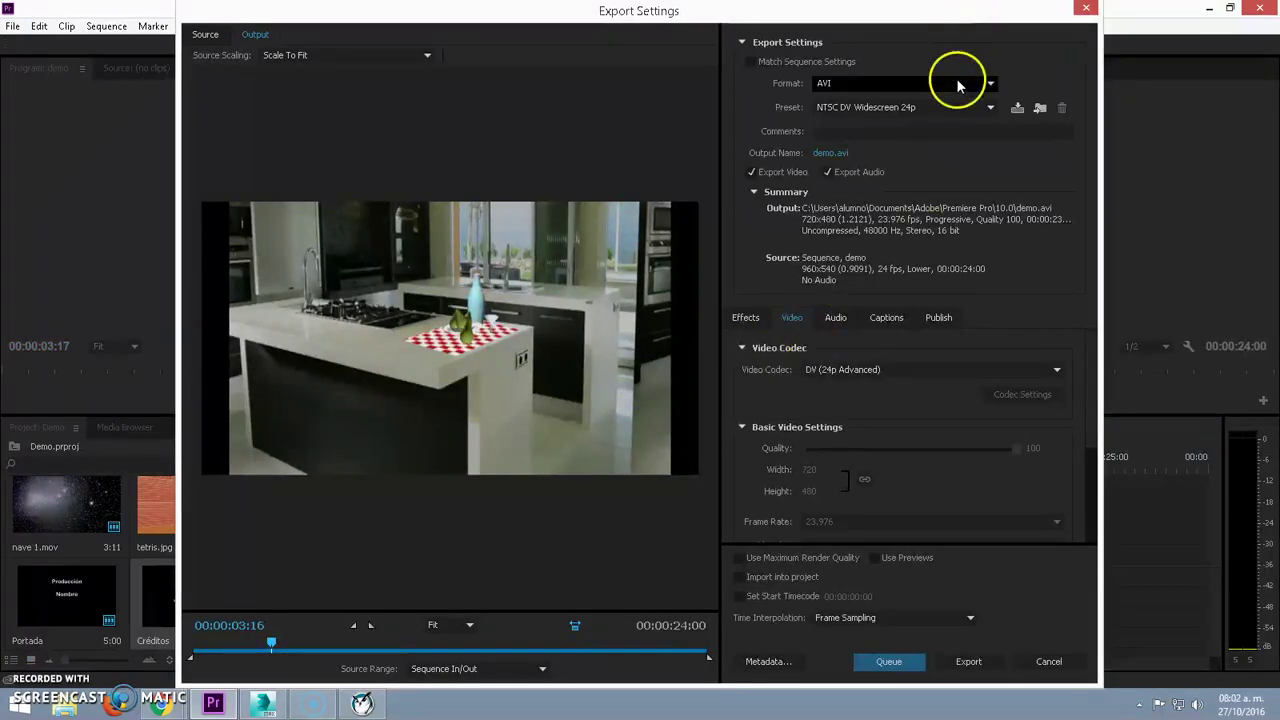
Set the format to QuickTime with DV/NTSC 24p codec and review the Basic Video Settings
{"action": "left_click", "coordinate": [989, 84]}
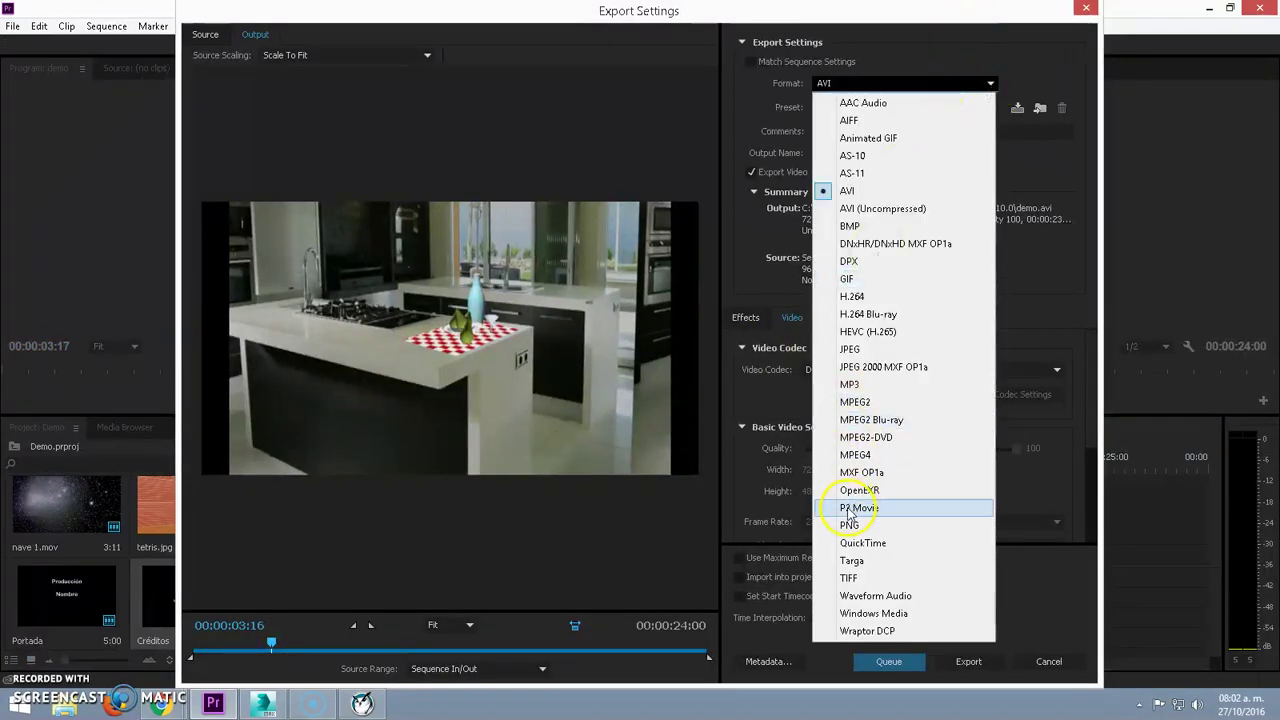
{"action": "left_click", "coordinate": [857, 547]}
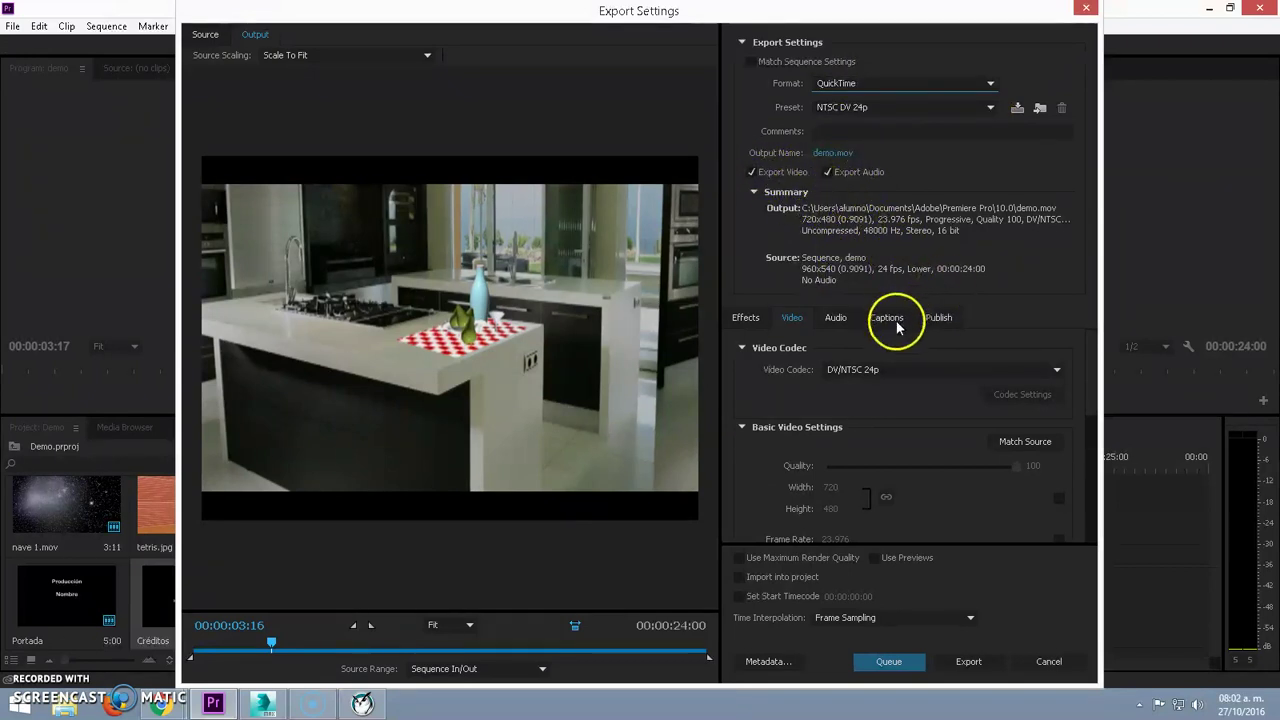
{"action": "left_click", "coordinate": [888, 370]}
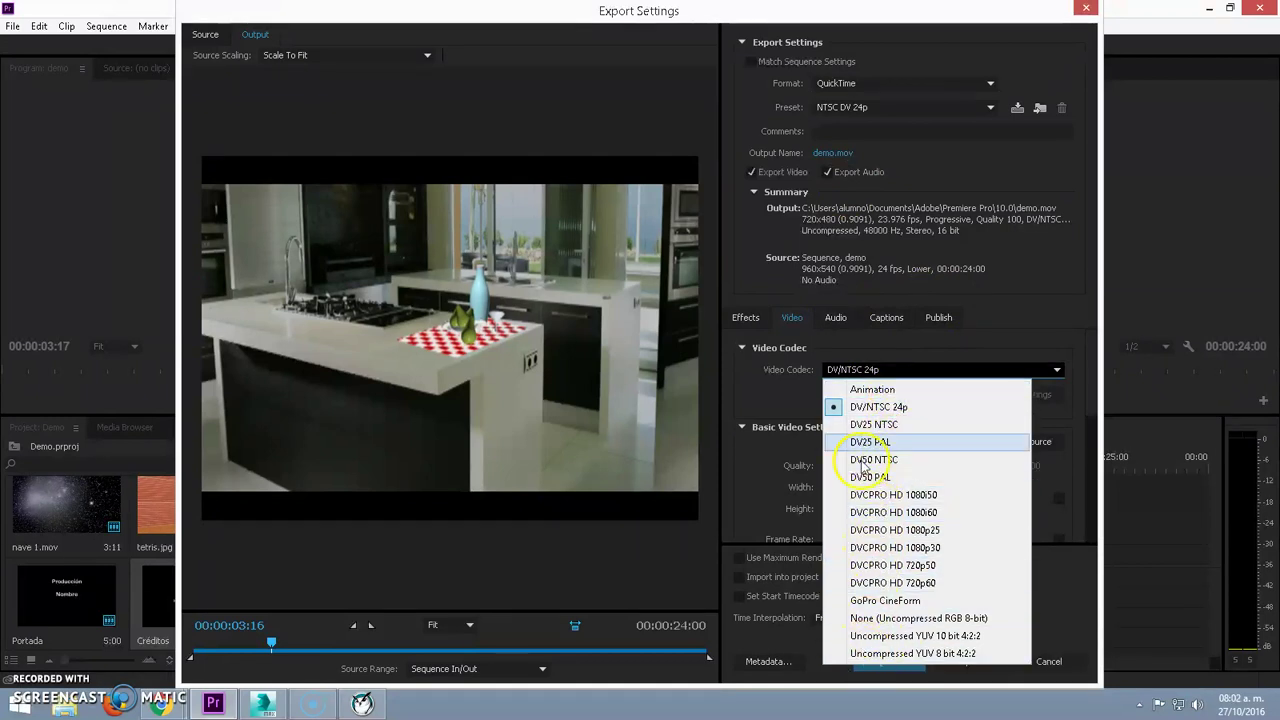
{"action": "left_click", "coordinate": [893, 410]}
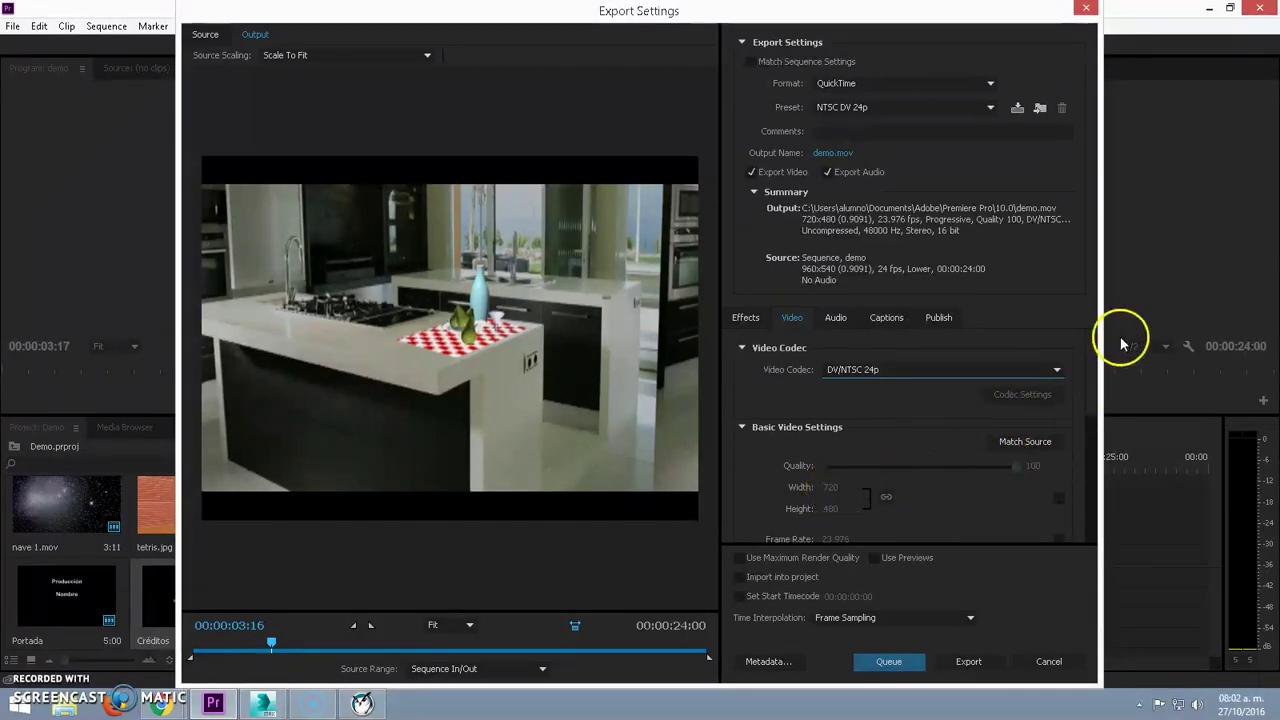
{"action": "left_click_drag", "start_coordinate": [1093, 366], "coordinate": [1089, 396]}
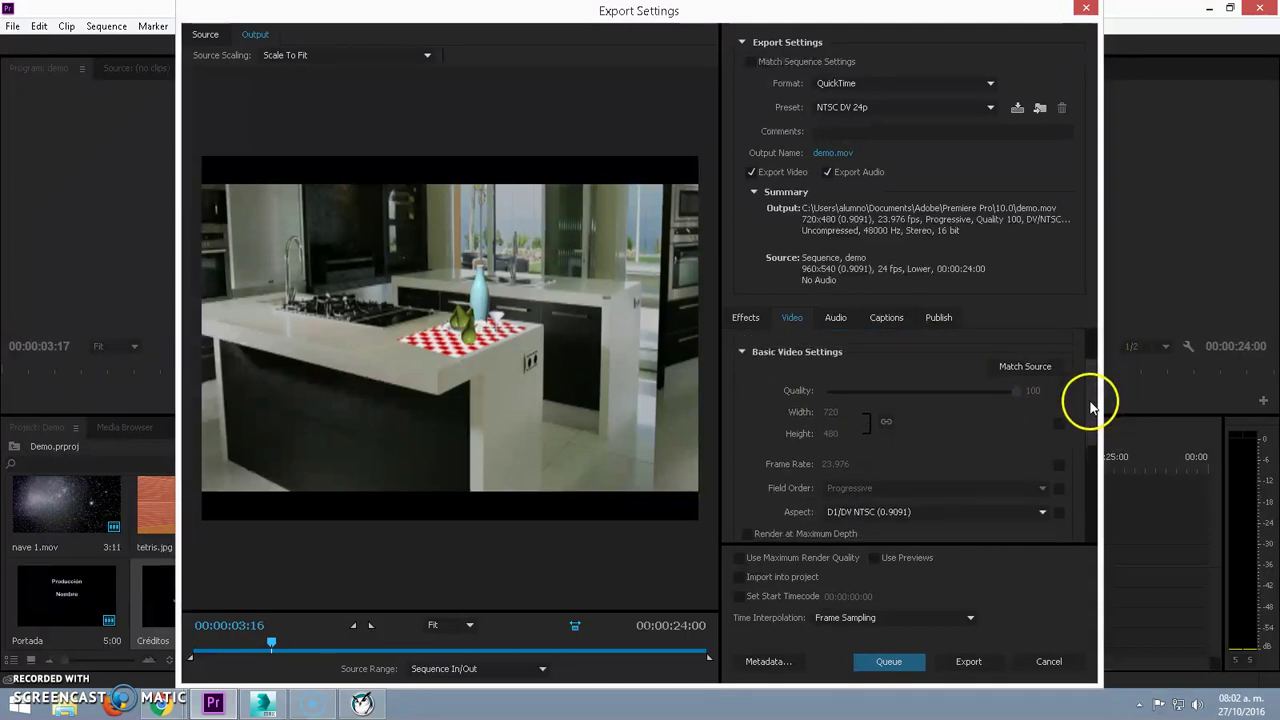
{"action": "scroll", "coordinate": [1025, 370], "scroll_direction": "up", "scroll_amount": 2}
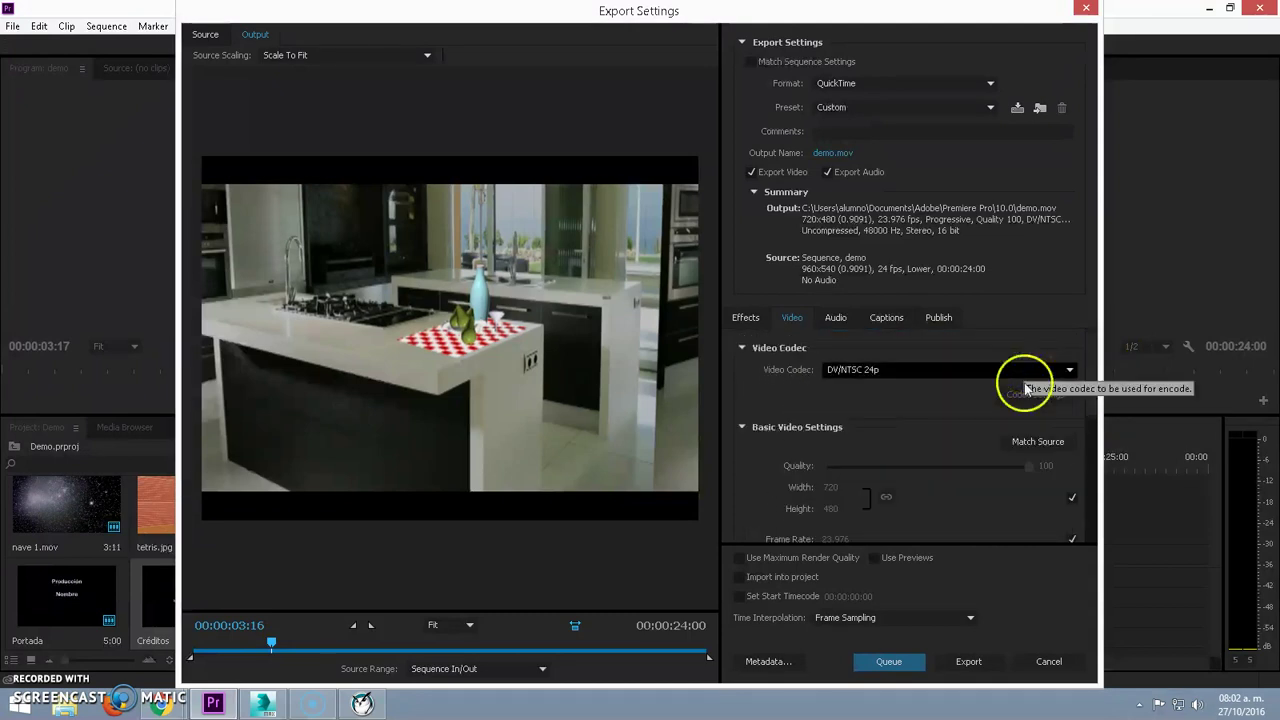
{"action": "scroll", "coordinate": [1088, 405], "scroll_direction": "down", "scroll_amount": 2}
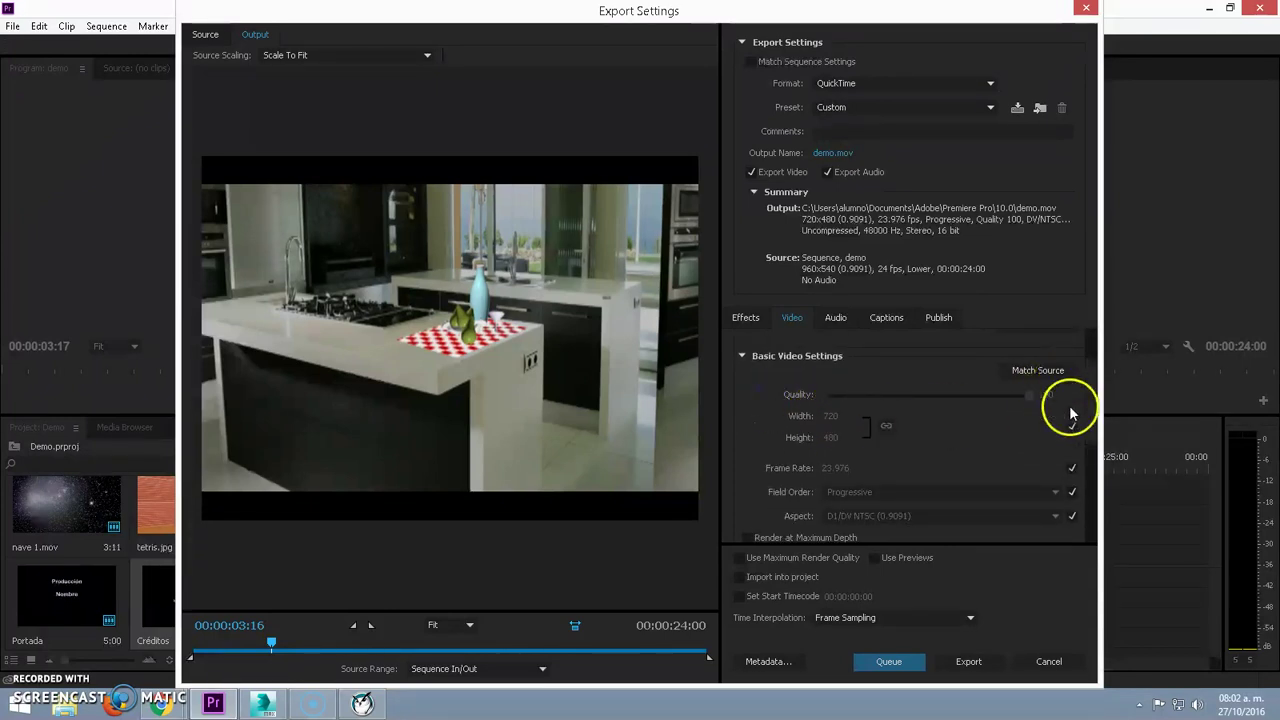
{"action": "mouse_move", "coordinate": [1096, 380]}
{"action": "left_mouse_down"}
{"action": "mouse_move", "coordinate": [1095, 395]}
{"action": "mouse_move", "coordinate": [1095, 350]}
{"action": "mouse_move", "coordinate": [1099, 497]}
{"action": "left_mouse_up"}
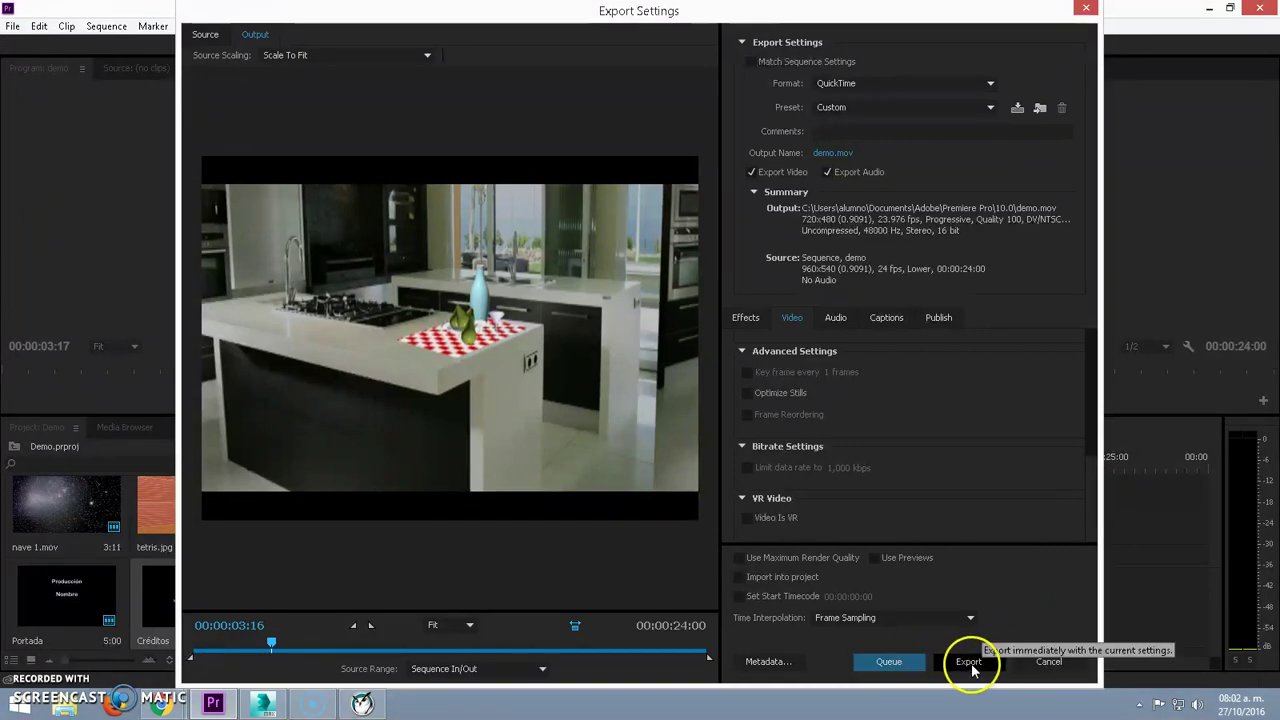
Export the demo sequence as demo.mov and let the encoding finish
{"action": "left_click", "coordinate": [969, 662]}
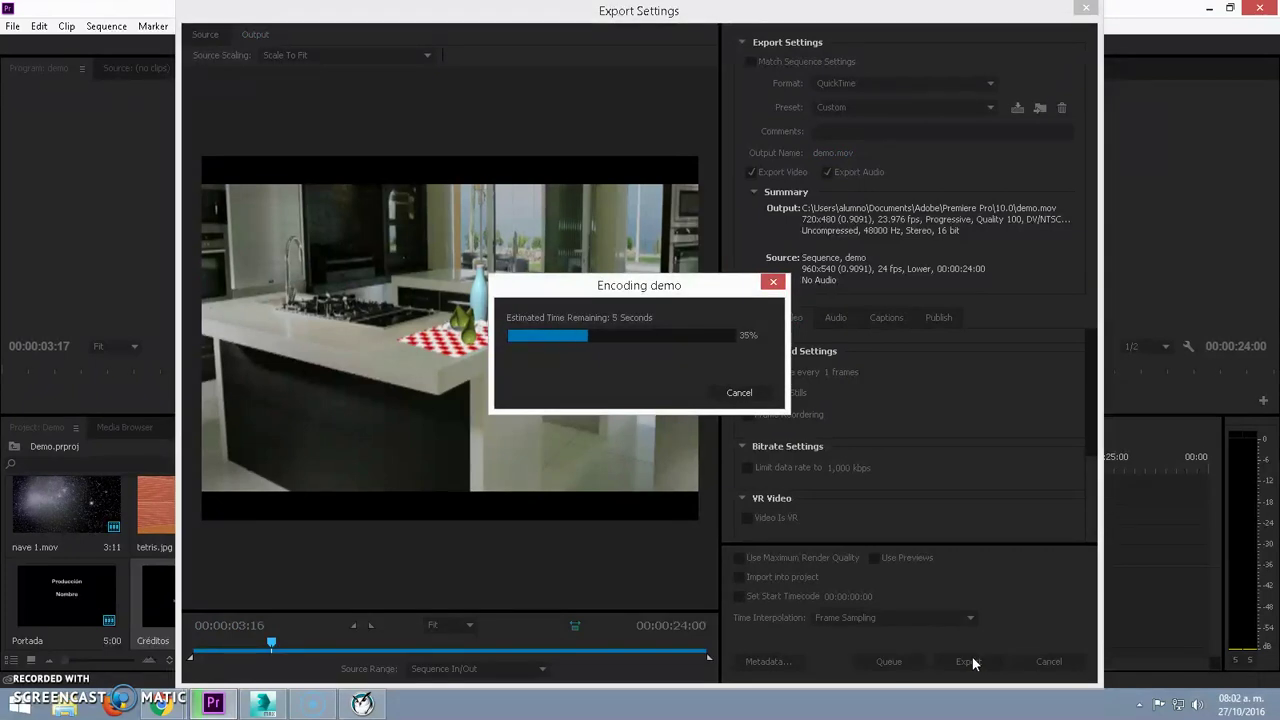
{"action": "left_click", "coordinate": [975, 620]}
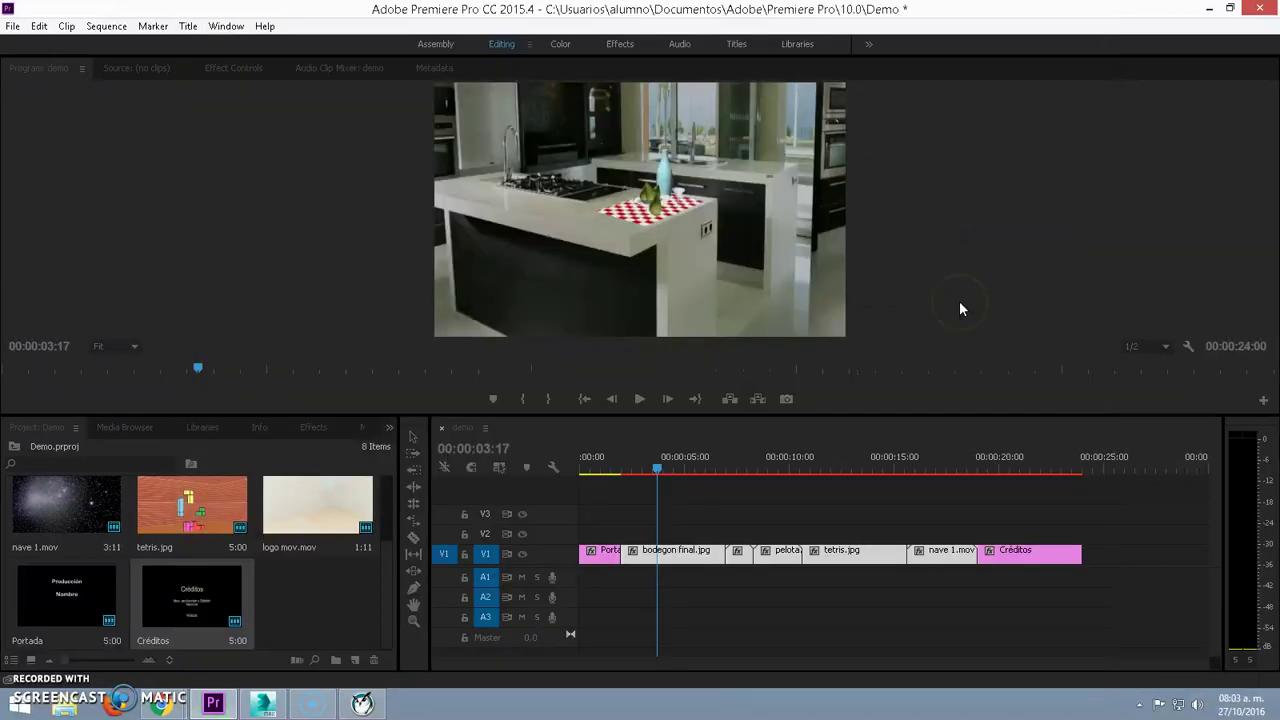
{"action": "left_click", "coordinate": [1137, 29]}
Minimize and restore Premiere, then reopen Export Settings with output demo_1.mov
{"action": "left_click", "coordinate": [1211, 8]}
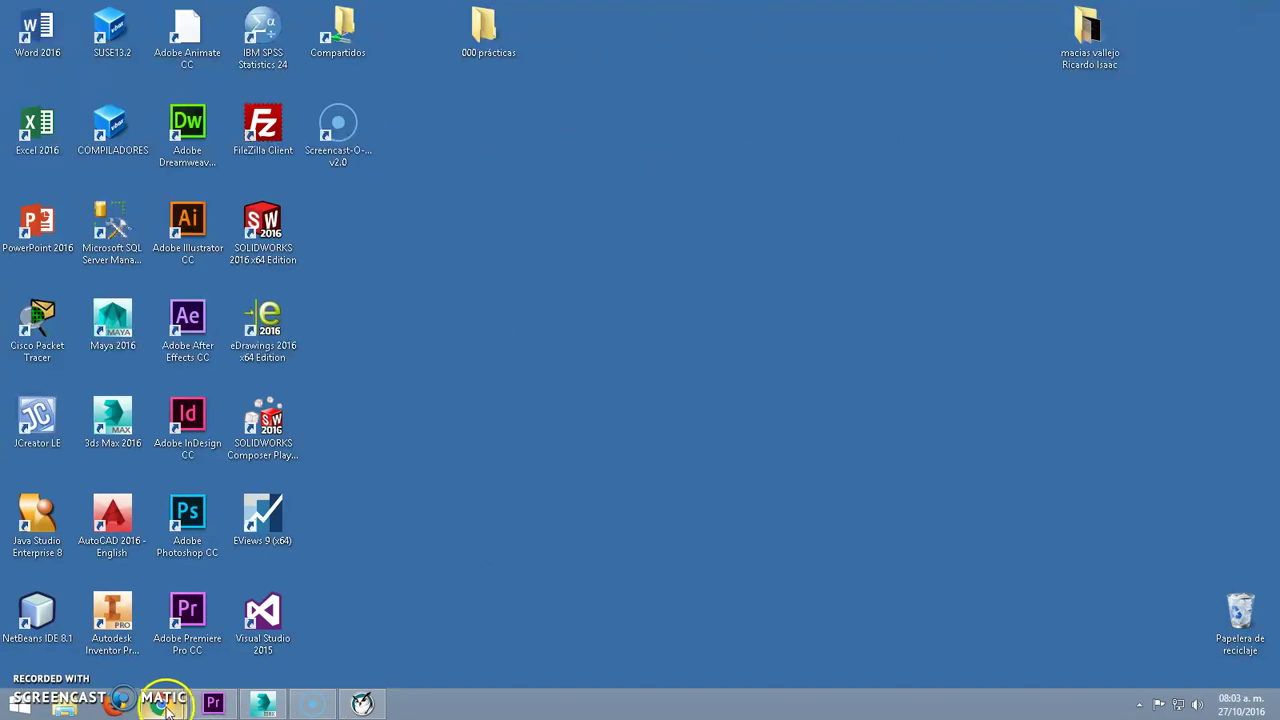
{"action": "left_click", "coordinate": [214, 703]}
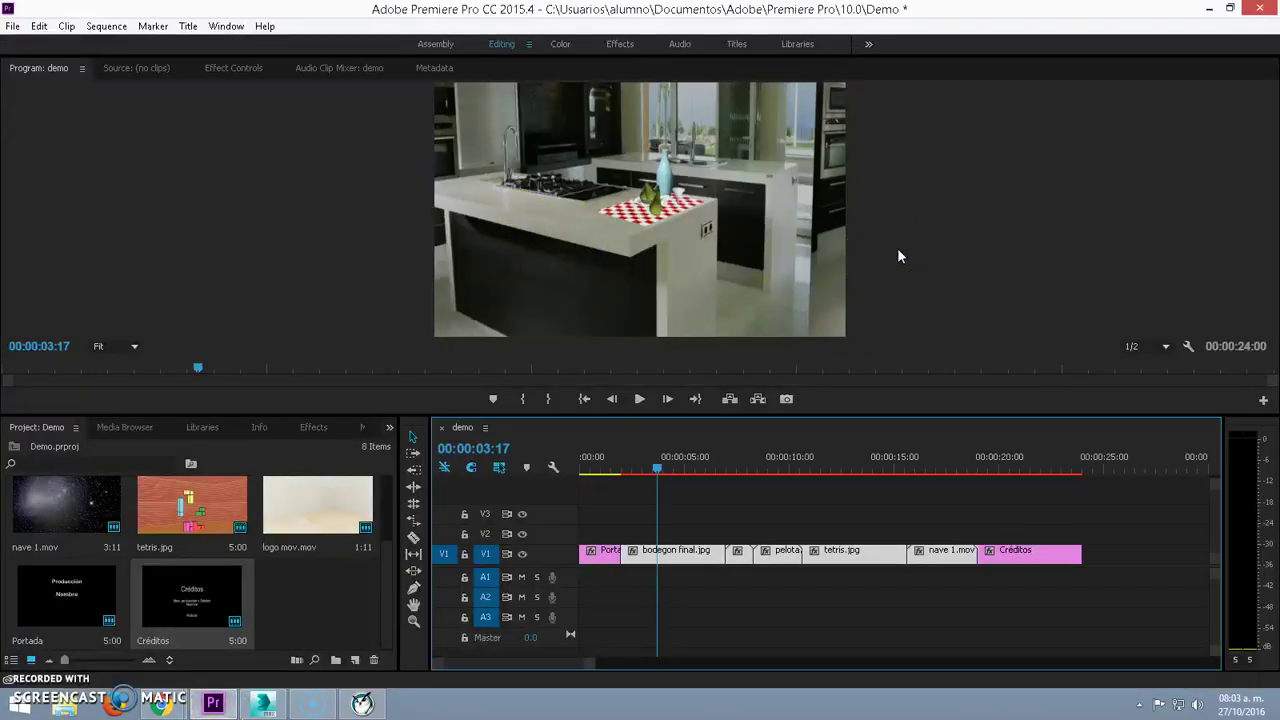
{"action": "key", "text": "ctrl+m"}
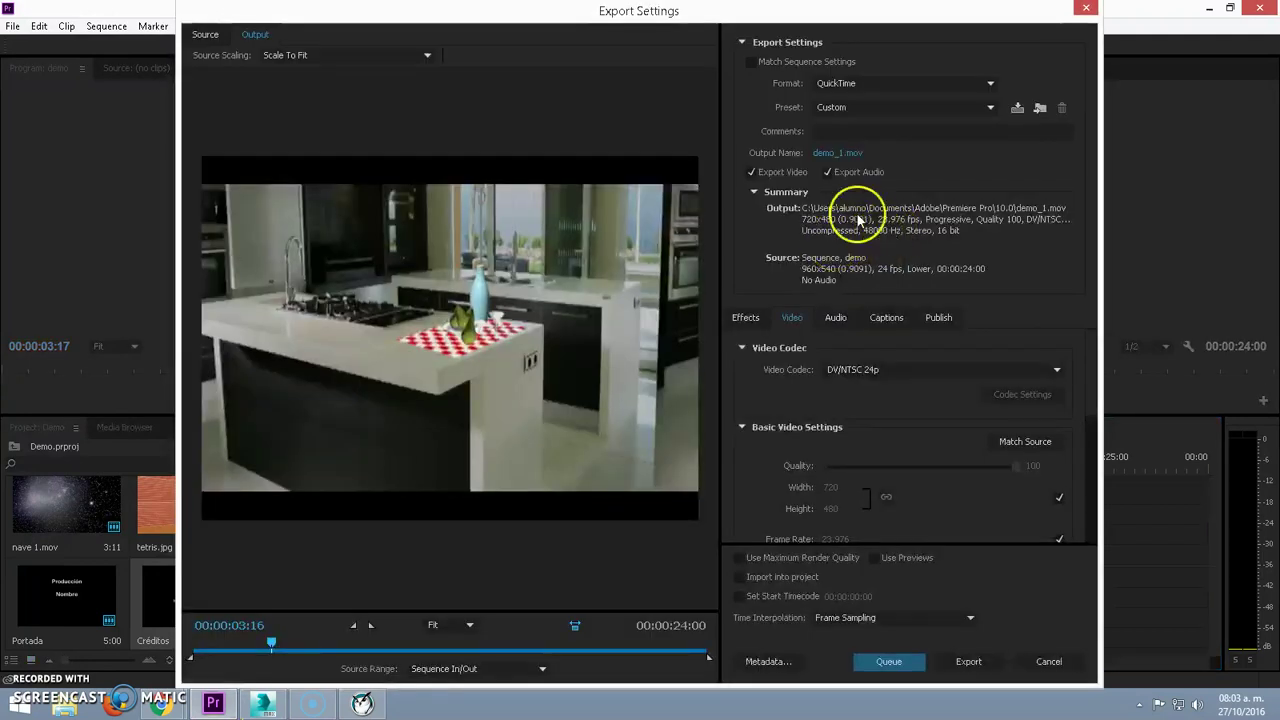
Remove the old demo.mov from the 10.0 folder via the Save As dialog, then cancel saving
{"action": "left_click", "coordinate": [845, 155]}
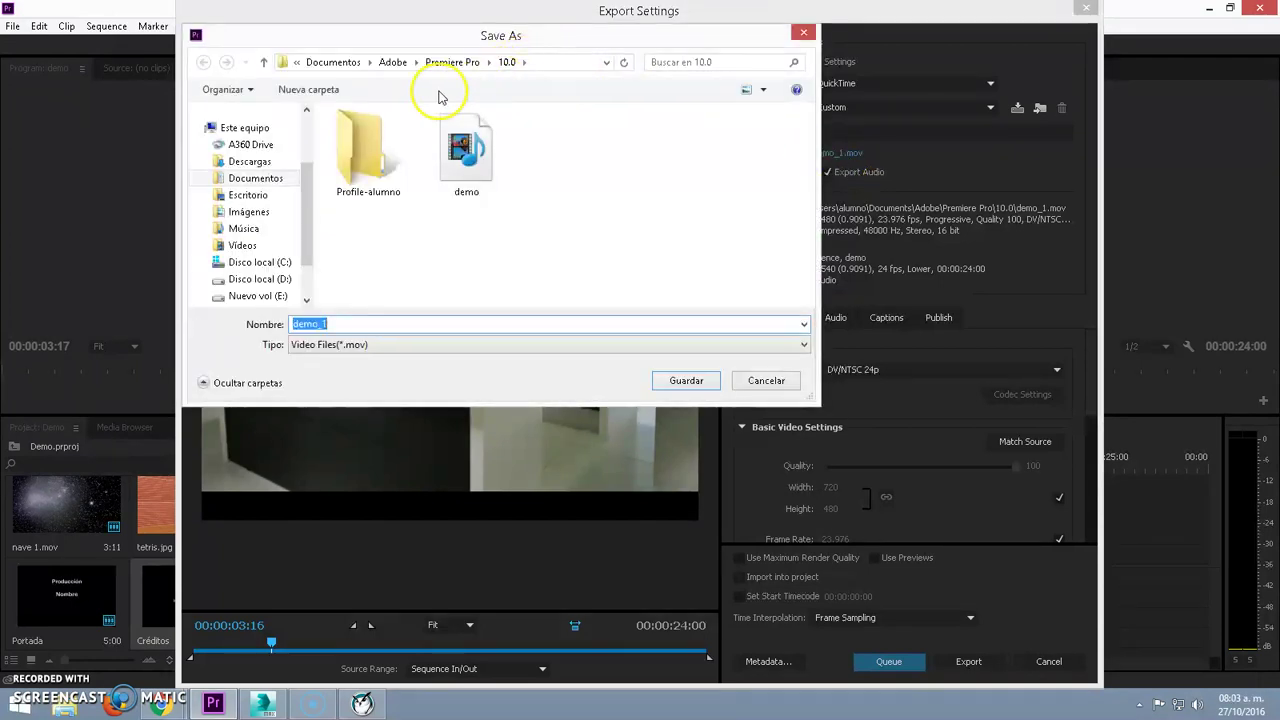
{"action": "left_click", "coordinate": [462, 160]}
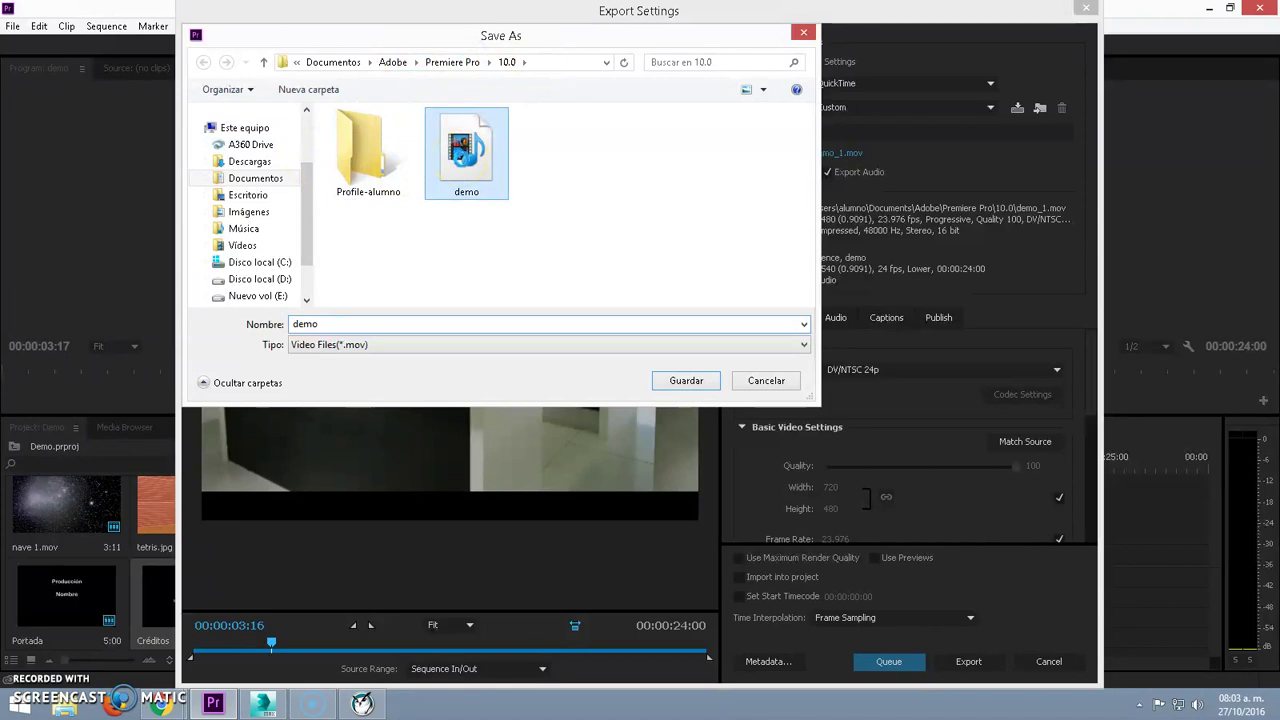
{"action": "right_click", "coordinate": [489, 165]}
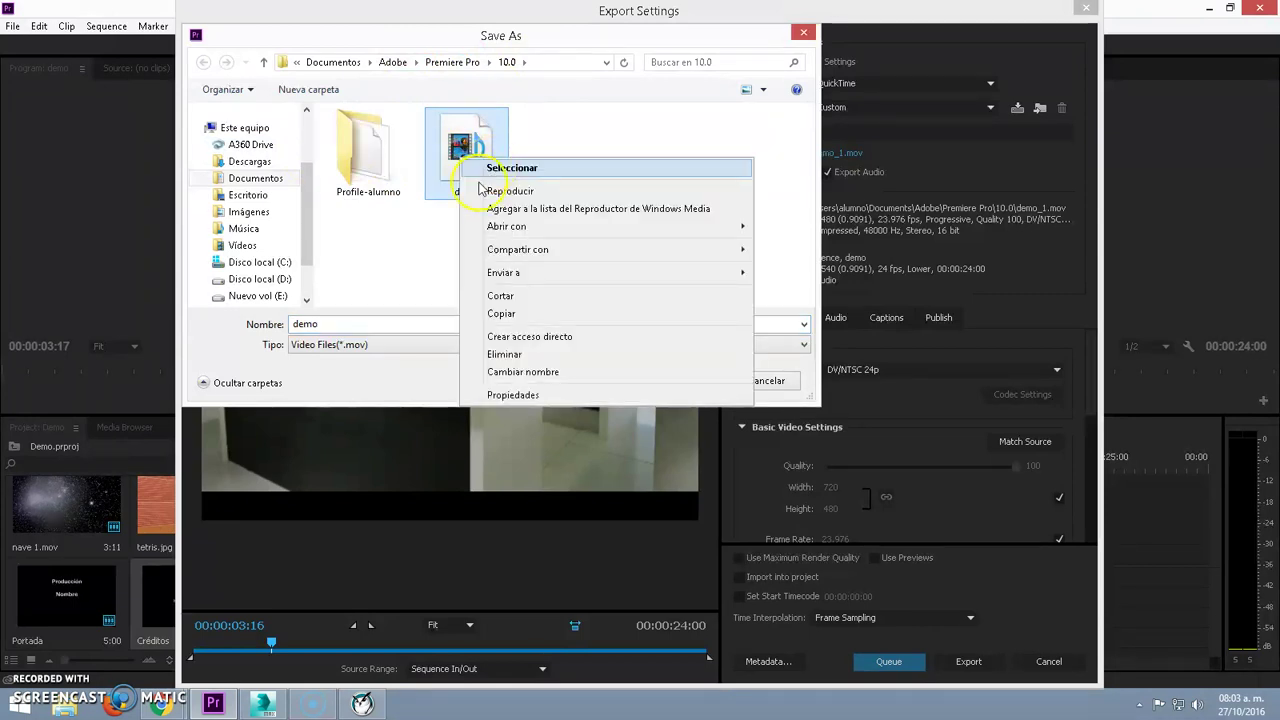
{"action": "left_click", "coordinate": [371, 243]}
{"action": "mouse_move", "coordinate": [459, 146]}
{"action": "left_mouse_down"}
{"action": "mouse_move", "coordinate": [337, 208]}
{"action": "mouse_move", "coordinate": [250, 195]}
{"action": "left_mouse_up"}
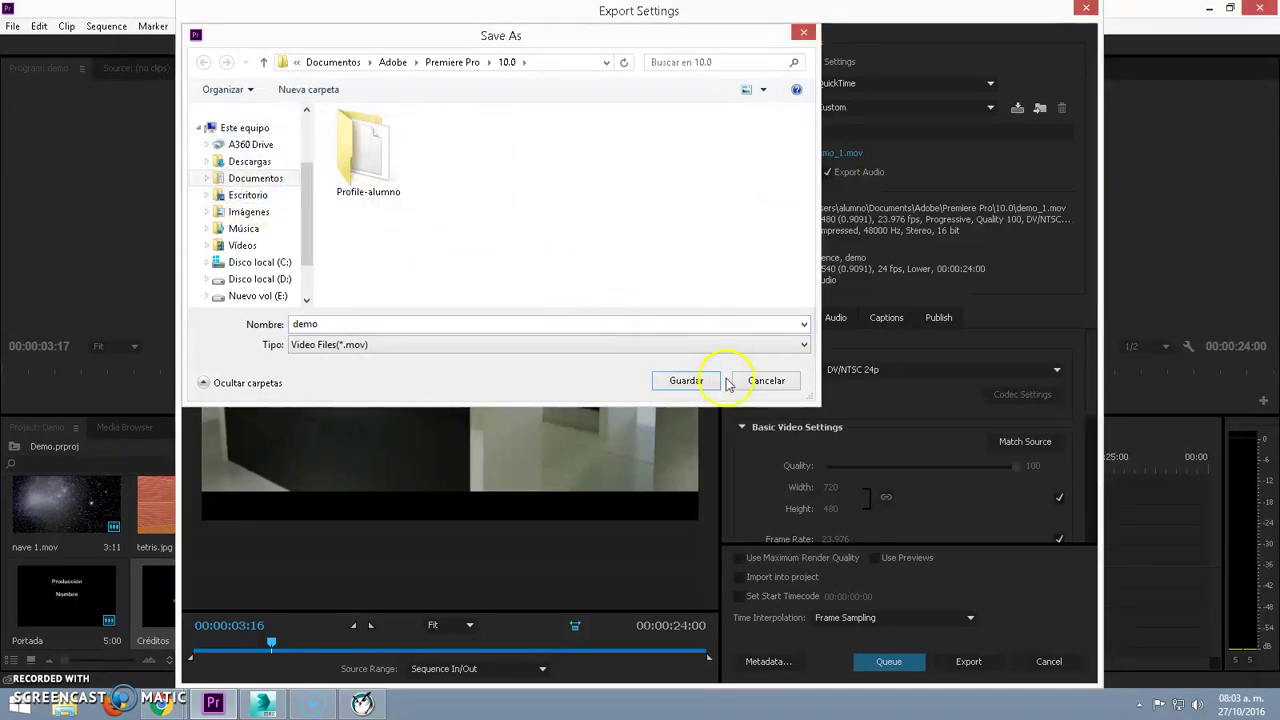
{"action": "left_click", "coordinate": [766, 381]}
{"action": "left_click", "coordinate": [1086, 8]}
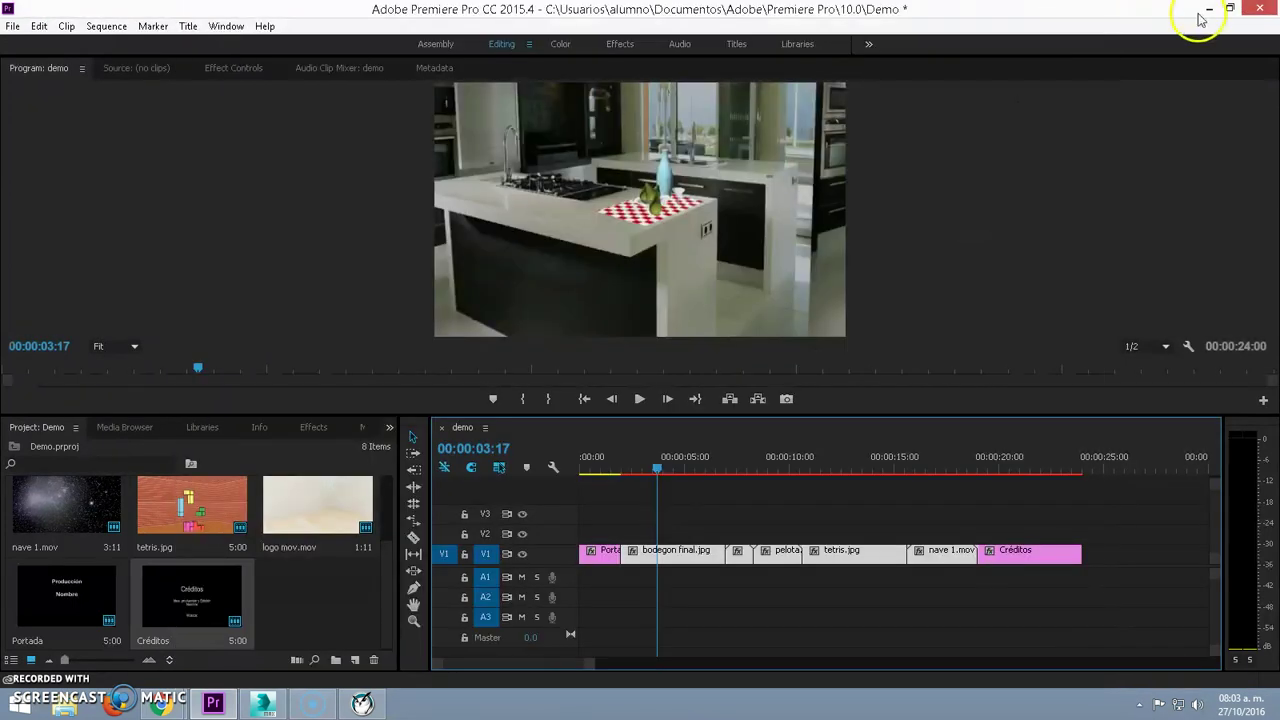
{"action": "left_click", "coordinate": [1209, 8]}
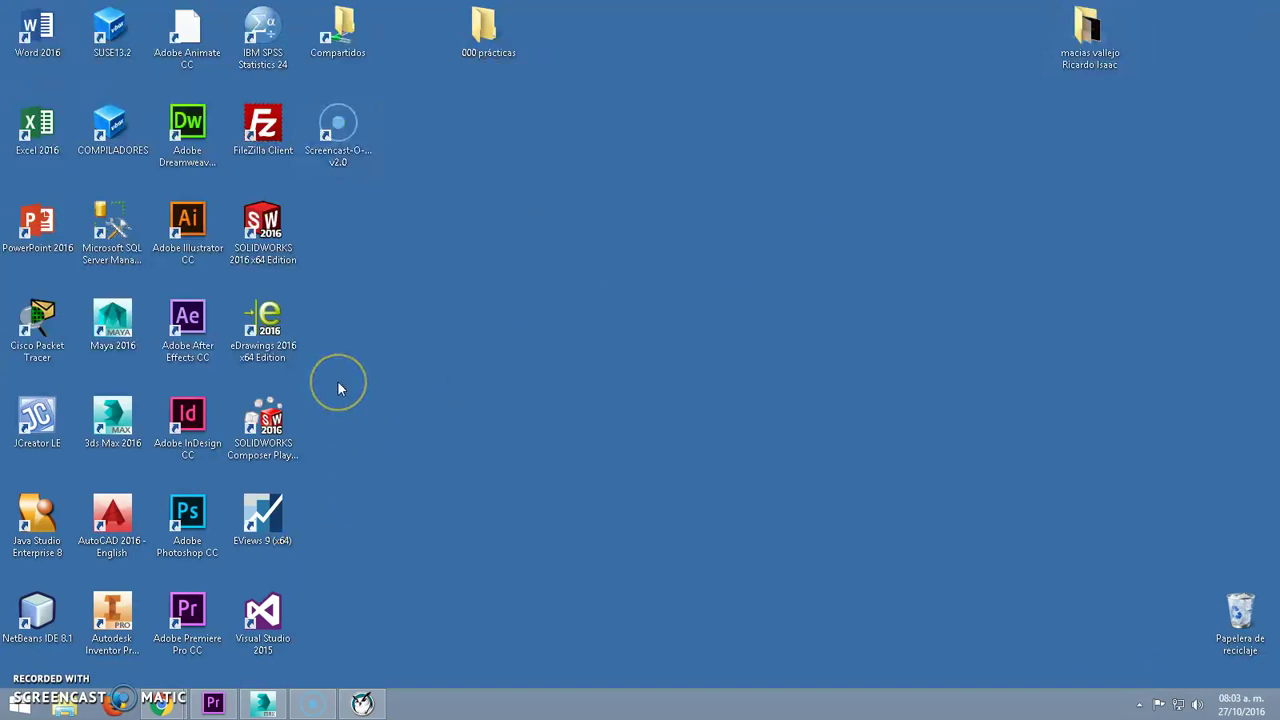
{"action": "left_click", "coordinate": [276, 296]}
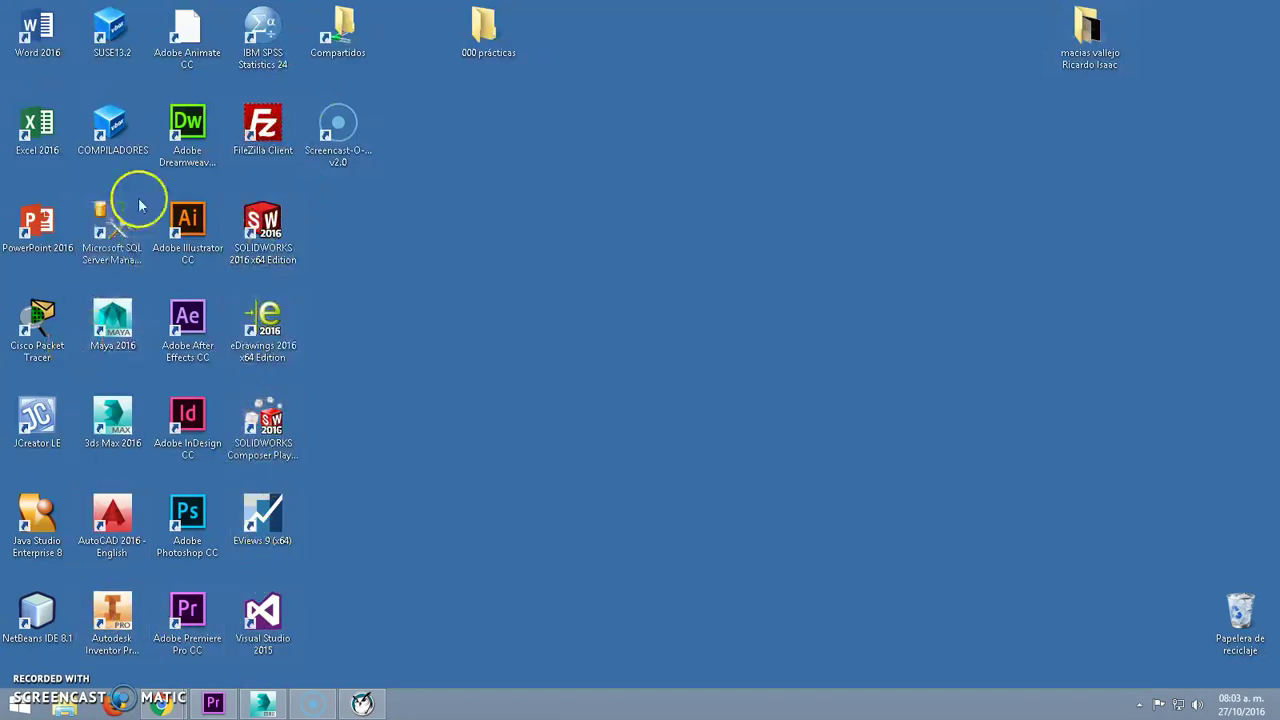
{"action": "double_click", "coordinate": [498, 46]}
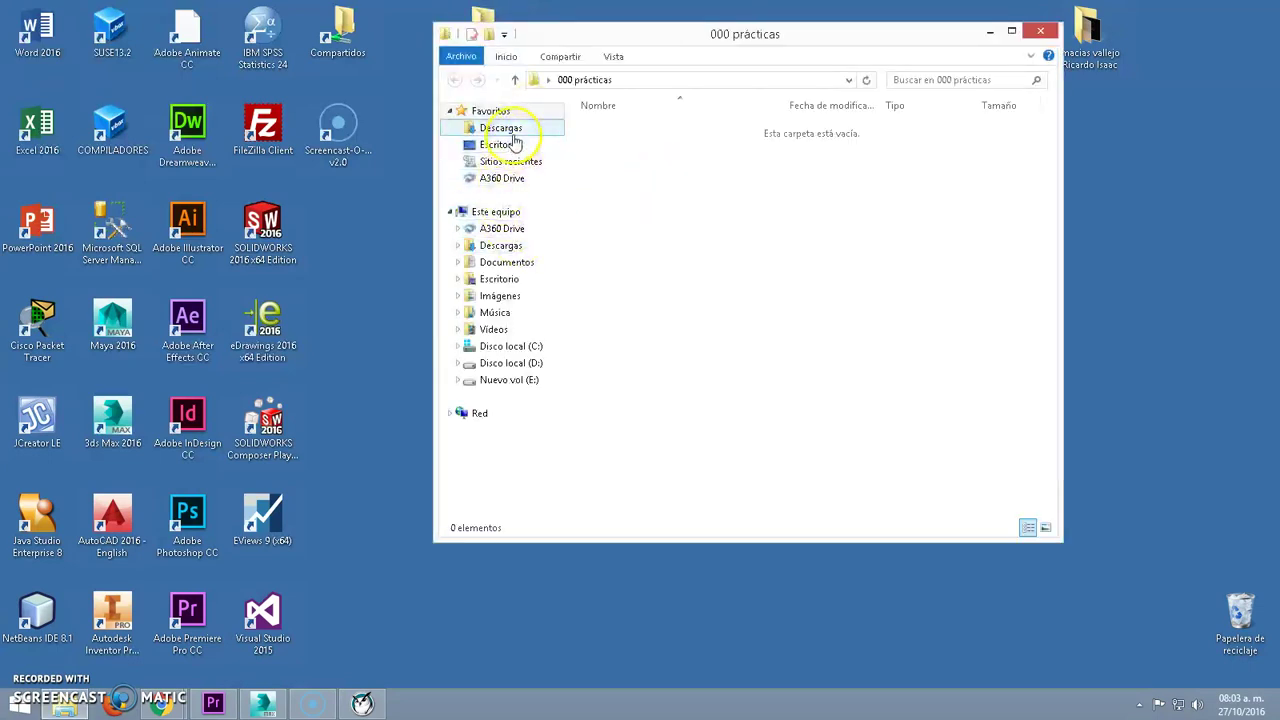
{"action": "left_click", "coordinate": [508, 263]}
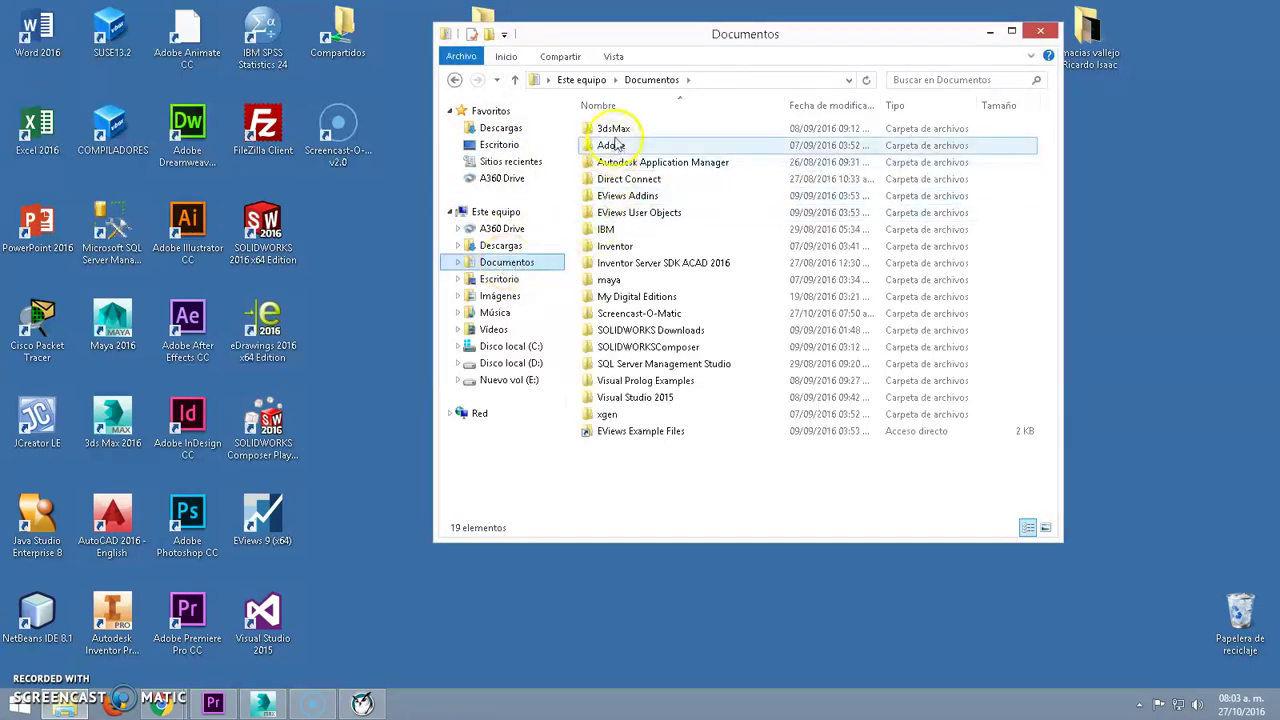
{"action": "double_click", "coordinate": [616, 146]}
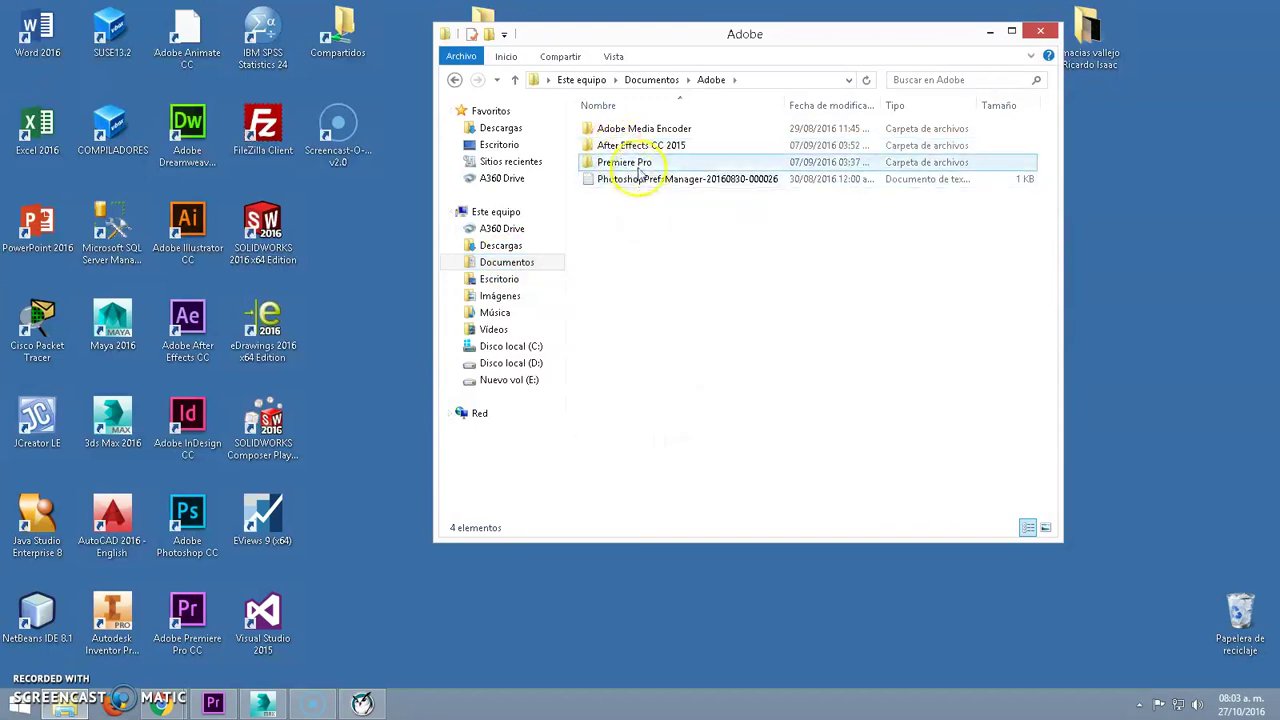
{"action": "double_click", "coordinate": [622, 162]}
{"action": "double_click", "coordinate": [600, 128]}
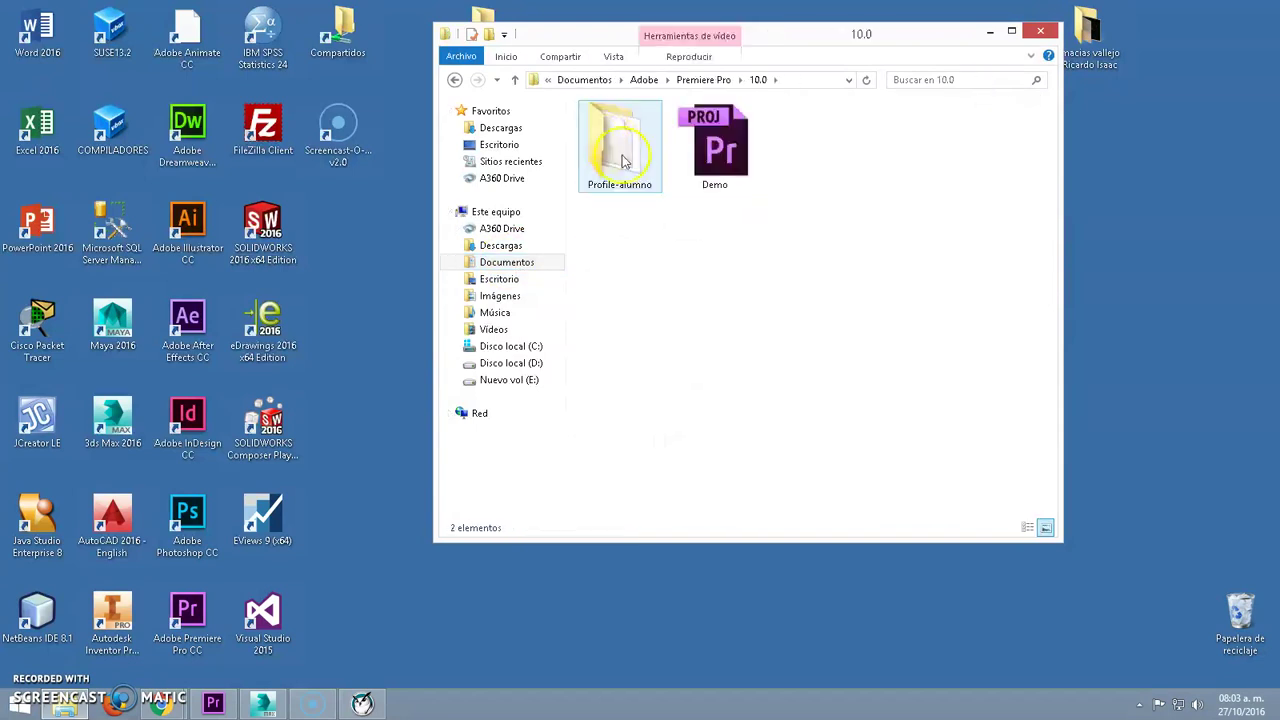
{"action": "double_click", "coordinate": [643, 165]}
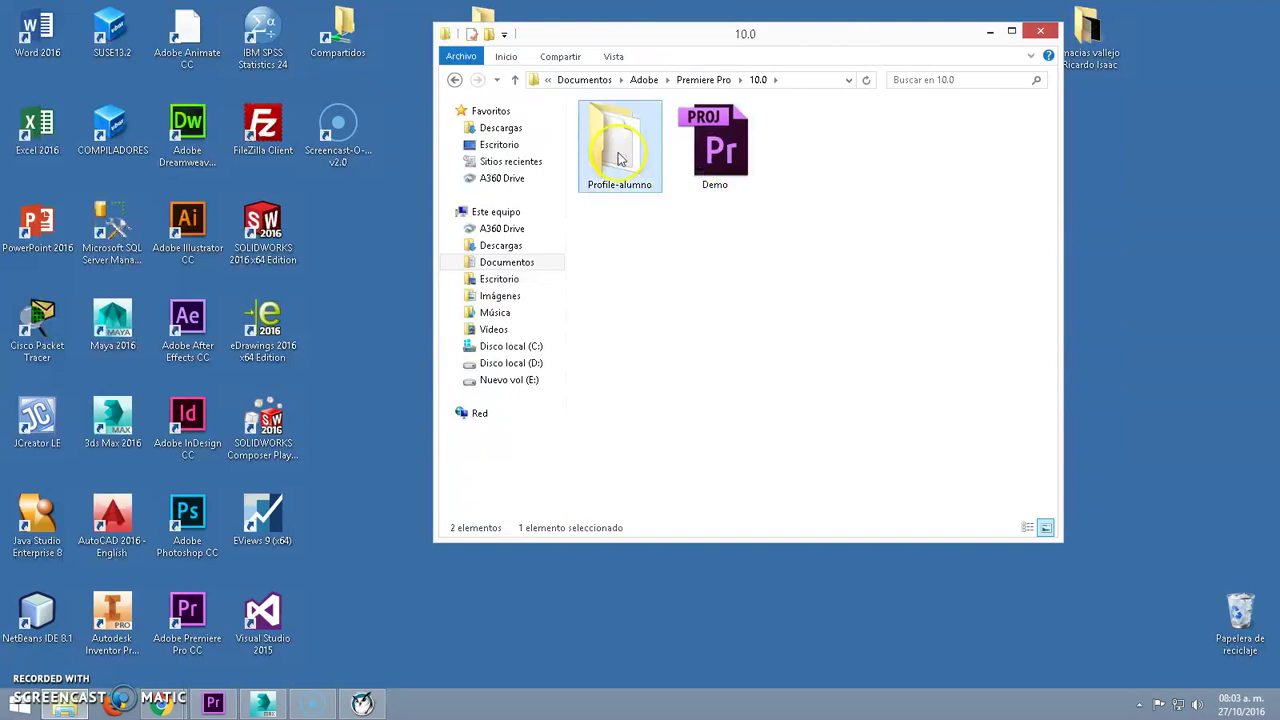
{"action": "left_click", "coordinate": [516, 80]}
{"action": "left_click", "coordinate": [700, 135]}
{"action": "left_click", "coordinate": [707, 144]}
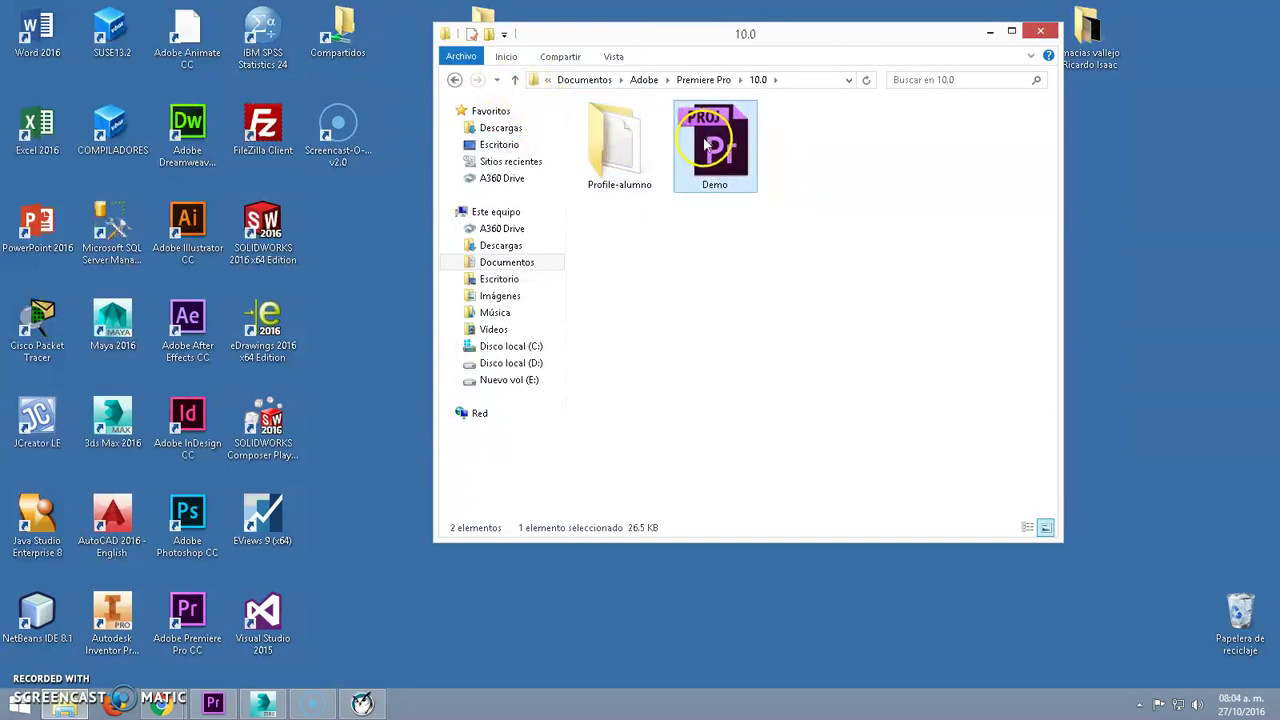
{"action": "left_click", "coordinate": [213, 703]}
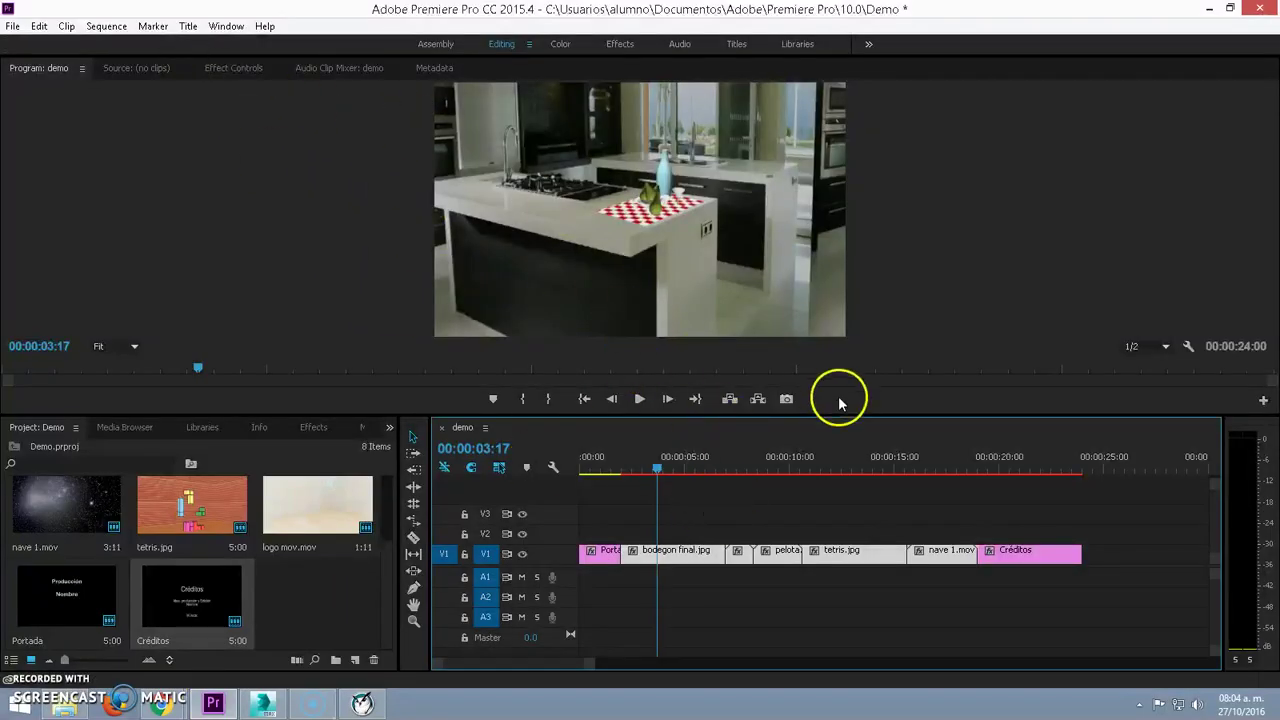
Try saving the export to Escritorio as demo, decline replacing demo.mov, and close Export Settings
{"action": "key", "text": "ctrl+m"}
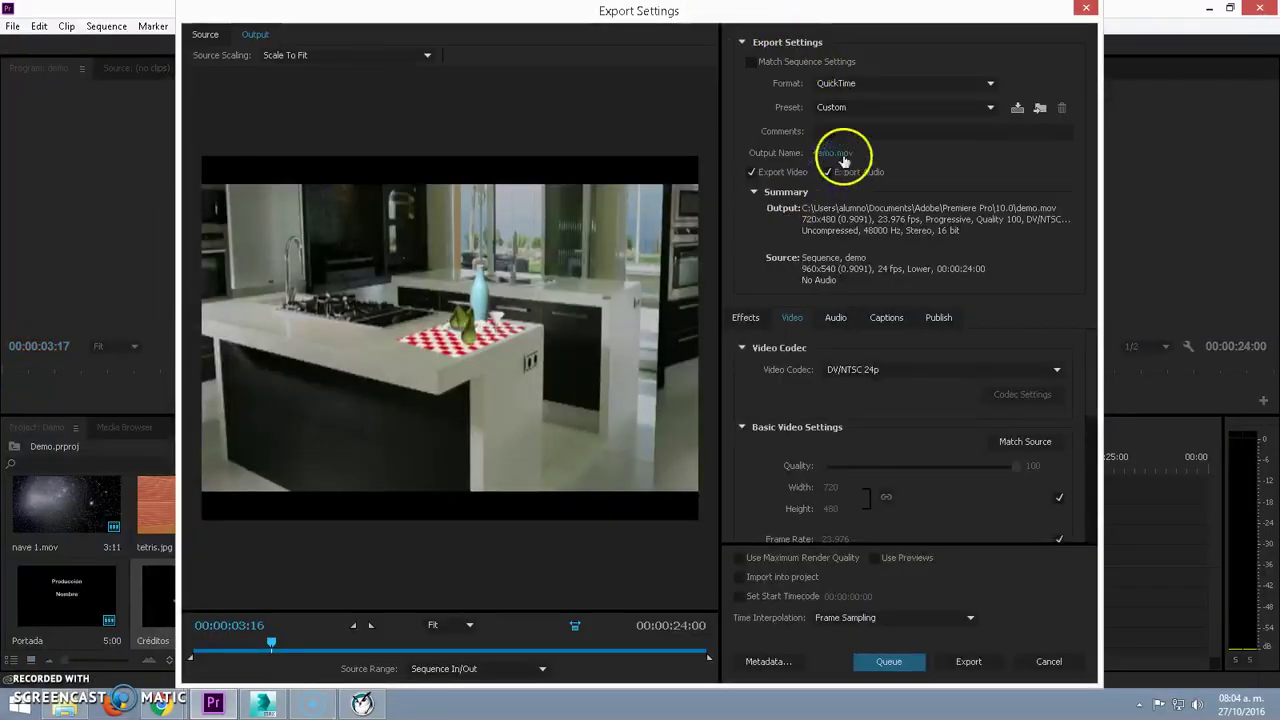
{"action": "left_click", "coordinate": [840, 154]}
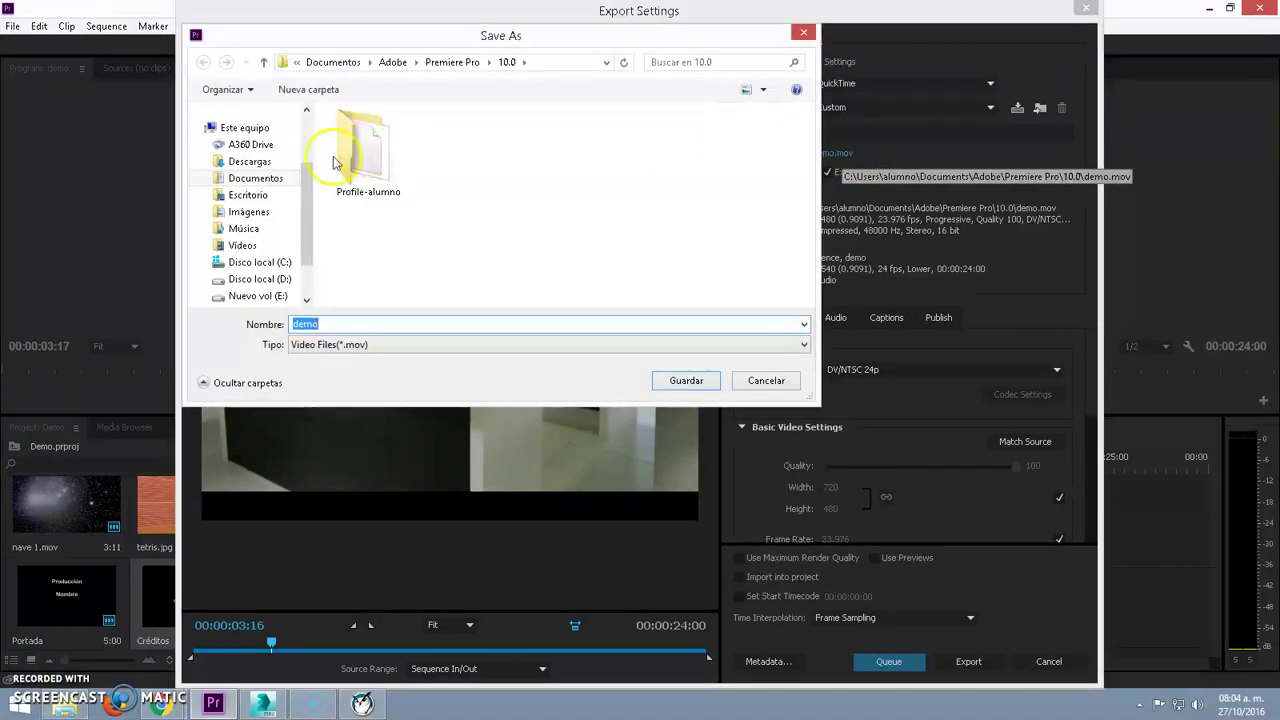
{"action": "left_click", "coordinate": [250, 195]}
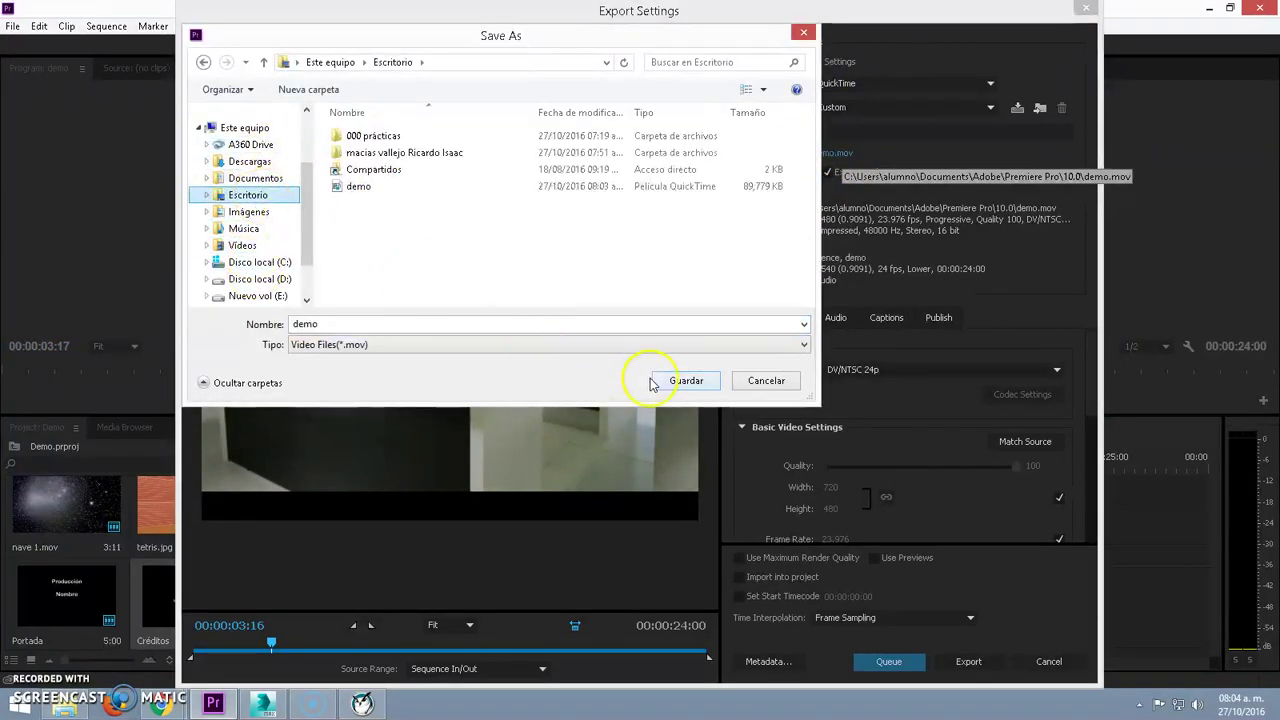
{"action": "left_click", "coordinate": [687, 382]}
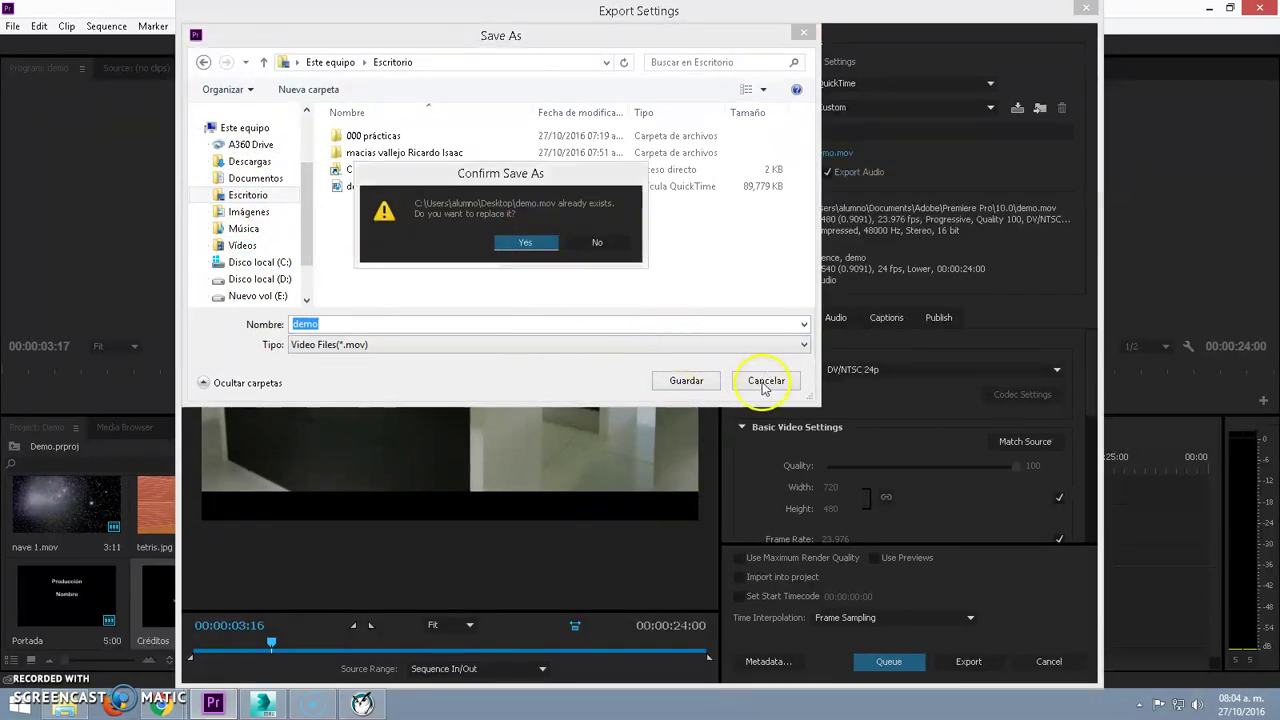
{"action": "left_click", "coordinate": [600, 244]}
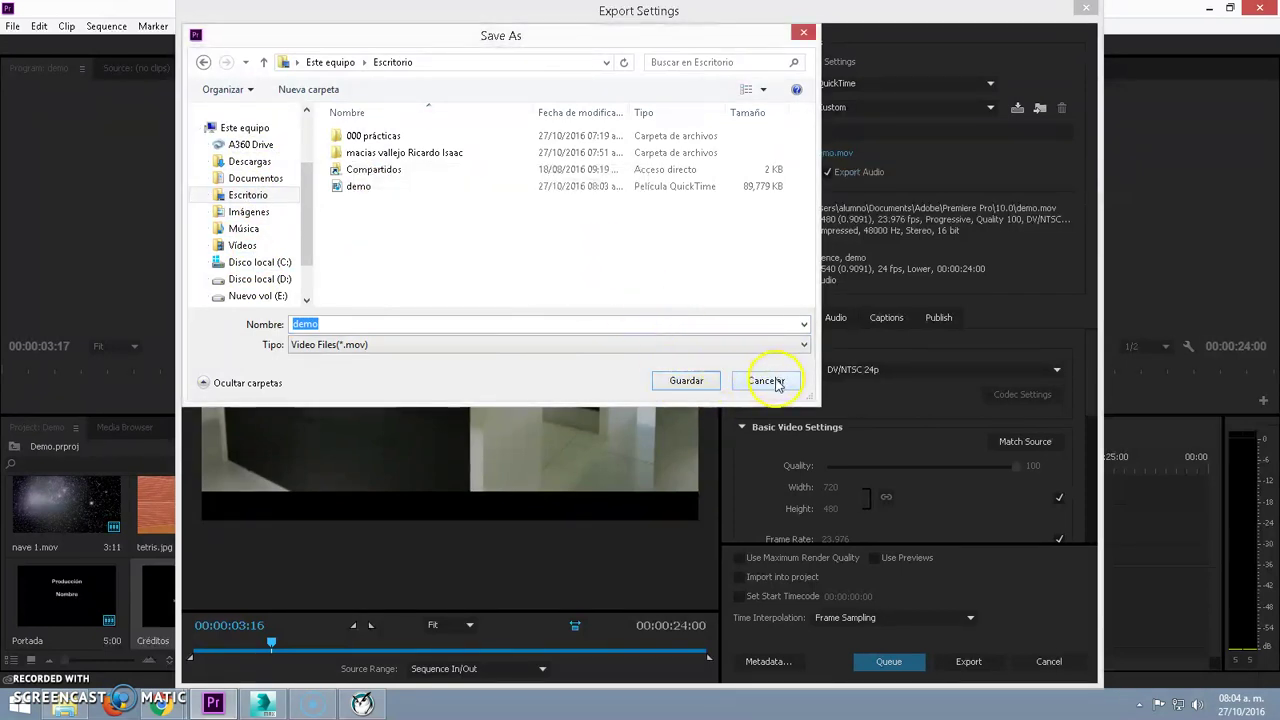
{"action": "left_click", "coordinate": [766, 381]}
{"action": "left_click", "coordinate": [1085, 8]}
Minimize Premiere and move the 10.0 folder window to the lower right
{"action": "left_click", "coordinate": [1210, 10]}
{"action": "left_click", "coordinate": [340, 28]}
{"action": "left_click_drag", "start_coordinate": [737, 29], "coordinate": [919, 273]}
Drag the 10.0 folder window to the left edge of the screen and bring Premiere back
{"action": "left_click", "coordinate": [476, 52]}
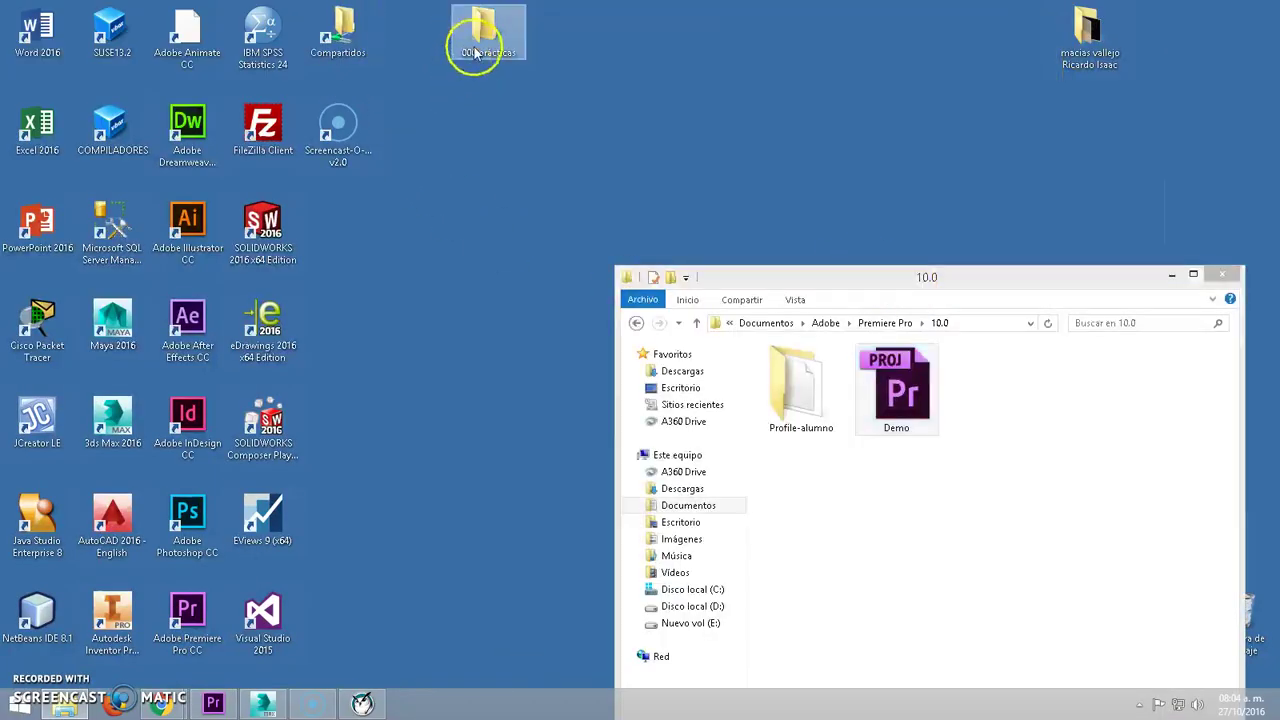
{"action": "left_click", "coordinate": [437, 128]}
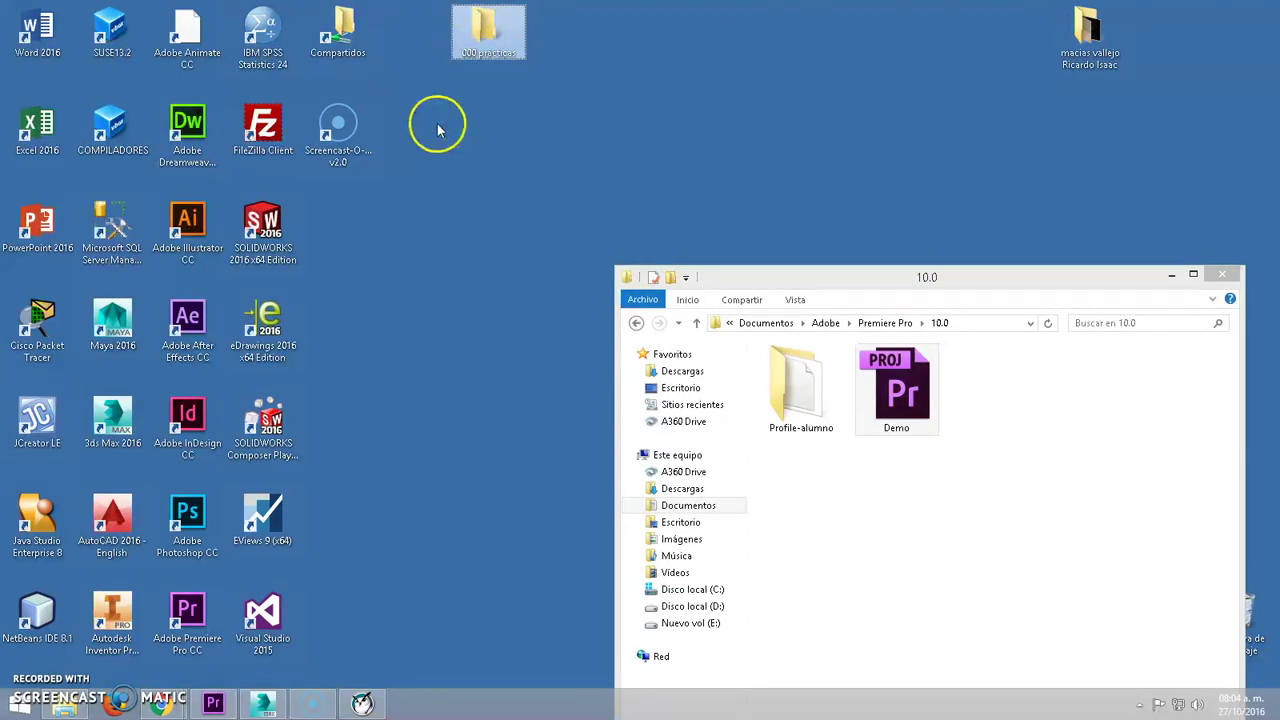
{"action": "left_click_drag", "start_coordinate": [971, 277], "coordinate": [971, 81]}
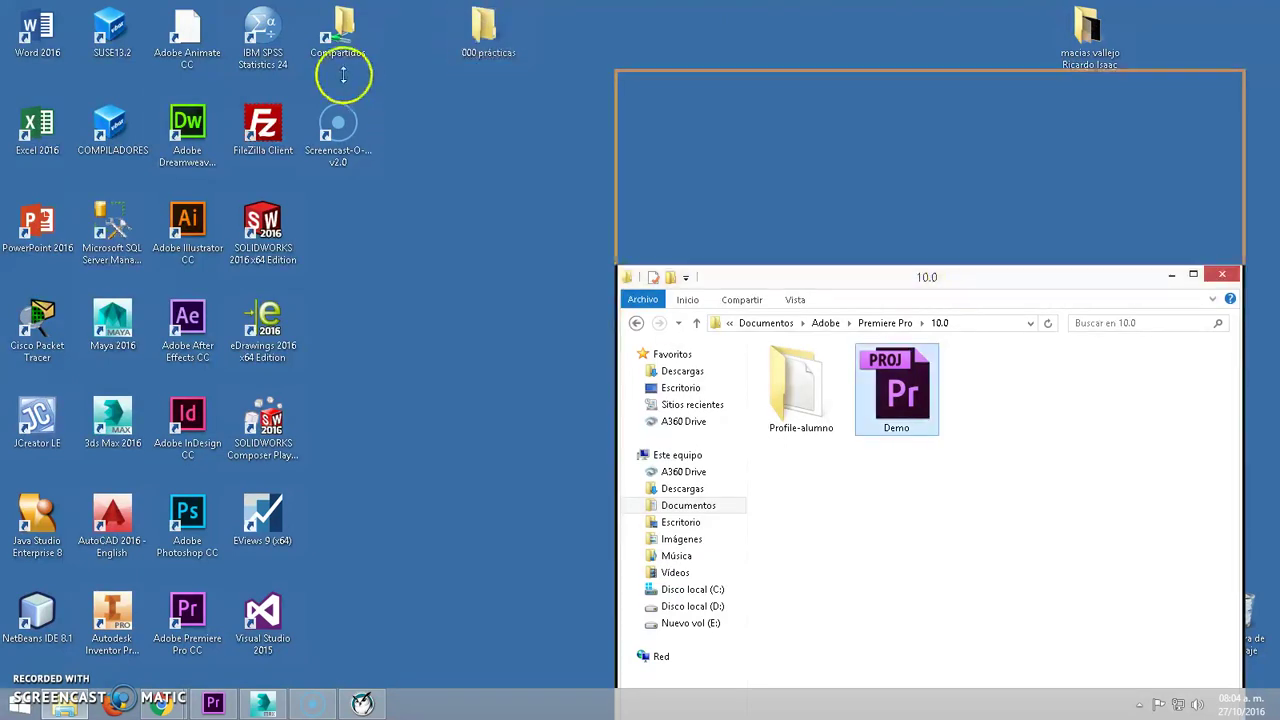
{"action": "left_click_drag", "start_coordinate": [894, 100], "coordinate": [281, 136]}
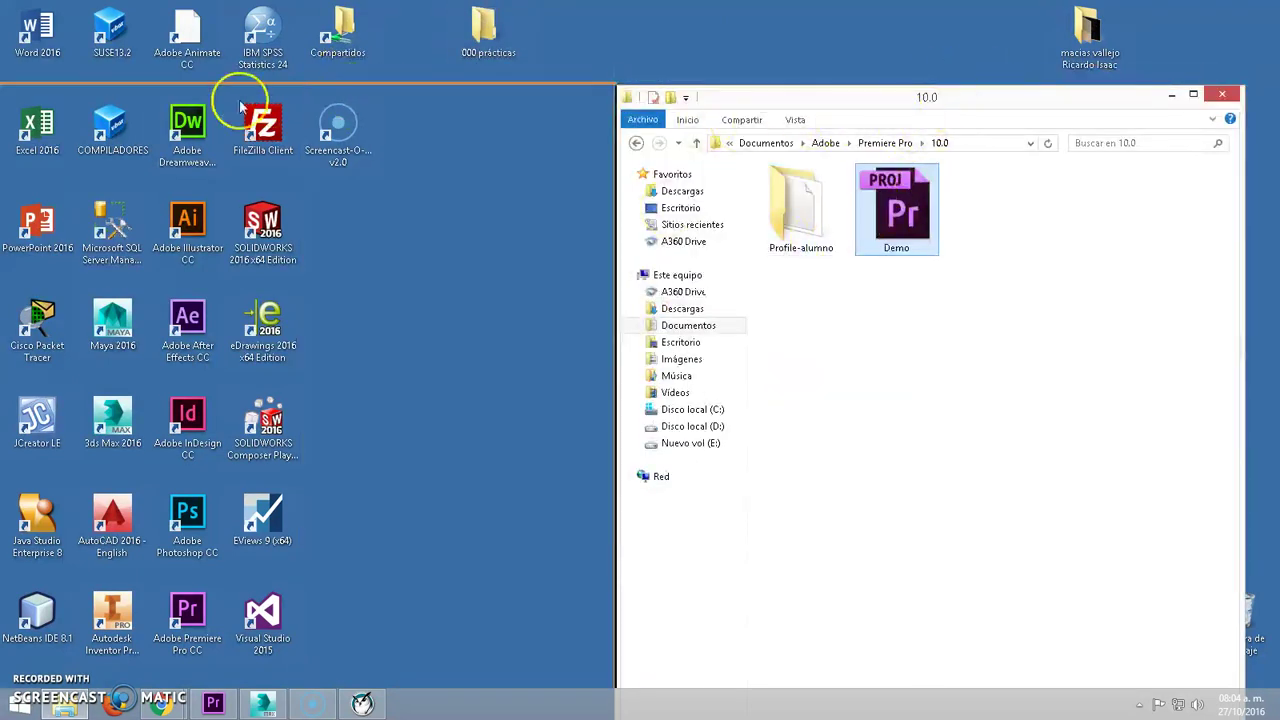
{"action": "left_click", "coordinate": [213, 701]}
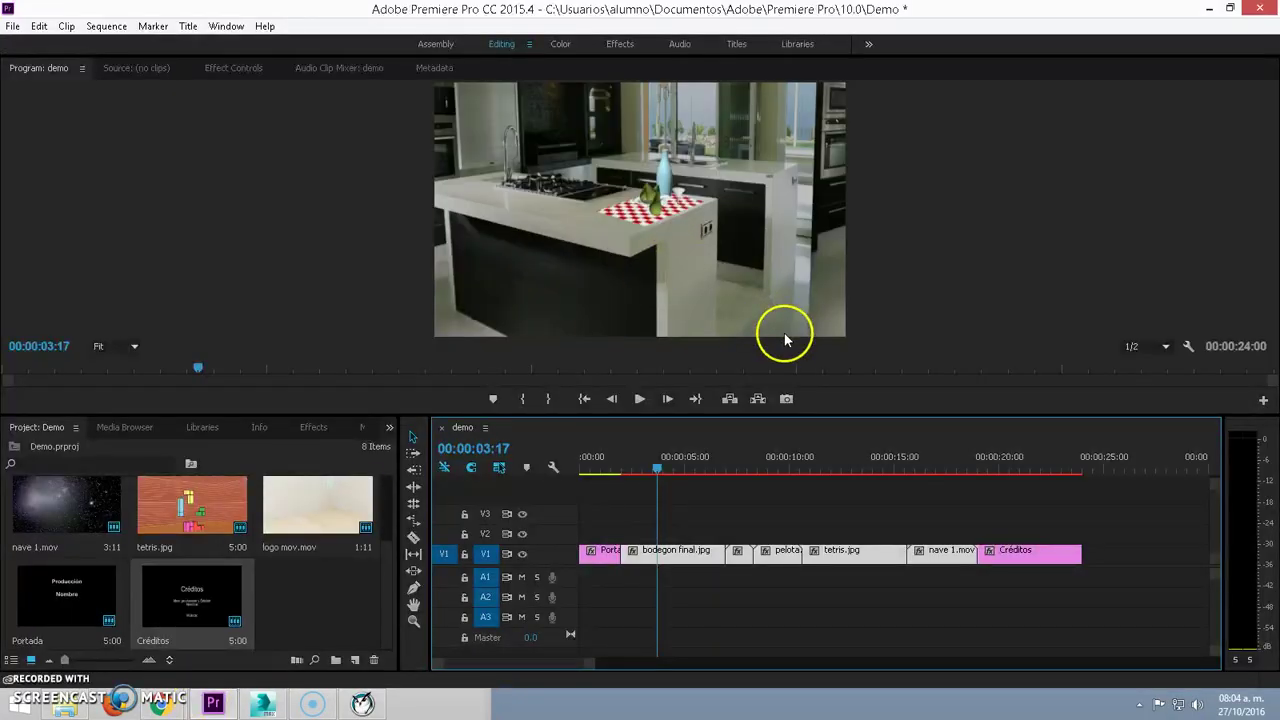
Export the sequence as QuickTime demo.mov into the 10.0 folder and bring back the folder window
{"action": "key", "text": "ctrl+m"}
{"action": "left_click", "coordinate": [831, 155]}
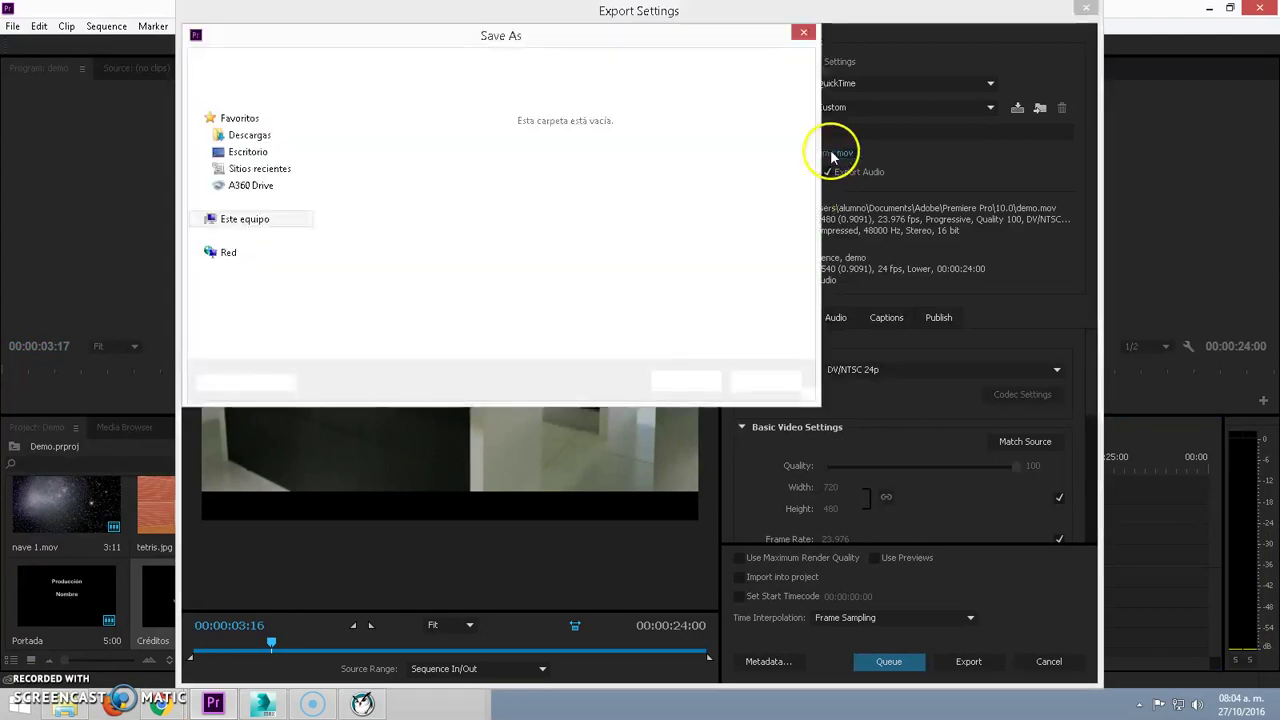
{"action": "left_click", "coordinate": [700, 380]}
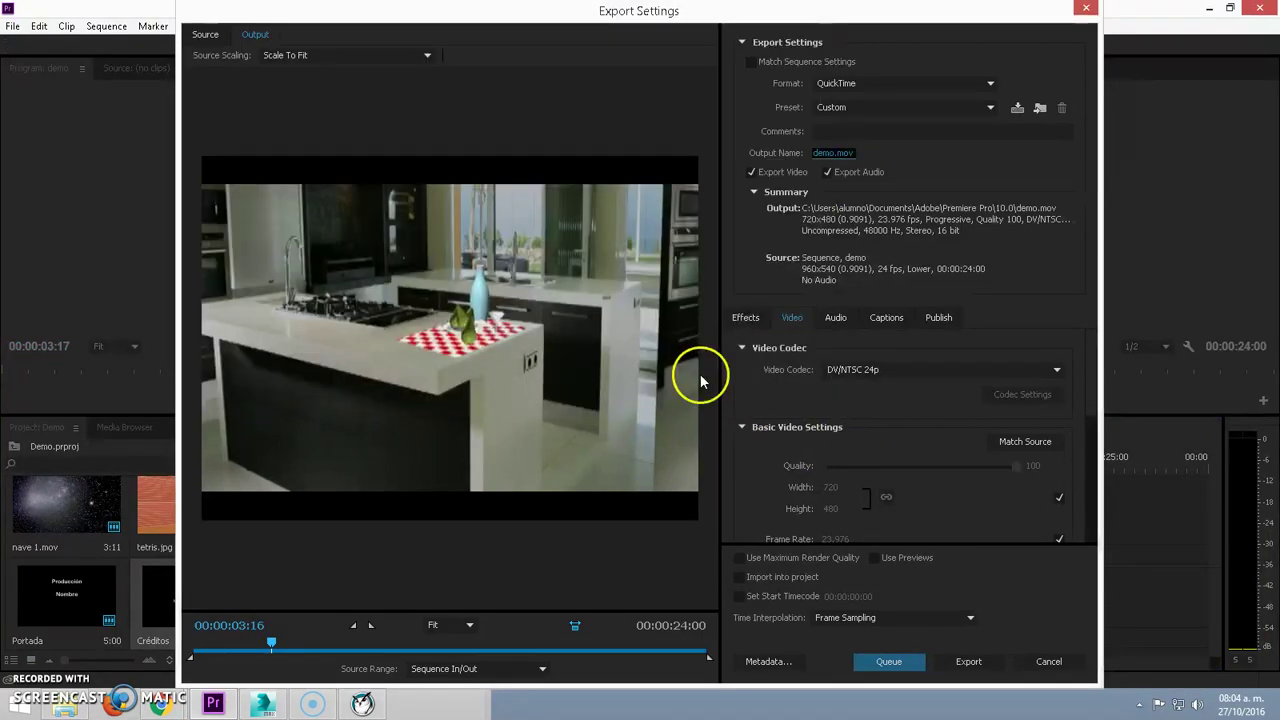
{"action": "left_click", "coordinate": [969, 663]}
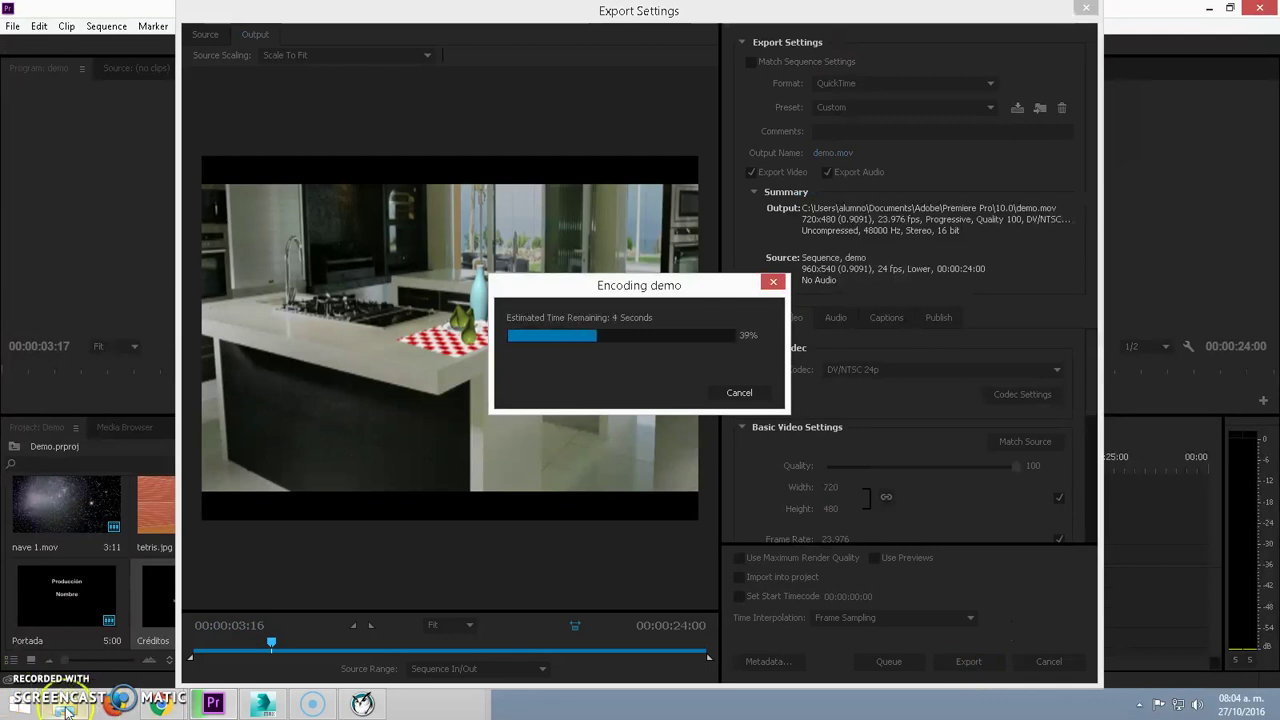
{"action": "mouse_move", "coordinate": [65, 711]}
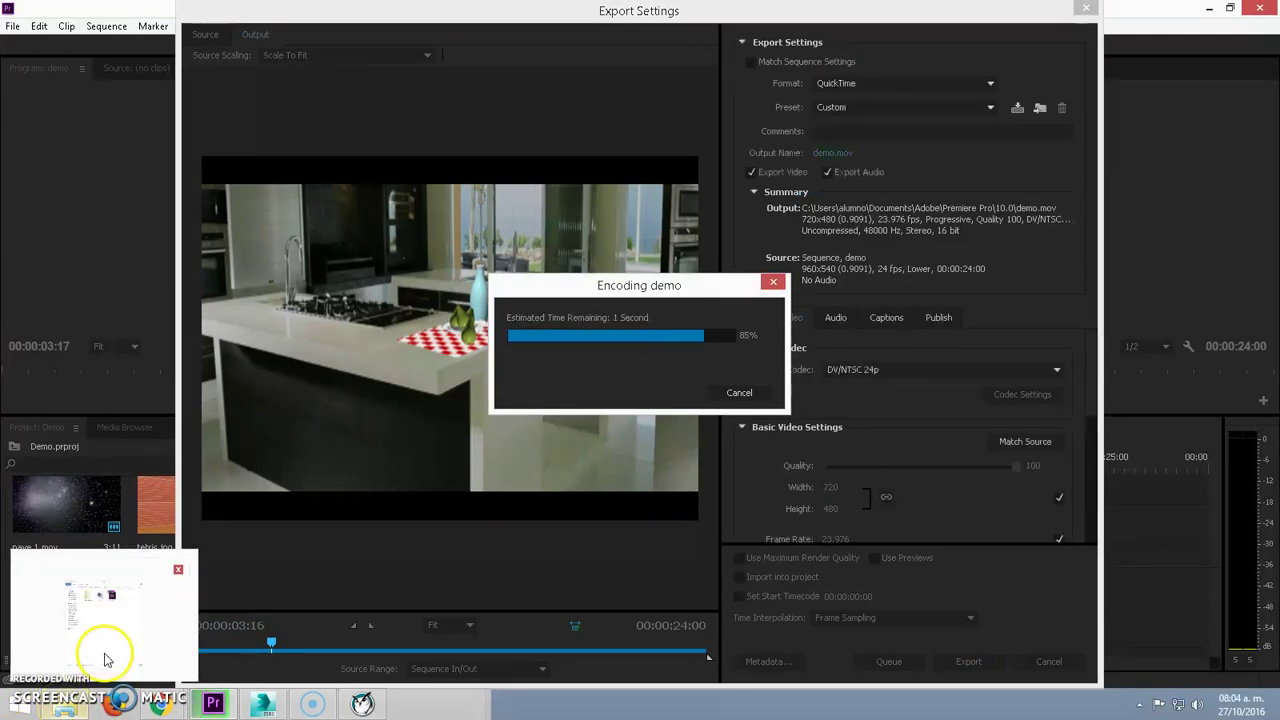
{"action": "left_click", "coordinate": [100, 630]}
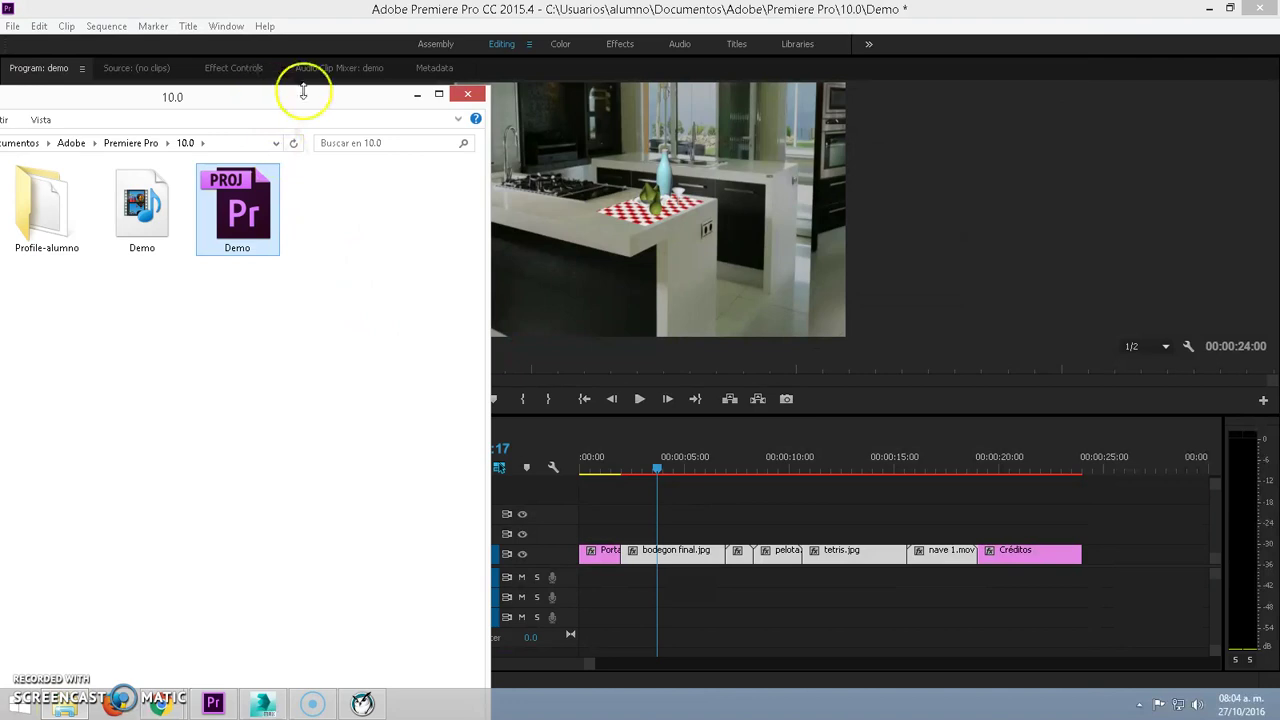
Check the exported Demo video's properties, an 87.6 MB QuickTime file
{"action": "right_click", "coordinate": [127, 205]}
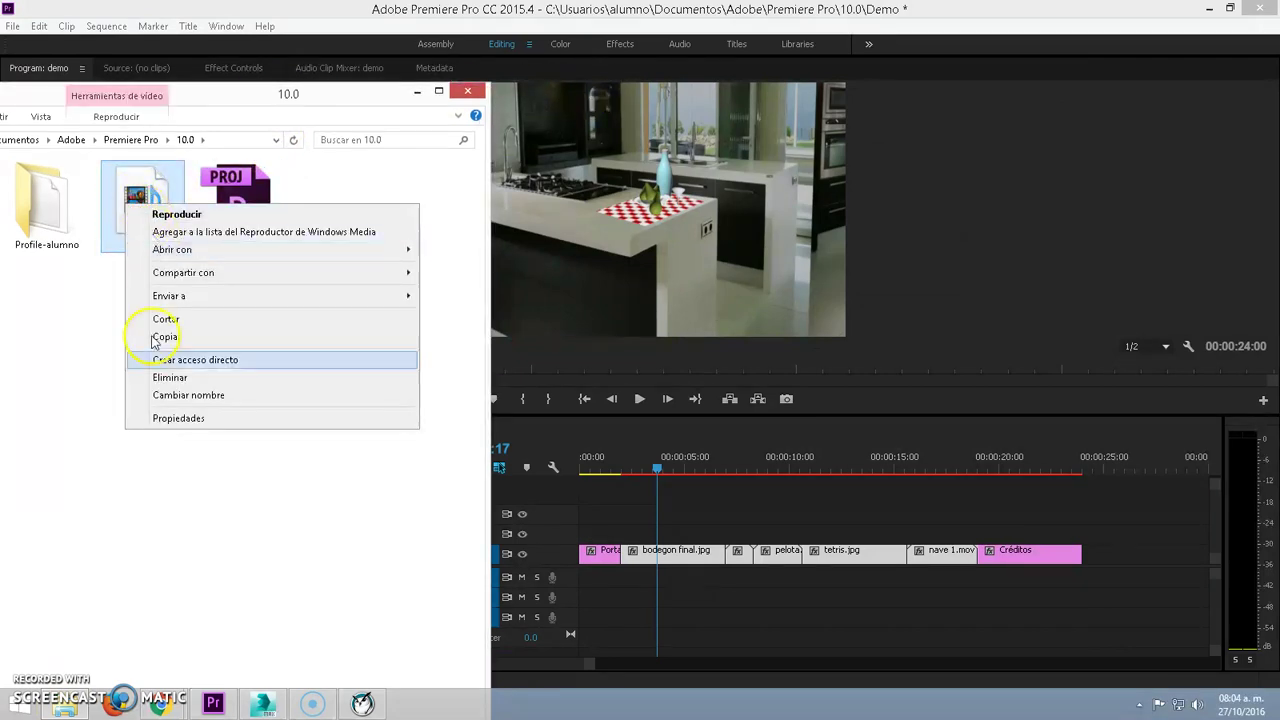
{"action": "left_click", "coordinate": [166, 418]}
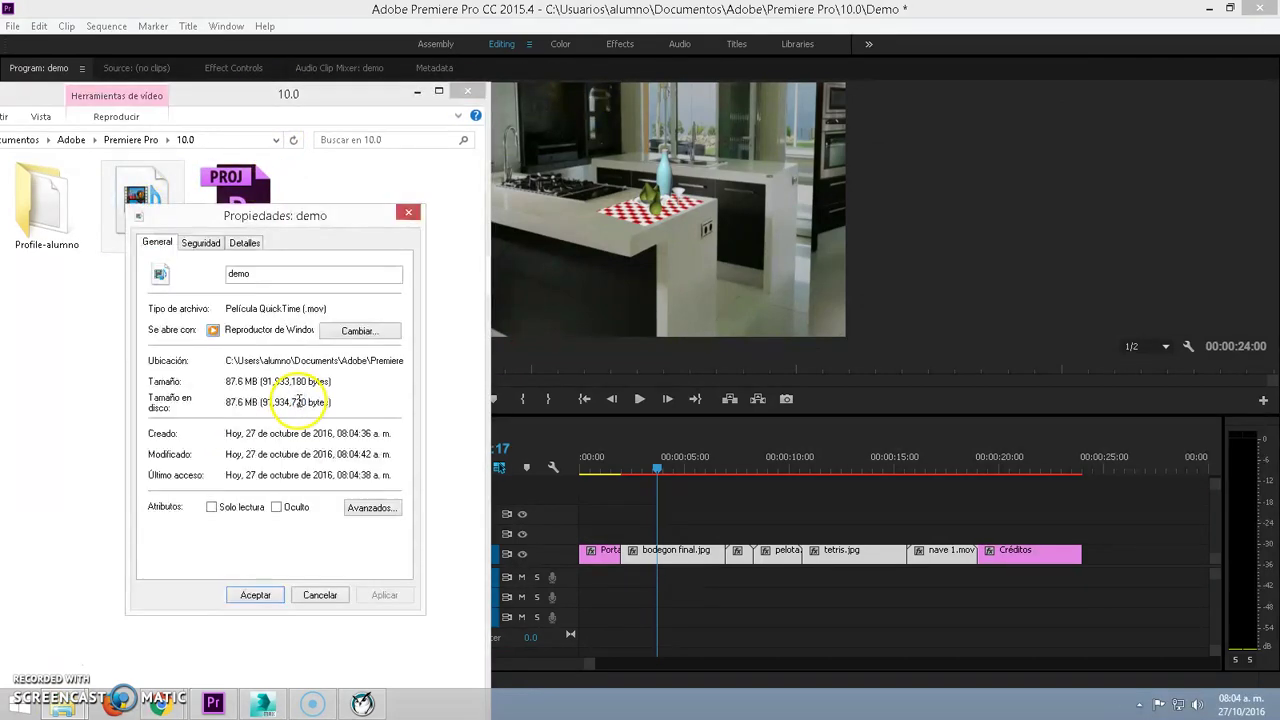
{"action": "left_click", "coordinate": [265, 594]}
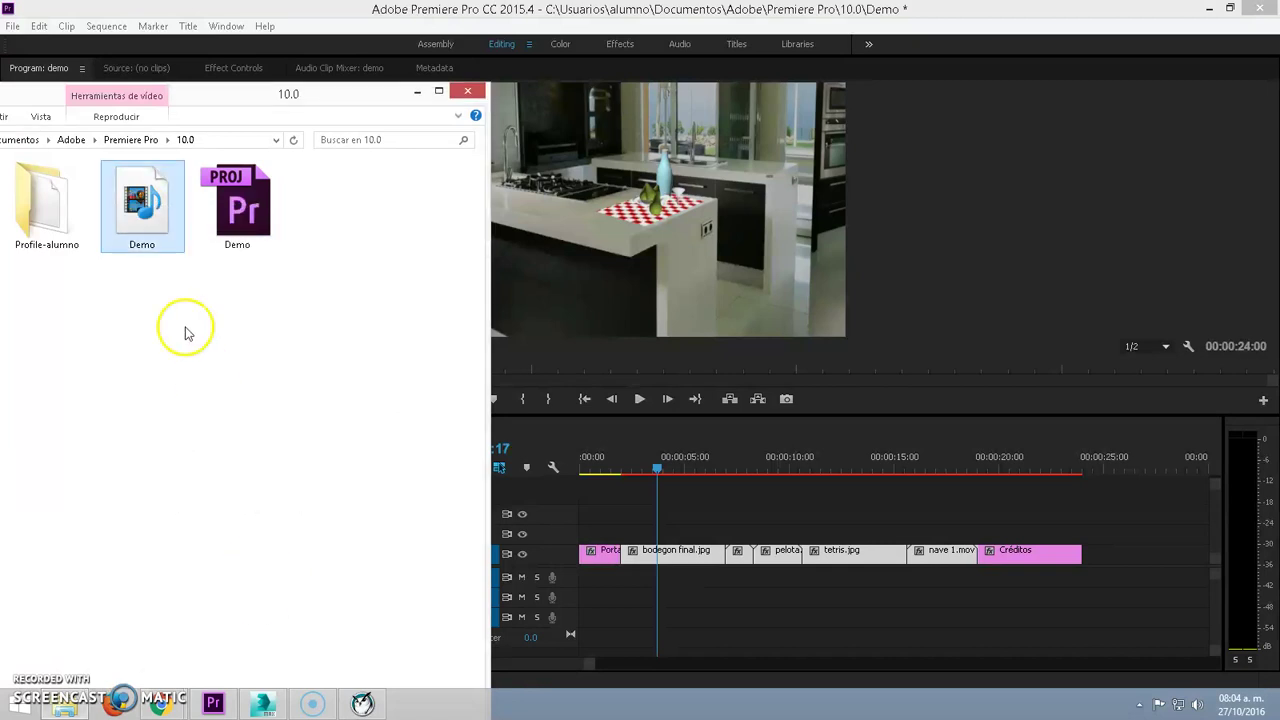
Look at the Open With programs for Demo, then move and minimize the 10.0 folder window
{"action": "right_click", "coordinate": [145, 213]}
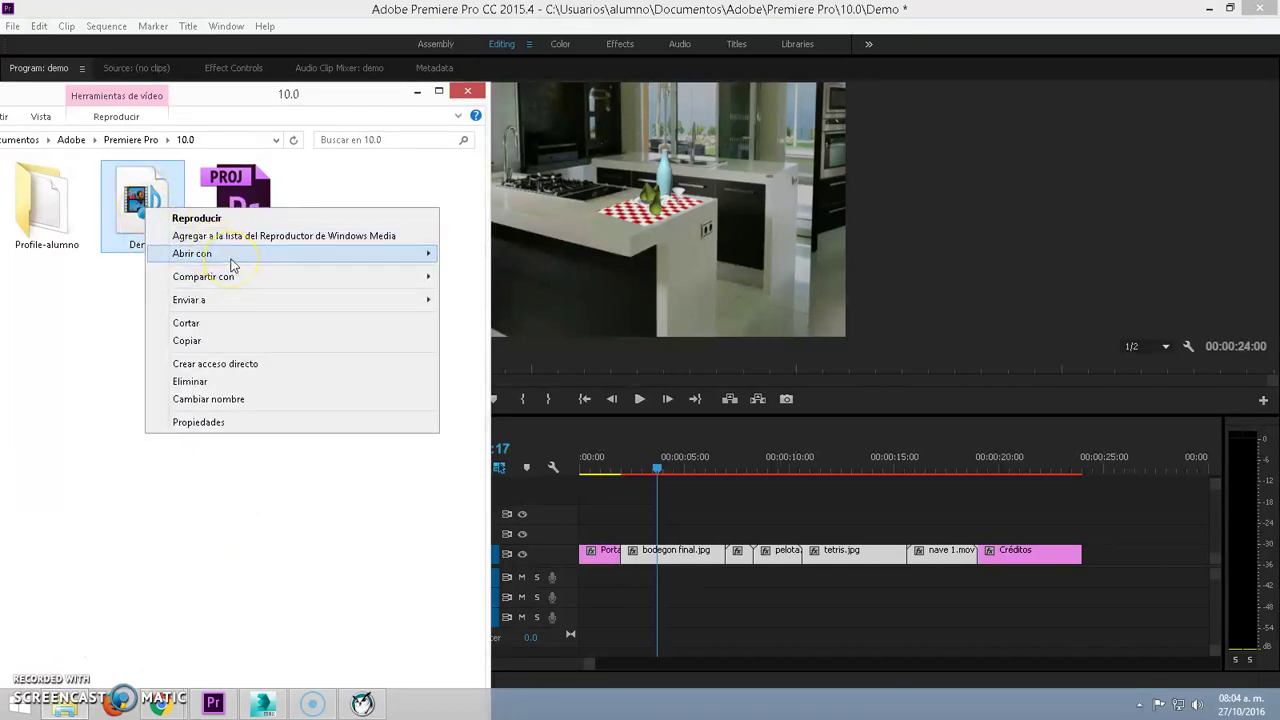
{"action": "mouse_move", "coordinate": [408, 253]}
{"action": "left_click", "coordinate": [502, 276]}
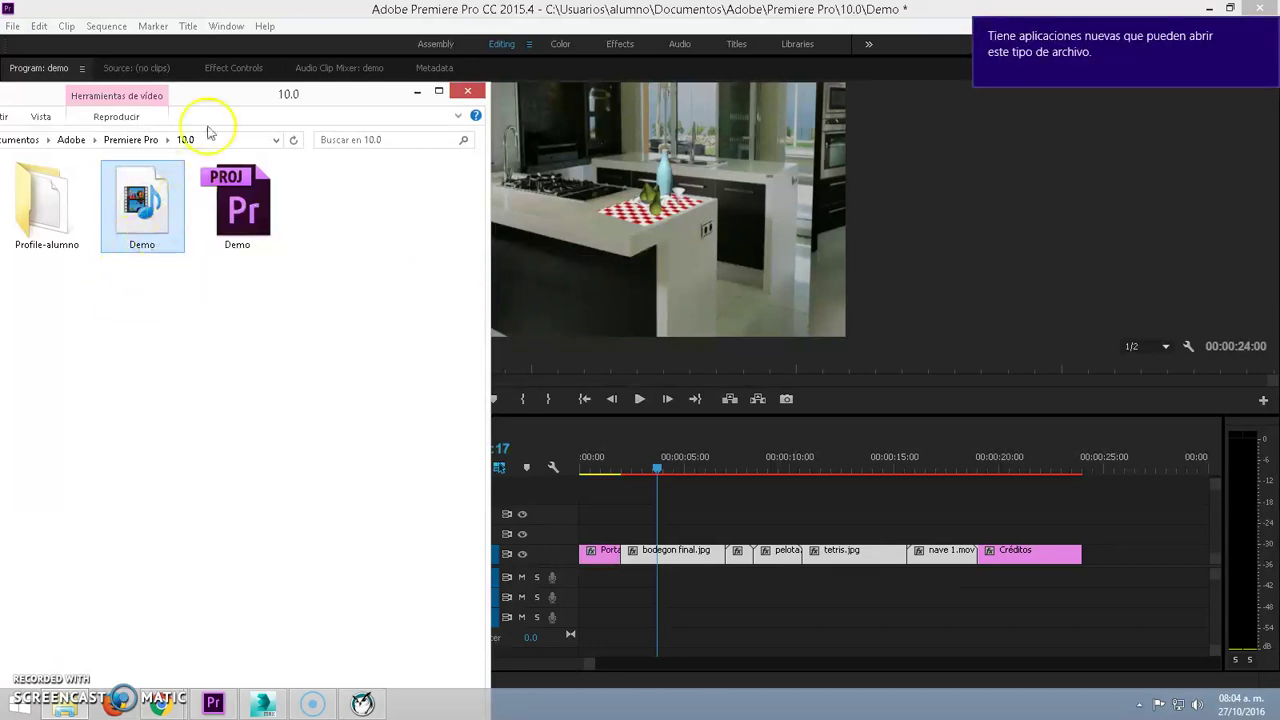
{"action": "left_click_drag", "start_coordinate": [351, 94], "coordinate": [629, 80]}
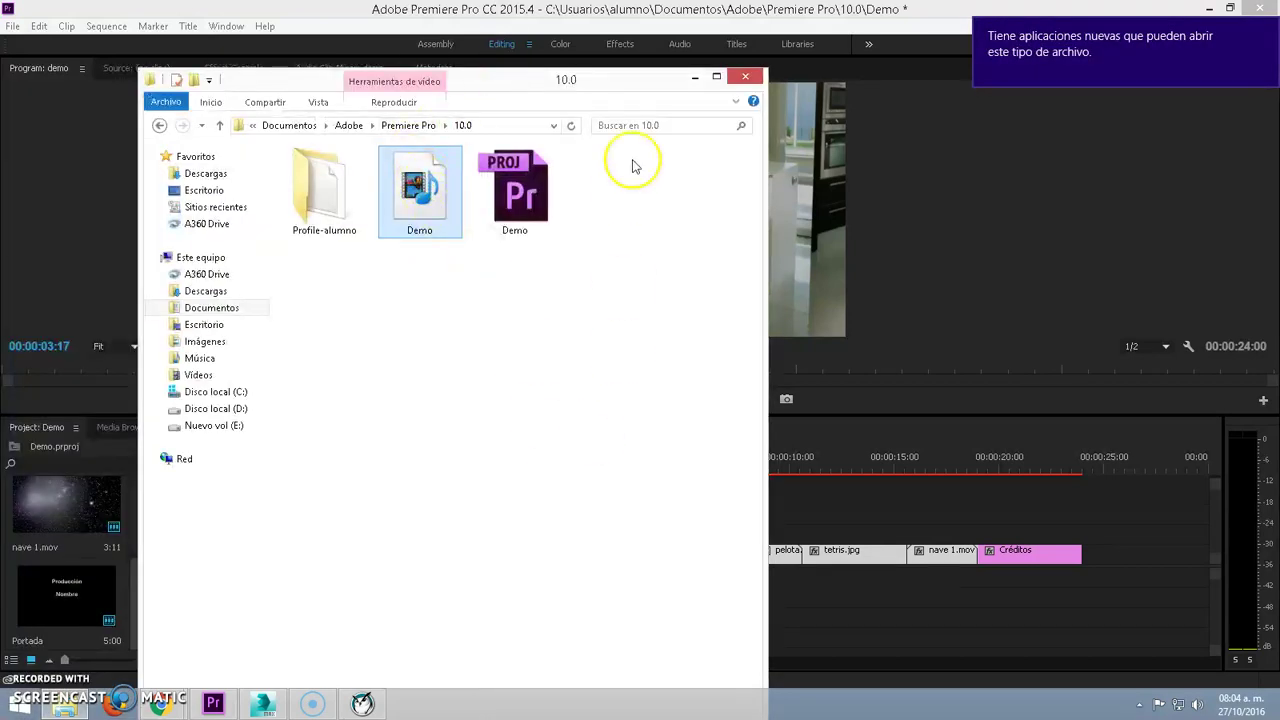
{"action": "left_click", "coordinate": [695, 78]}
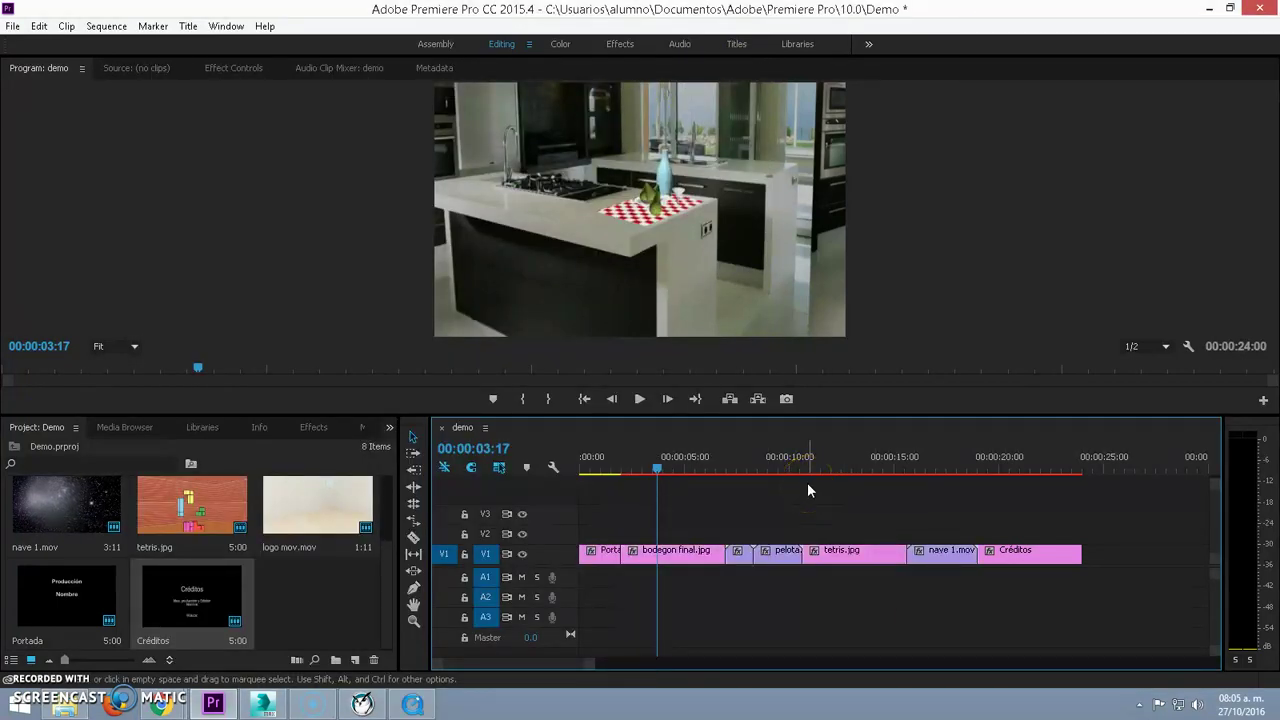
Set the export to AVI, NTSC DV Widescreen 24p preset, with the Microsoft Video 1 codec
{"action": "key", "text": "ctrl+m"}
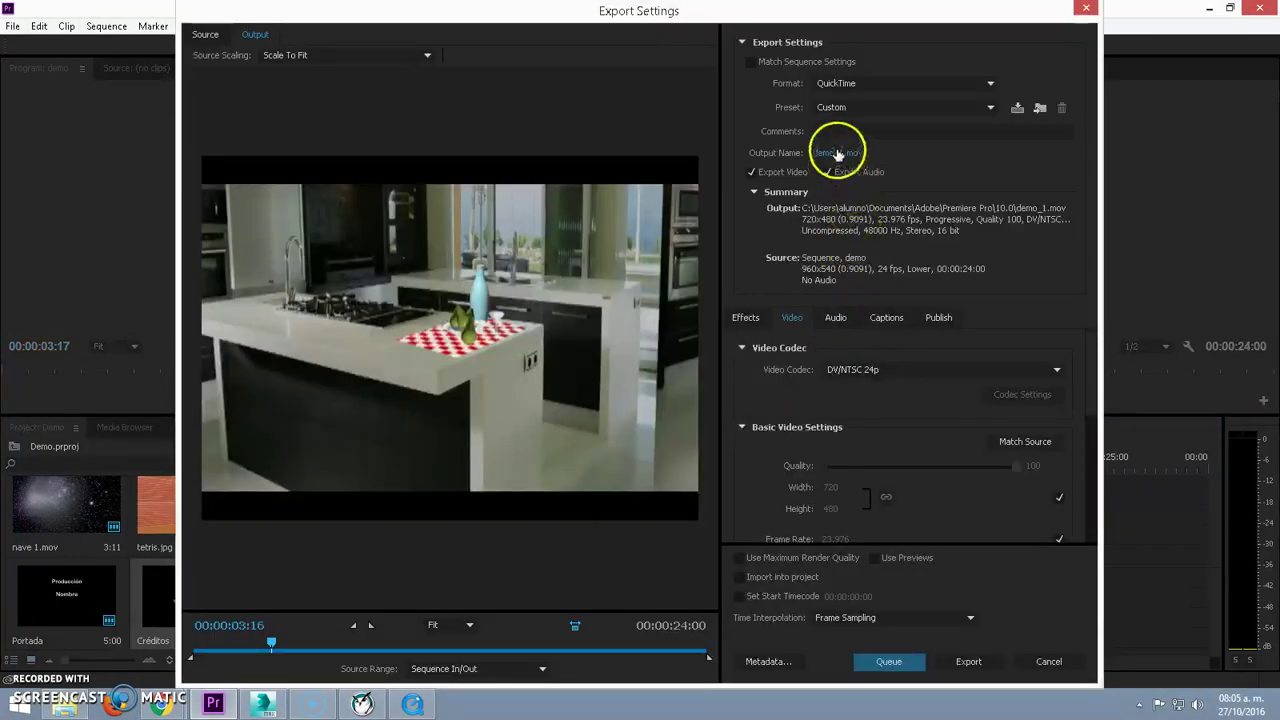
{"action": "left_click", "coordinate": [878, 84]}
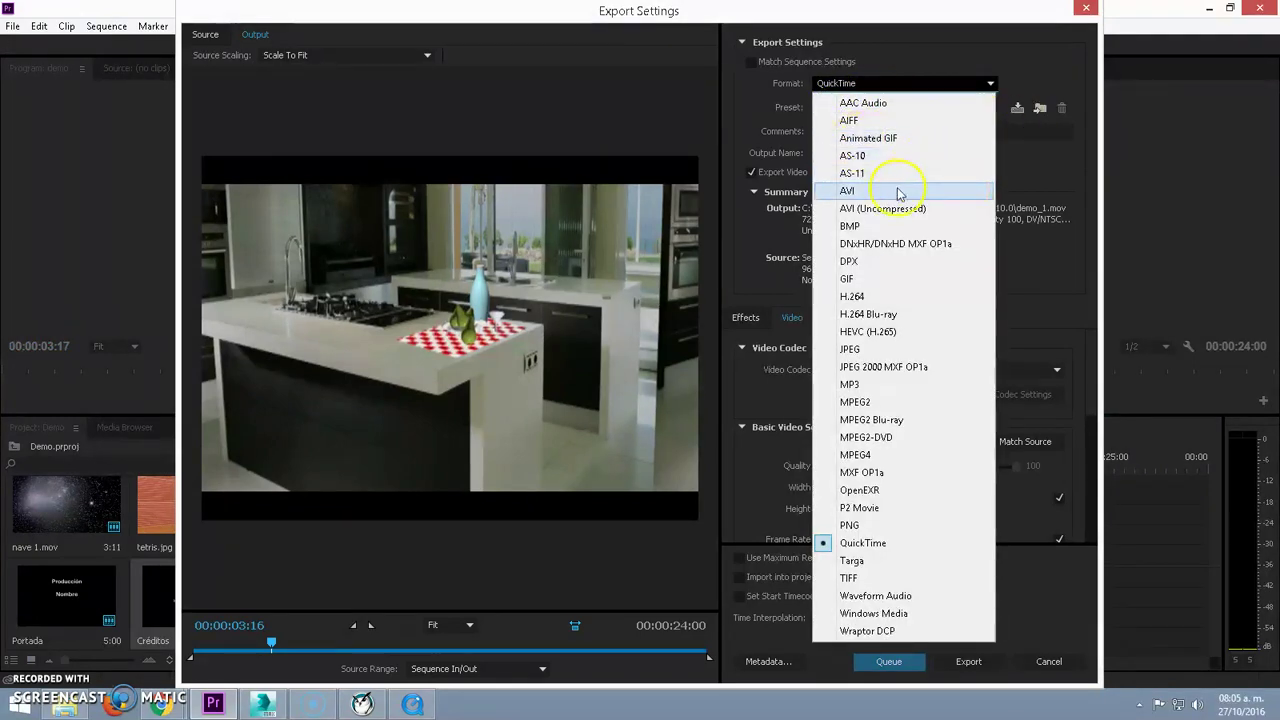
{"action": "left_click", "coordinate": [883, 192]}
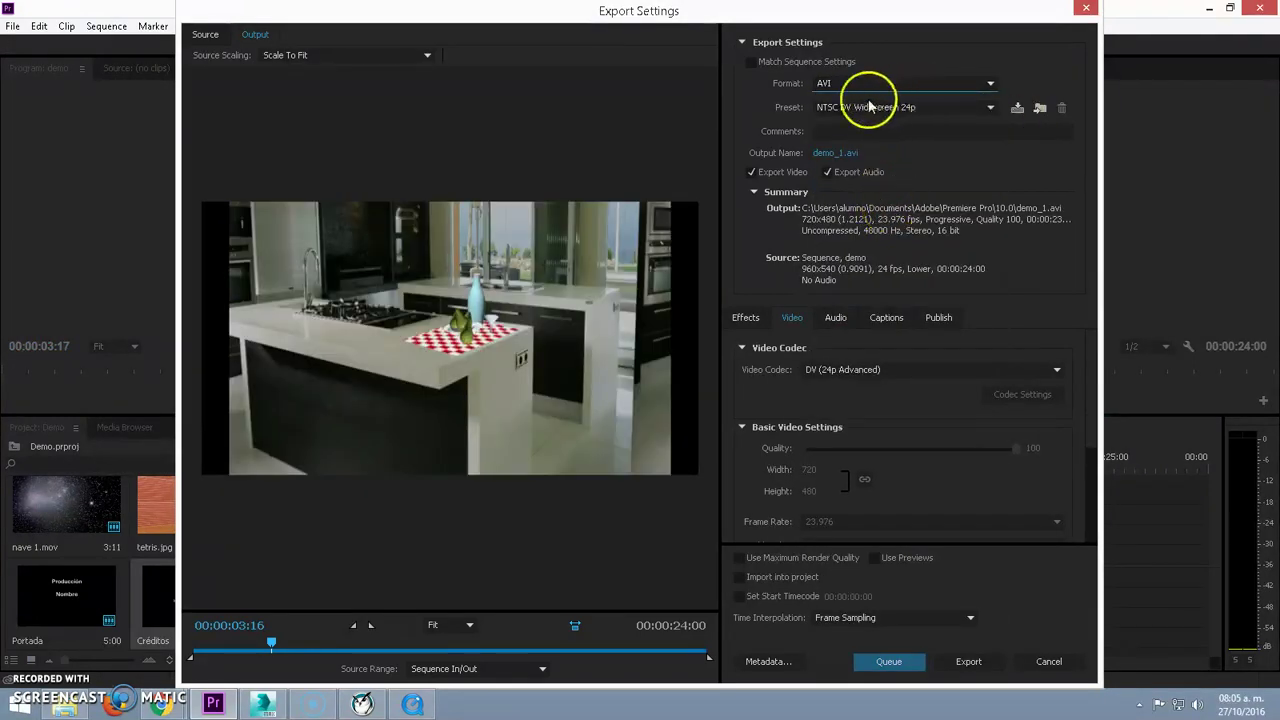
{"action": "left_click", "coordinate": [868, 107]}
{"action": "left_click", "coordinate": [878, 115]}
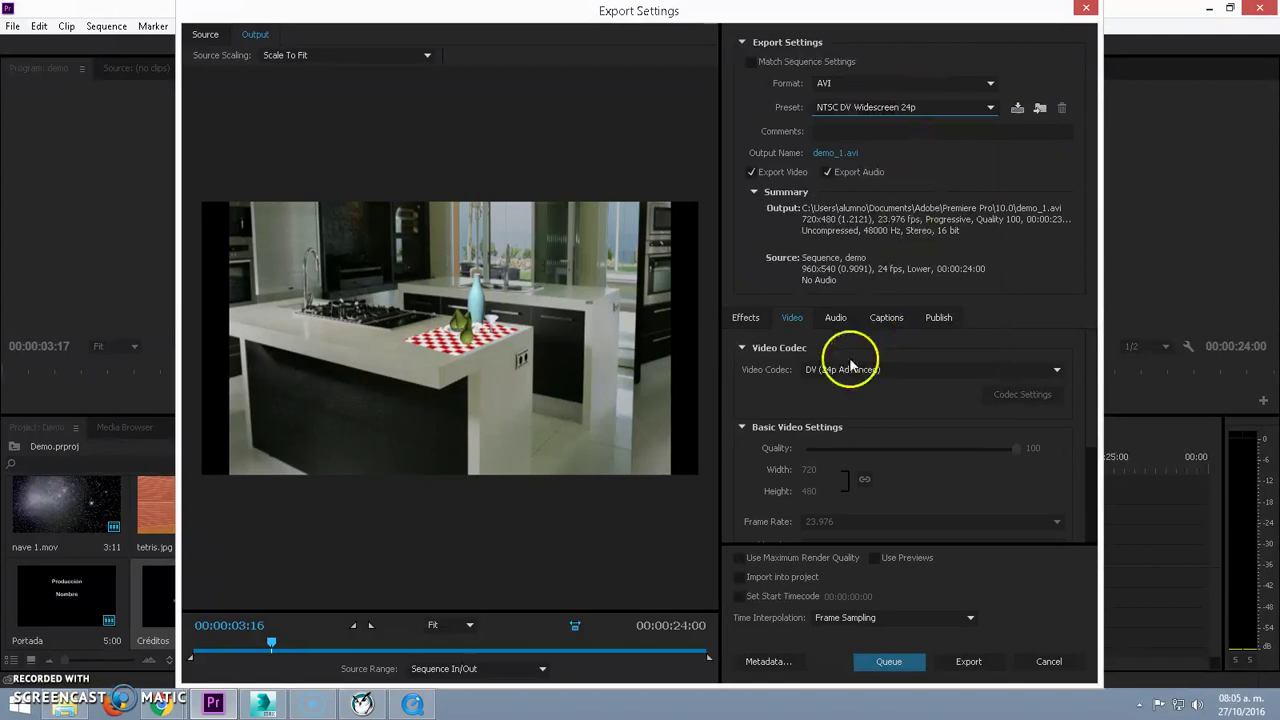
{"action": "left_click", "coordinate": [946, 369]}
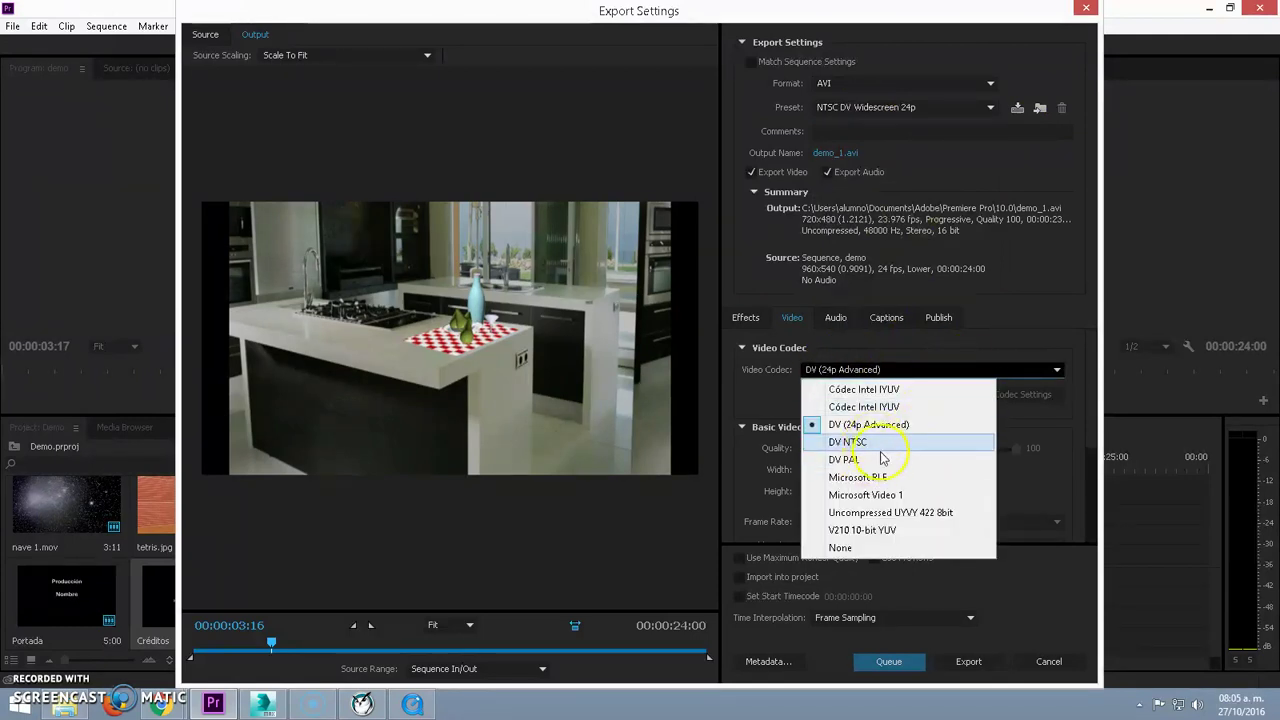
{"action": "left_click", "coordinate": [870, 496]}
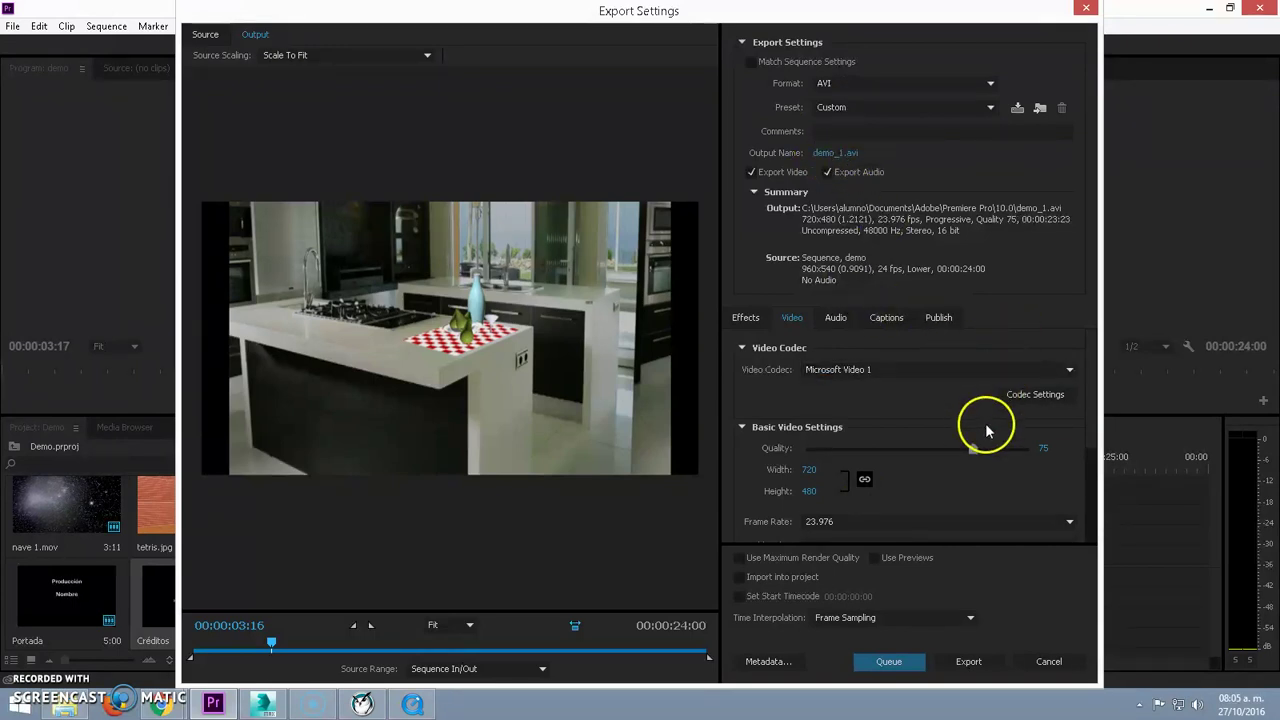
Raise quality to 100 and unlink proportions to set the frame size to 960×540
{"action": "left_click_drag", "start_coordinate": [972, 449], "coordinate": [1049, 457]}
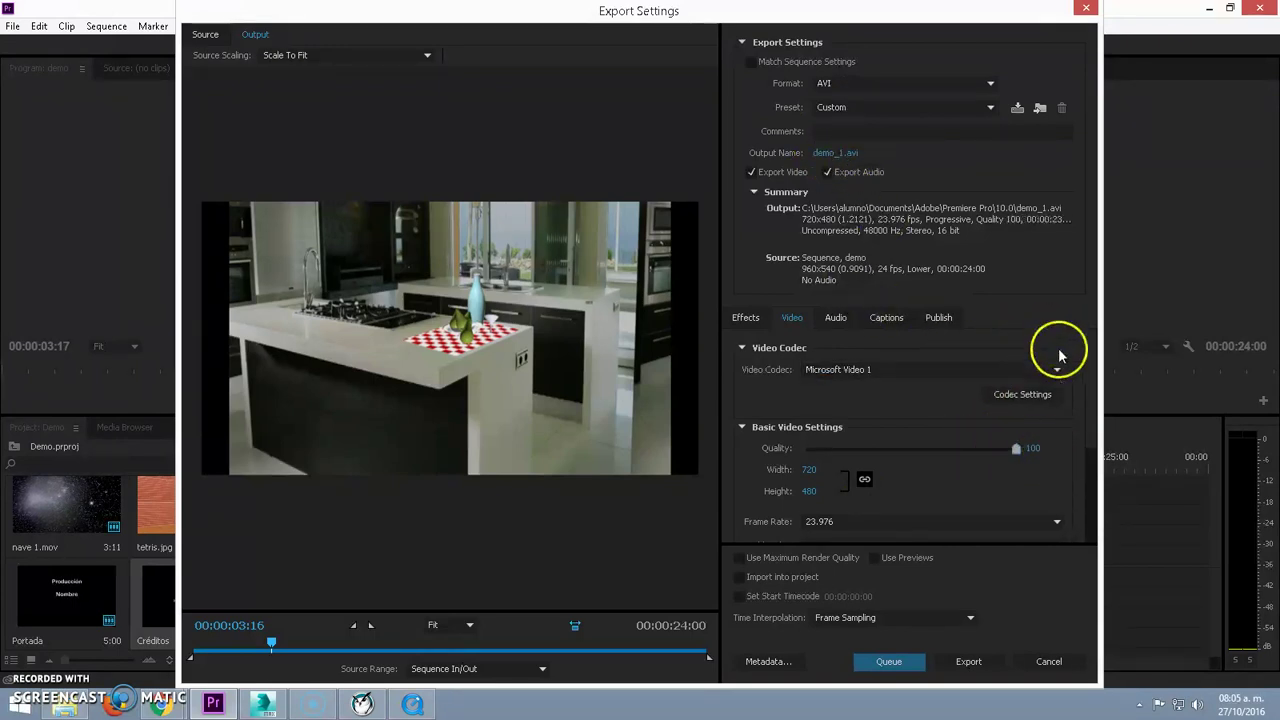
{"action": "left_click_drag", "start_coordinate": [1093, 409], "coordinate": [1094, 443]}
{"action": "left_click", "coordinate": [810, 408]}
{"action": "type", "text": "960"}
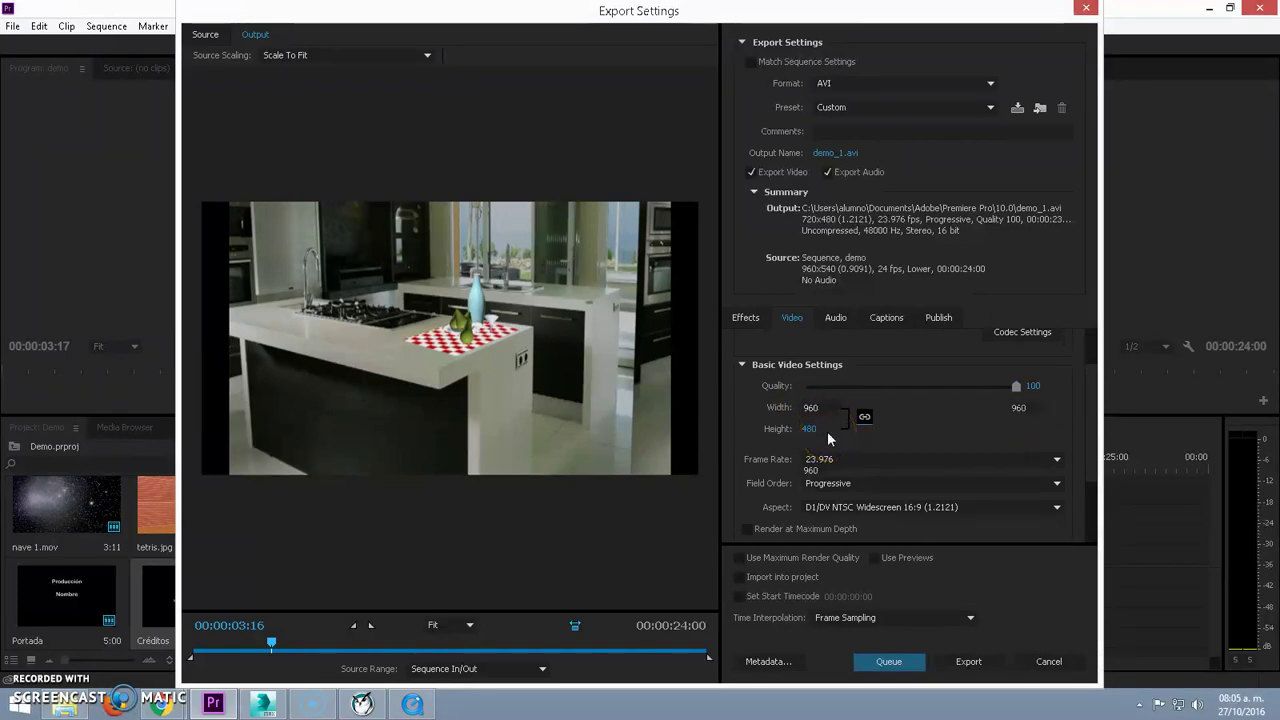
{"action": "left_click", "coordinate": [822, 430]}
{"action": "left_click", "coordinate": [865, 418]}
{"action": "left_click", "coordinate": [825, 428]}
{"action": "left_click", "coordinate": [826, 430]}
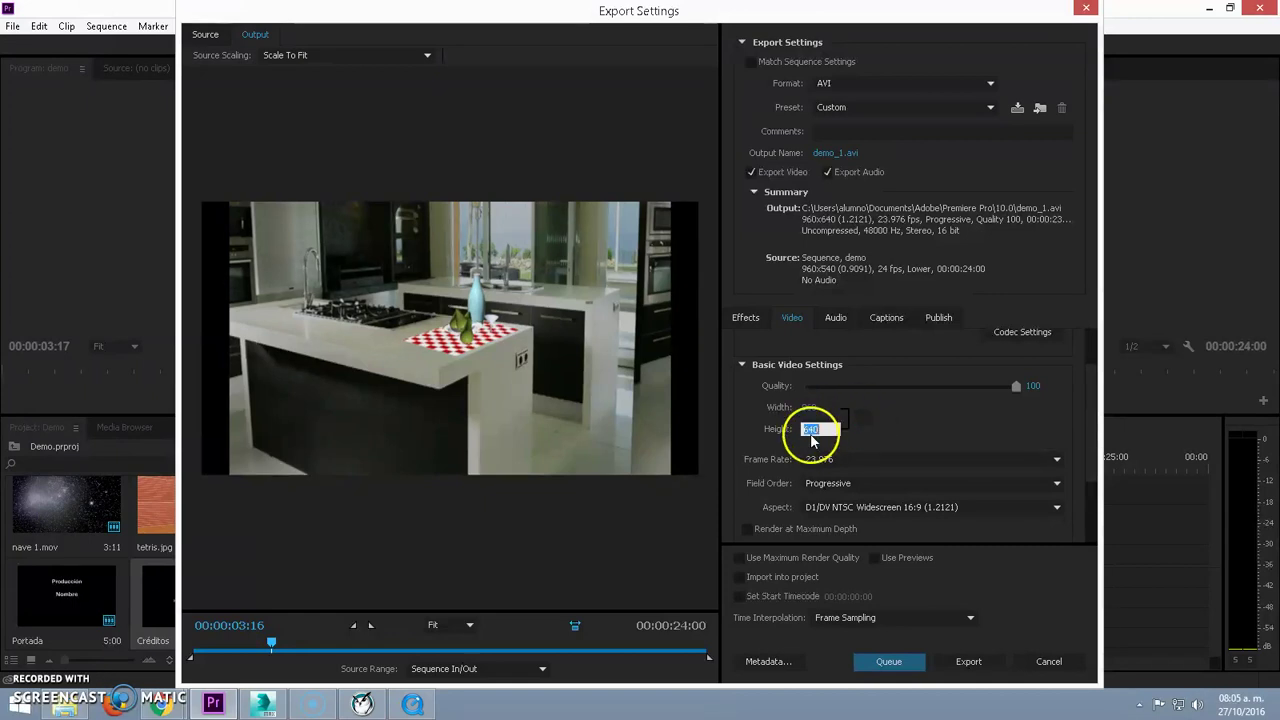
{"action": "type", "text": "0"}
{"action": "left_click", "coordinate": [903, 429]}
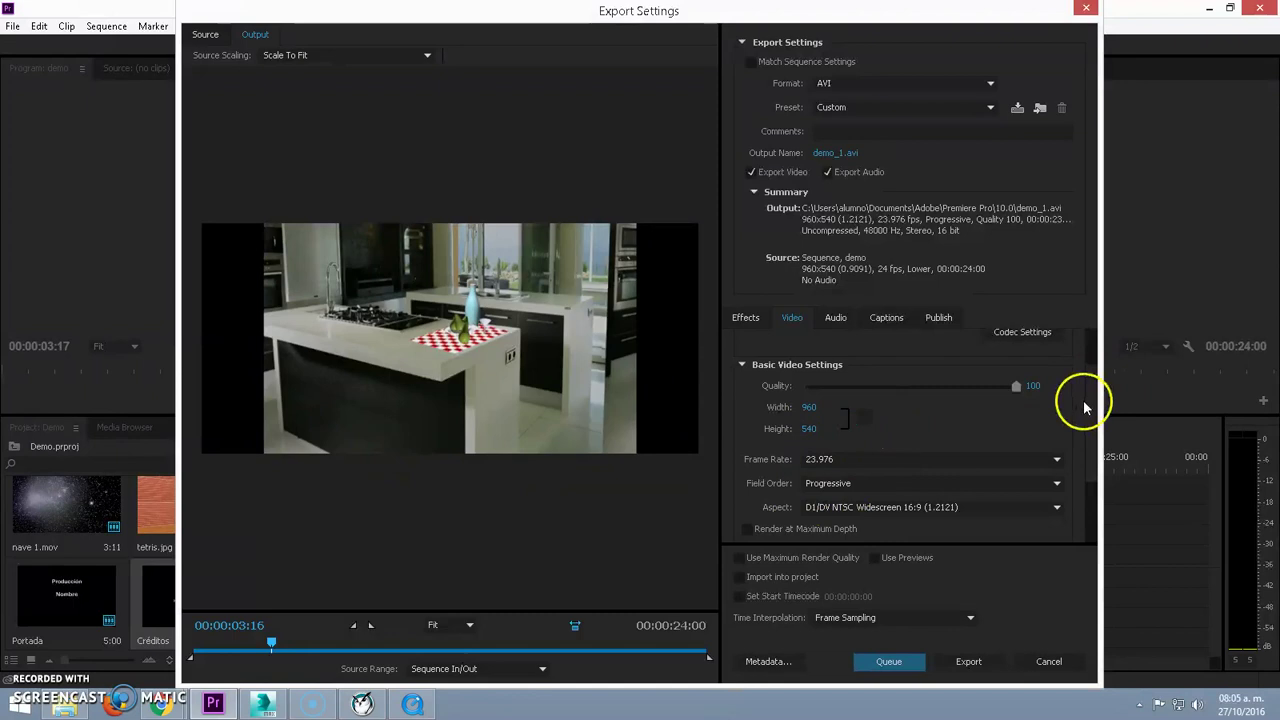
{"action": "left_click_drag", "start_coordinate": [1085, 407], "coordinate": [1088, 437]}
Set the frame rate to 24, export demo_1.avi, and bring up its folder
{"action": "left_click", "coordinate": [986, 399]}
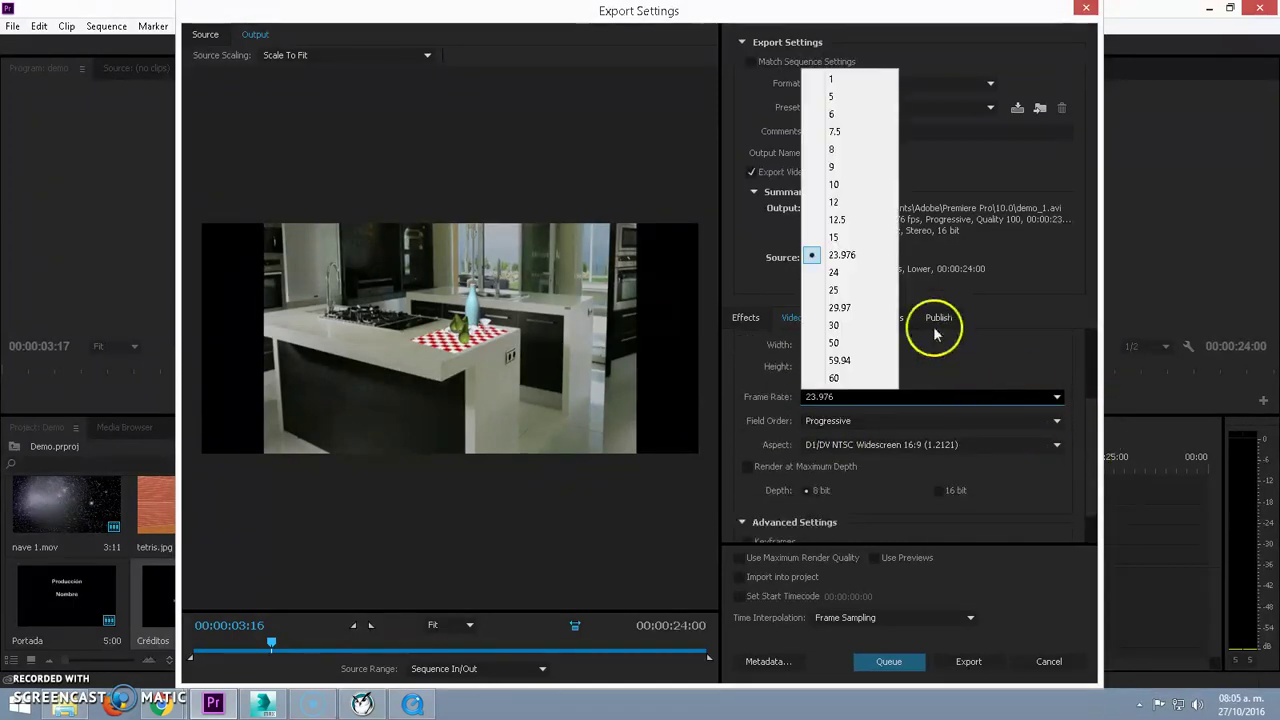
{"action": "left_click", "coordinate": [838, 272]}
{"action": "left_click_drag", "start_coordinate": [1098, 414], "coordinate": [1093, 457]}
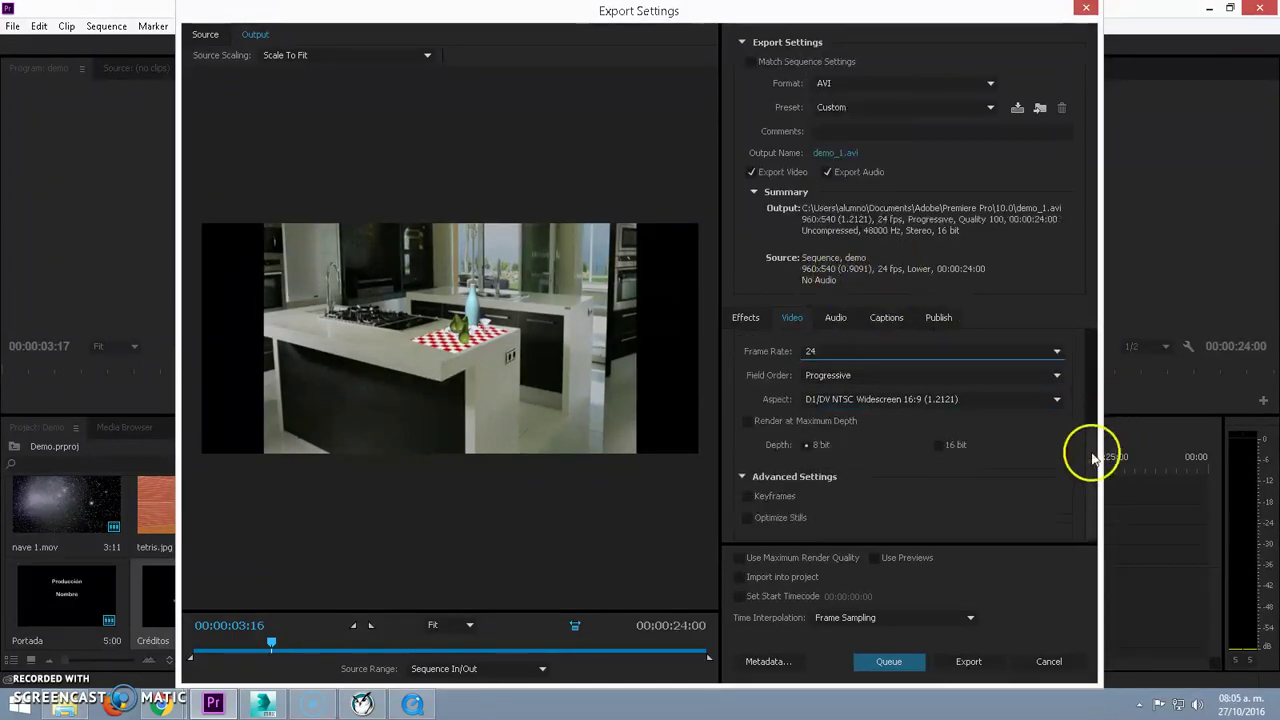
{"action": "left_click", "coordinate": [968, 661]}
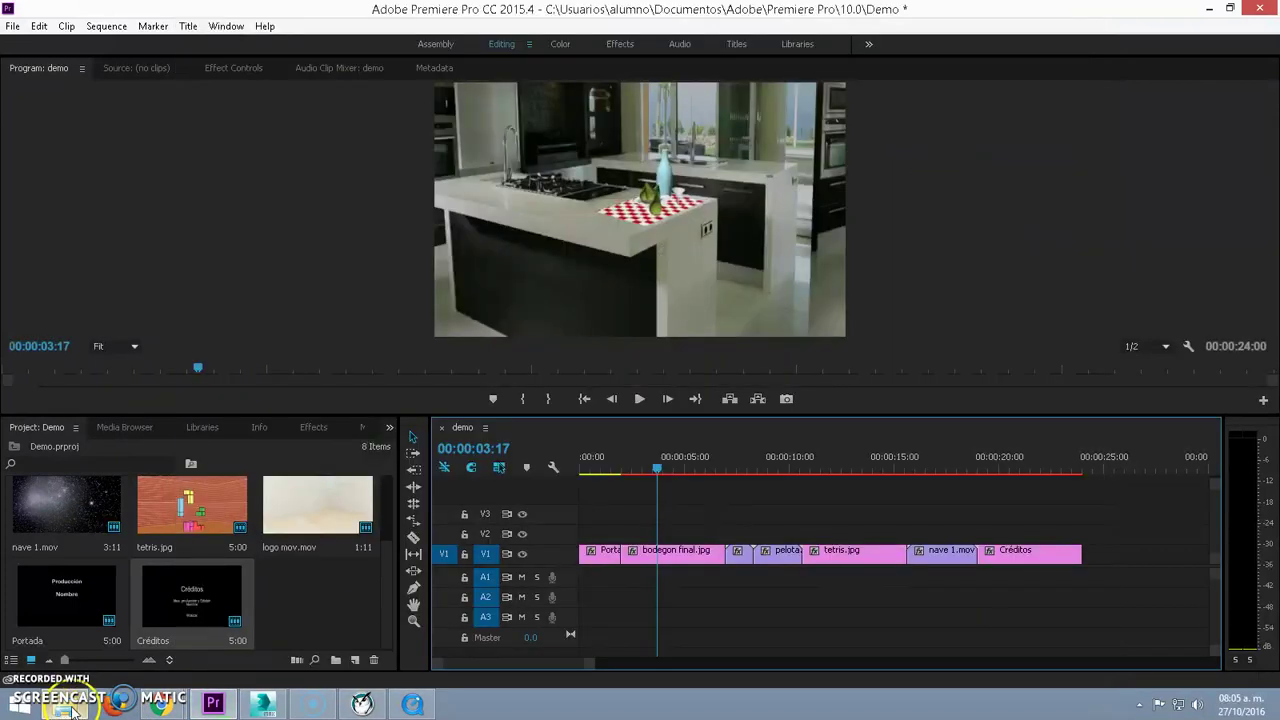
{"action": "left_click", "coordinate": [72, 710]}
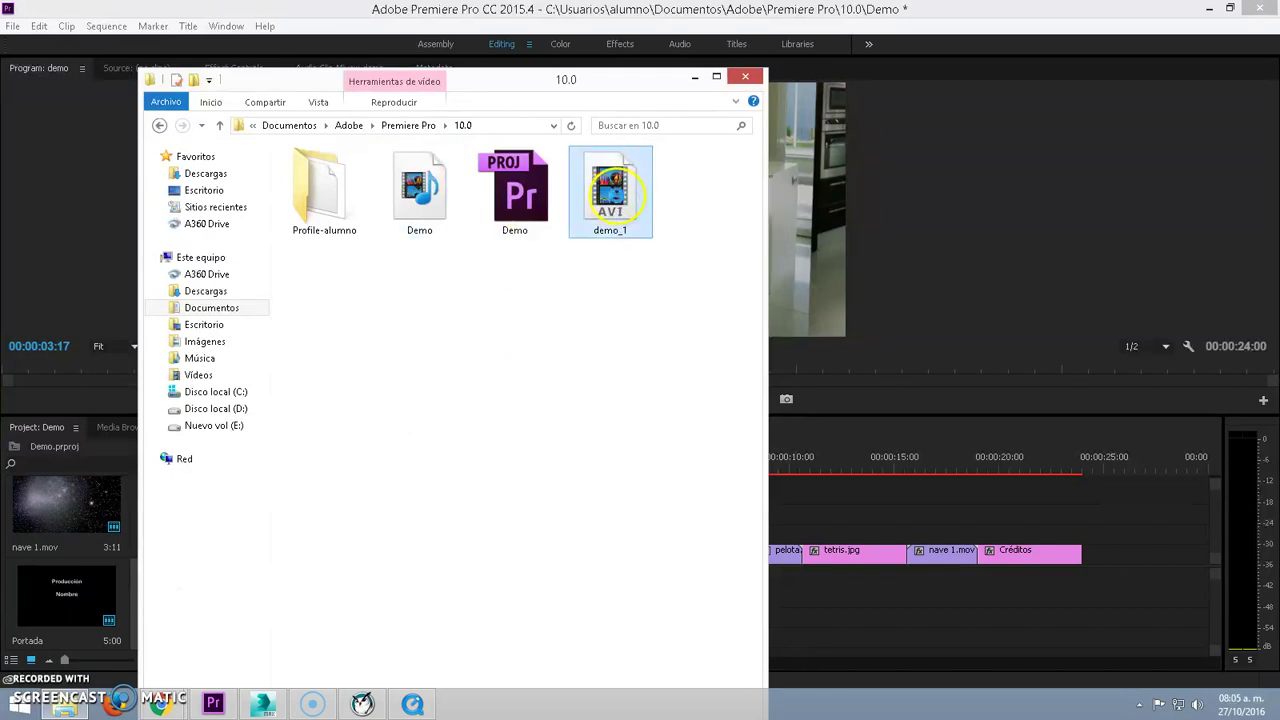
Compare the properties of demo_1 (182 MB) and Demo (87.6 MB), then play demo_1
{"action": "right_click", "coordinate": [610, 189]}
{"action": "left_click", "coordinate": [655, 412]}
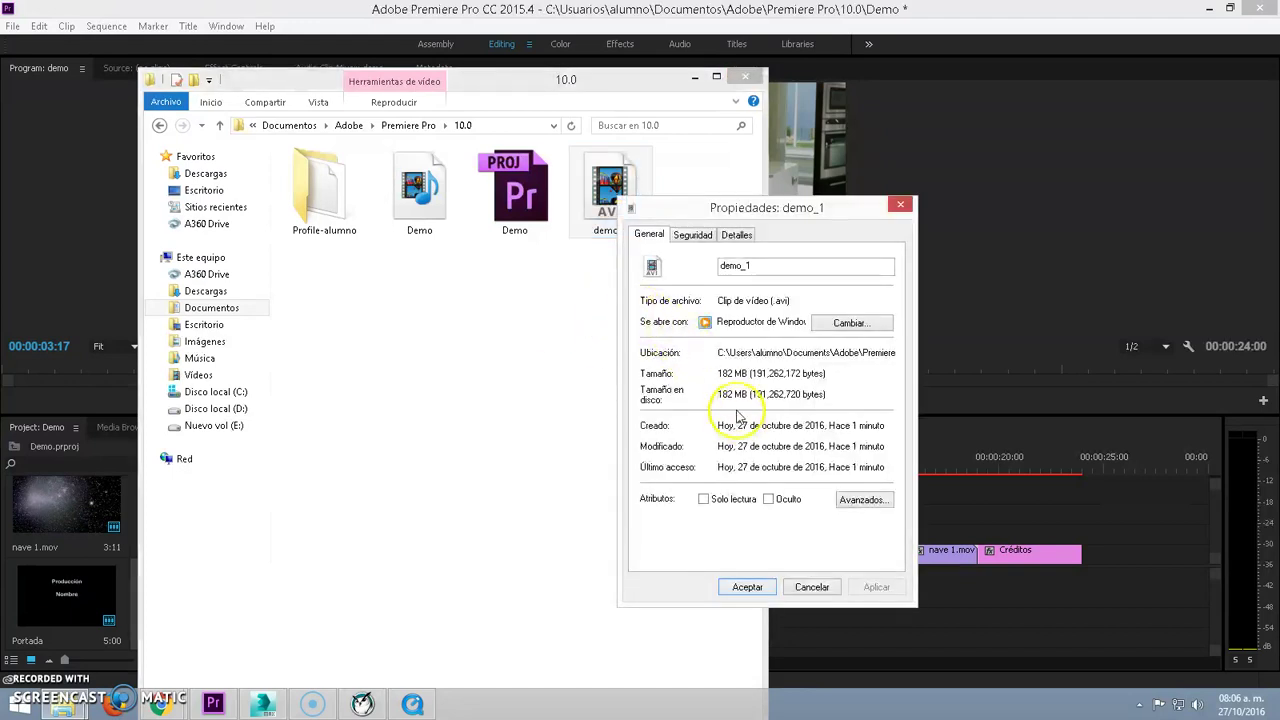
{"action": "left_click", "coordinate": [900, 205]}
{"action": "right_click", "coordinate": [426, 189]}
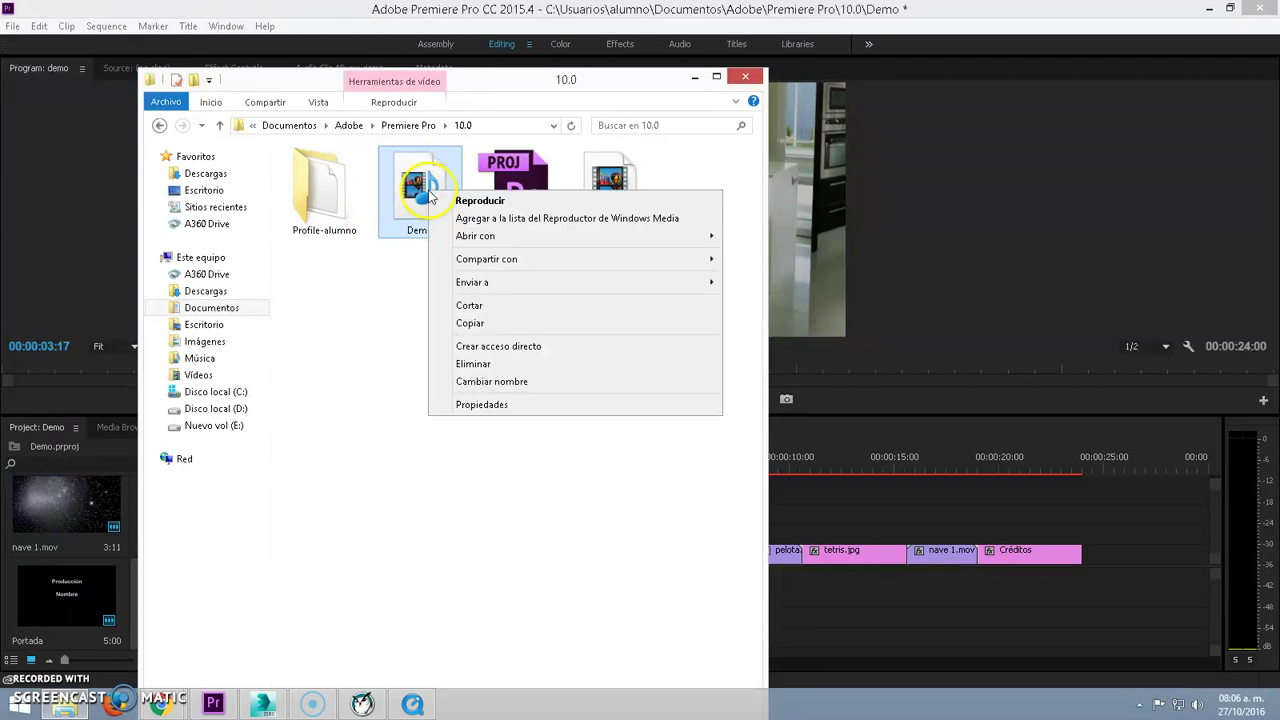
{"action": "left_click", "coordinate": [484, 400]}
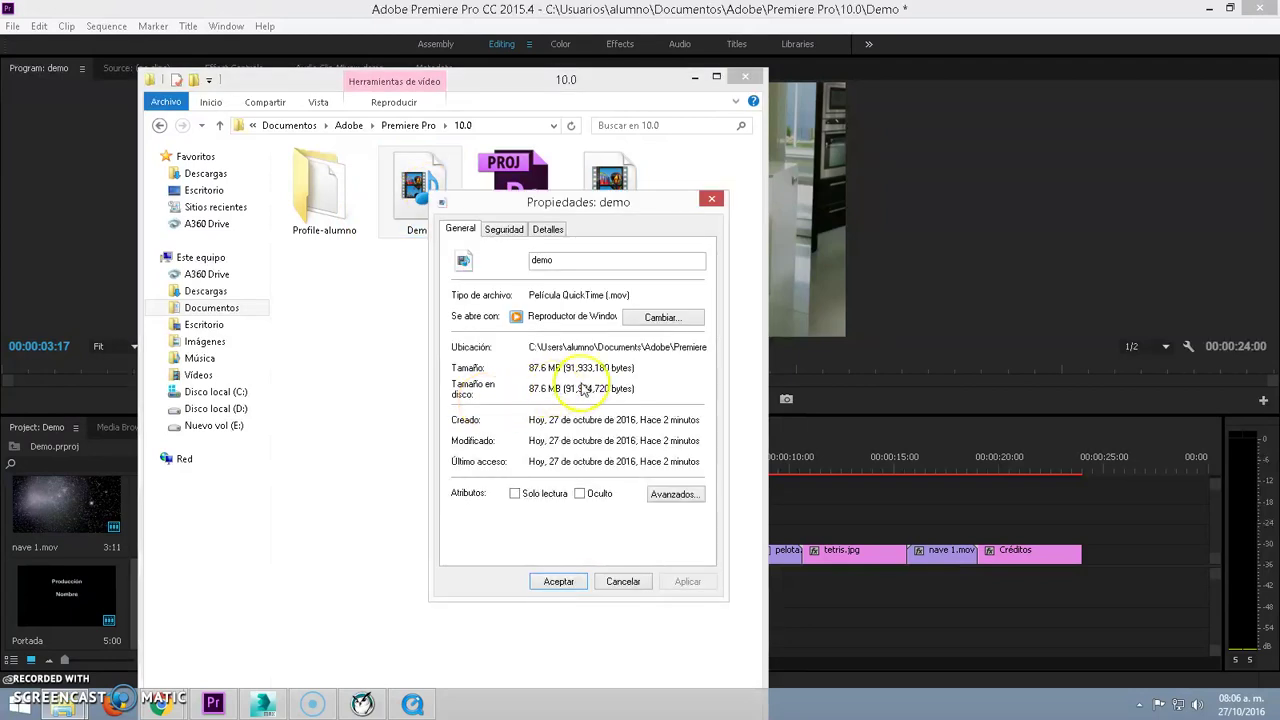
{"action": "left_click", "coordinate": [621, 581]}
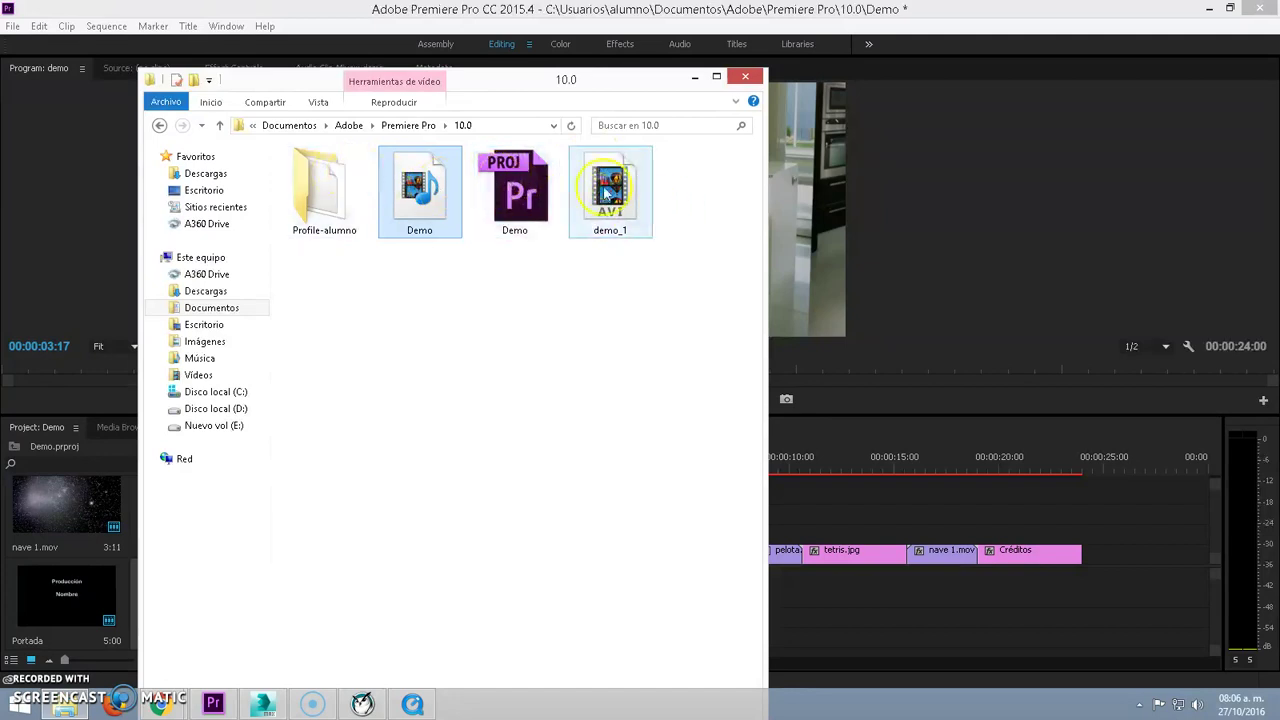
{"action": "left_click", "coordinate": [612, 190]}
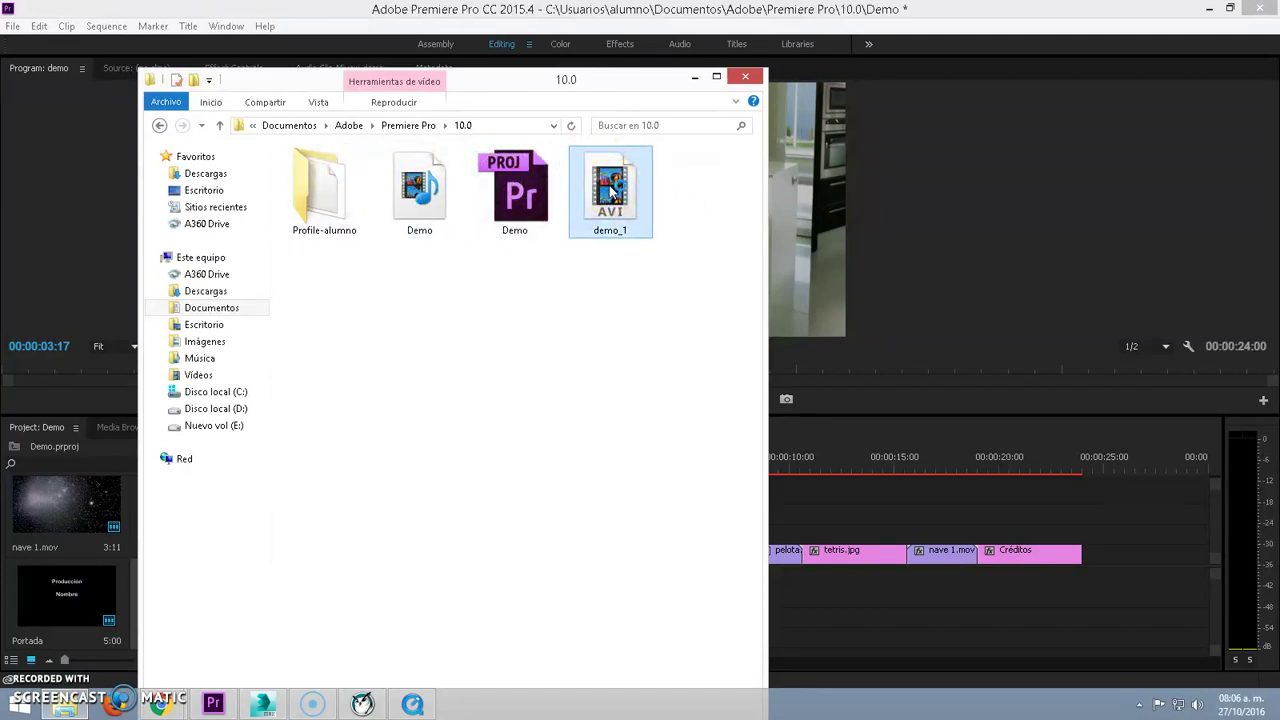
{"action": "double_click", "coordinate": [612, 190]}
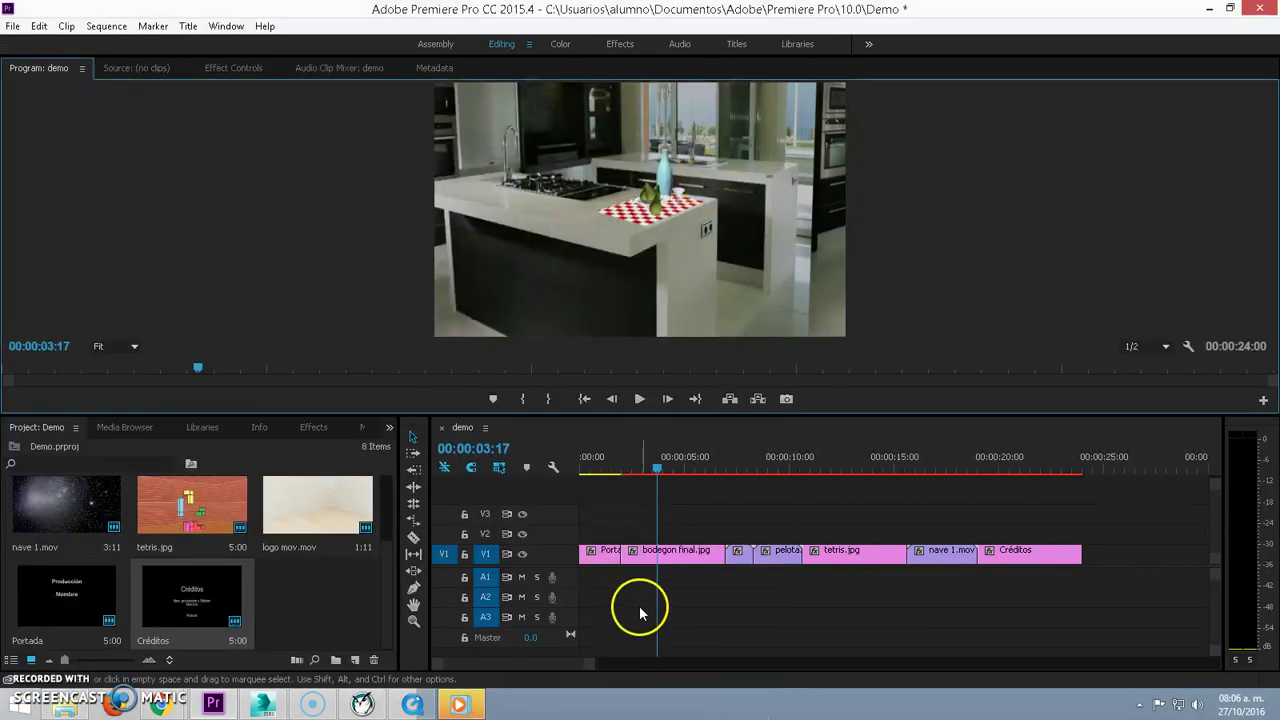
Shorten the bodegon final.jpg duration in Speed/Duration and drag the later V1 clips left into the gap
{"action": "right_click", "coordinate": [683, 555]}
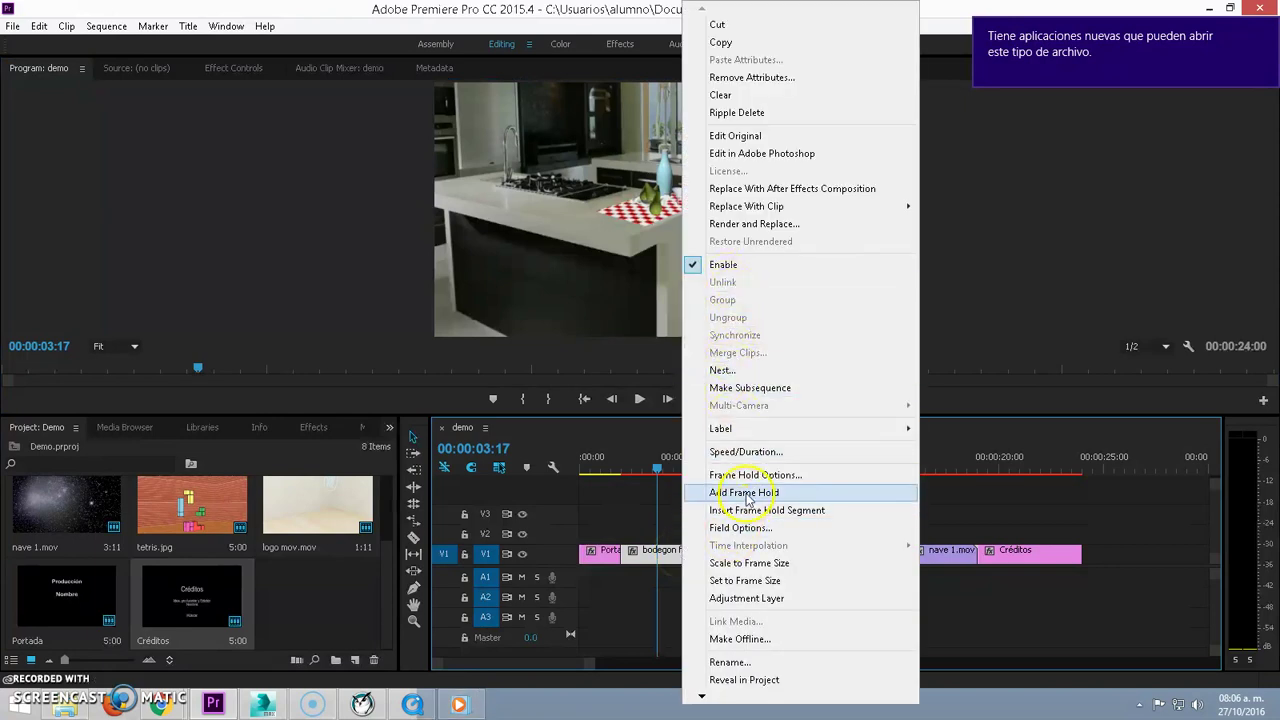
{"action": "left_click", "coordinate": [745, 452]}
{"action": "left_click", "coordinate": [648, 314]}
{"action": "left_click", "coordinate": [648, 314]}
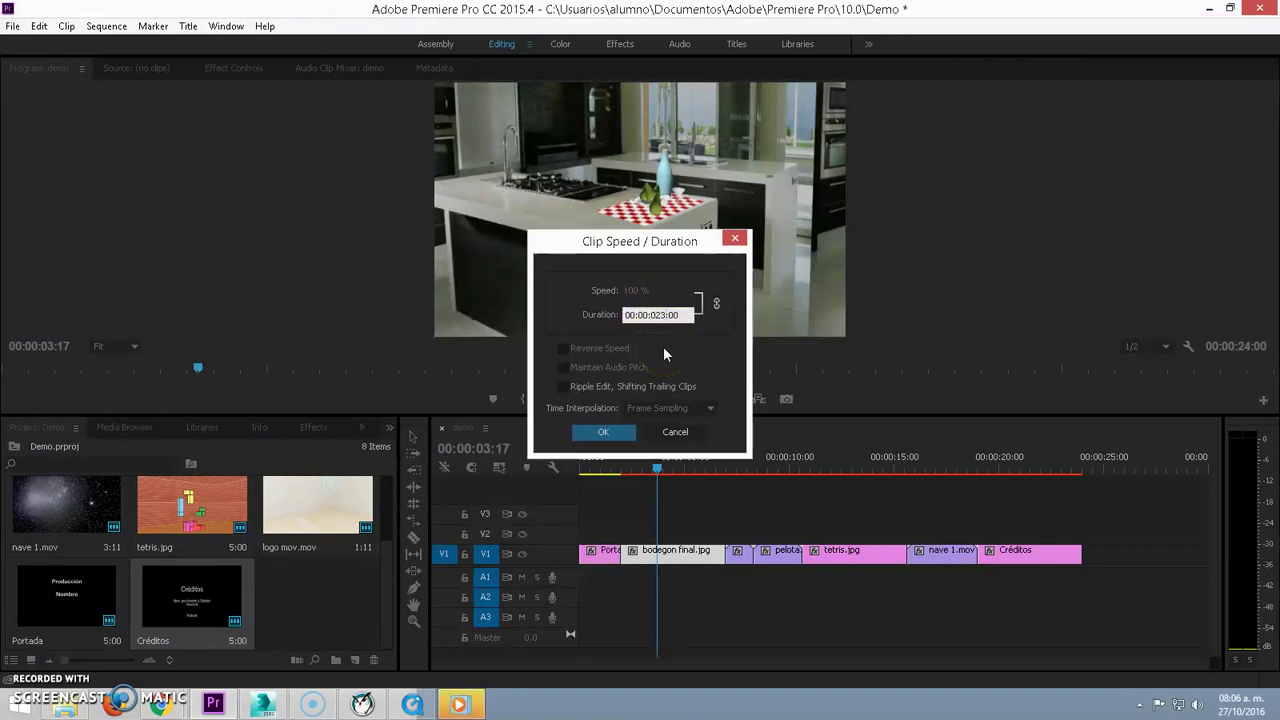
{"action": "key", "text": "Return"}
{"action": "left_click", "coordinate": [703, 498]}
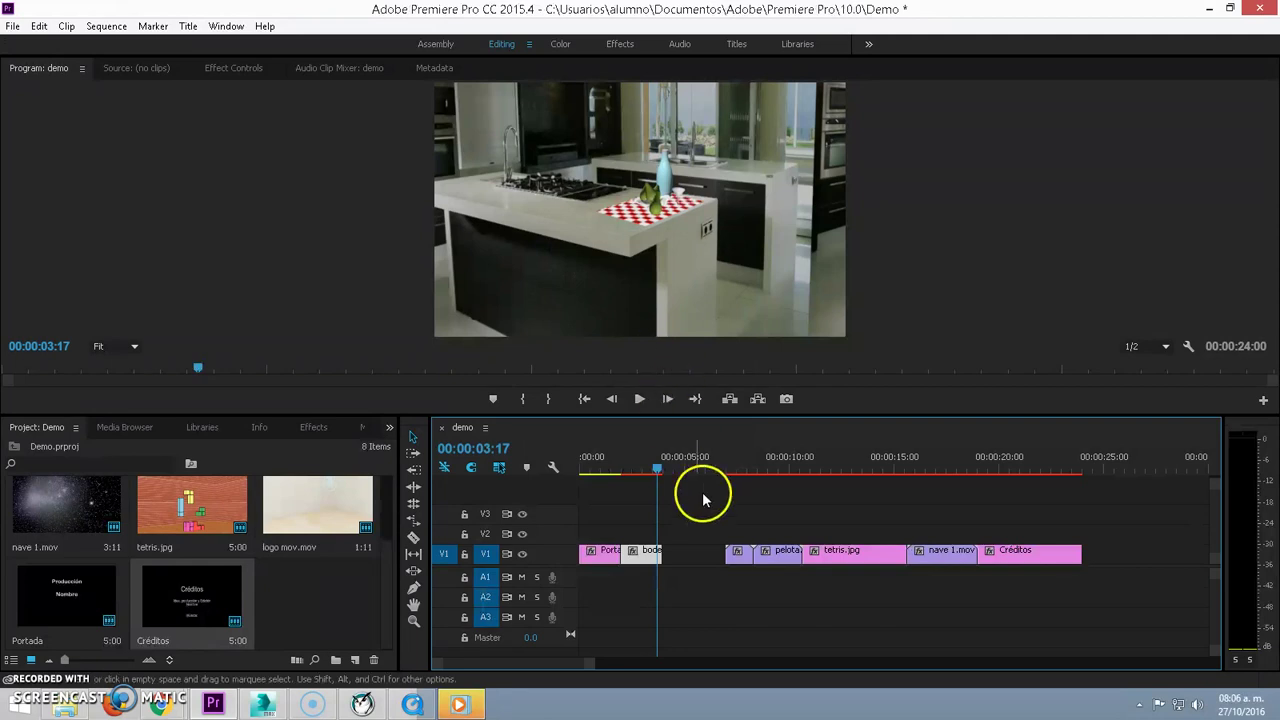
{"action": "mouse_move", "coordinate": [703, 498]}
{"action": "left_mouse_down"}
{"action": "mouse_move", "coordinate": [990, 560]}
{"action": "mouse_move", "coordinate": [951, 563]}
{"action": "left_mouse_up"}
Skip ahead in demo_1 to watch the rolling credits, then close the media player
{"action": "left_click", "coordinate": [472, 705]}
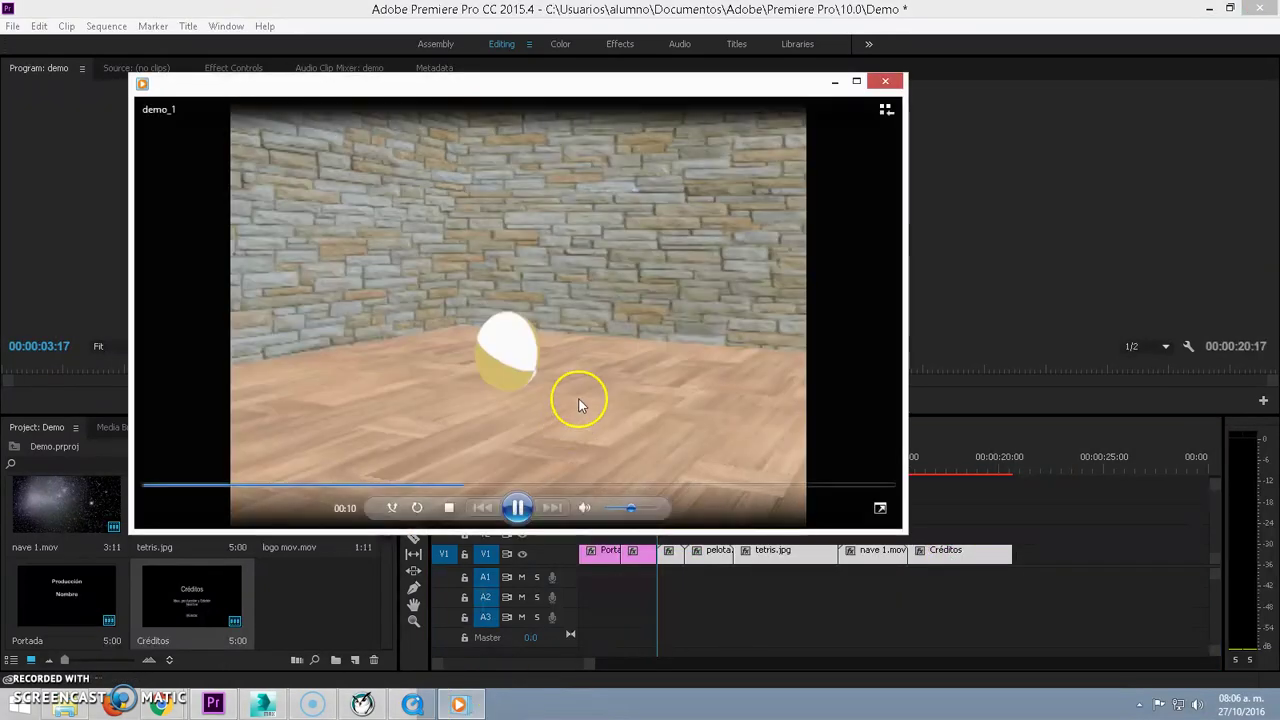
{"action": "left_click", "coordinate": [466, 485]}
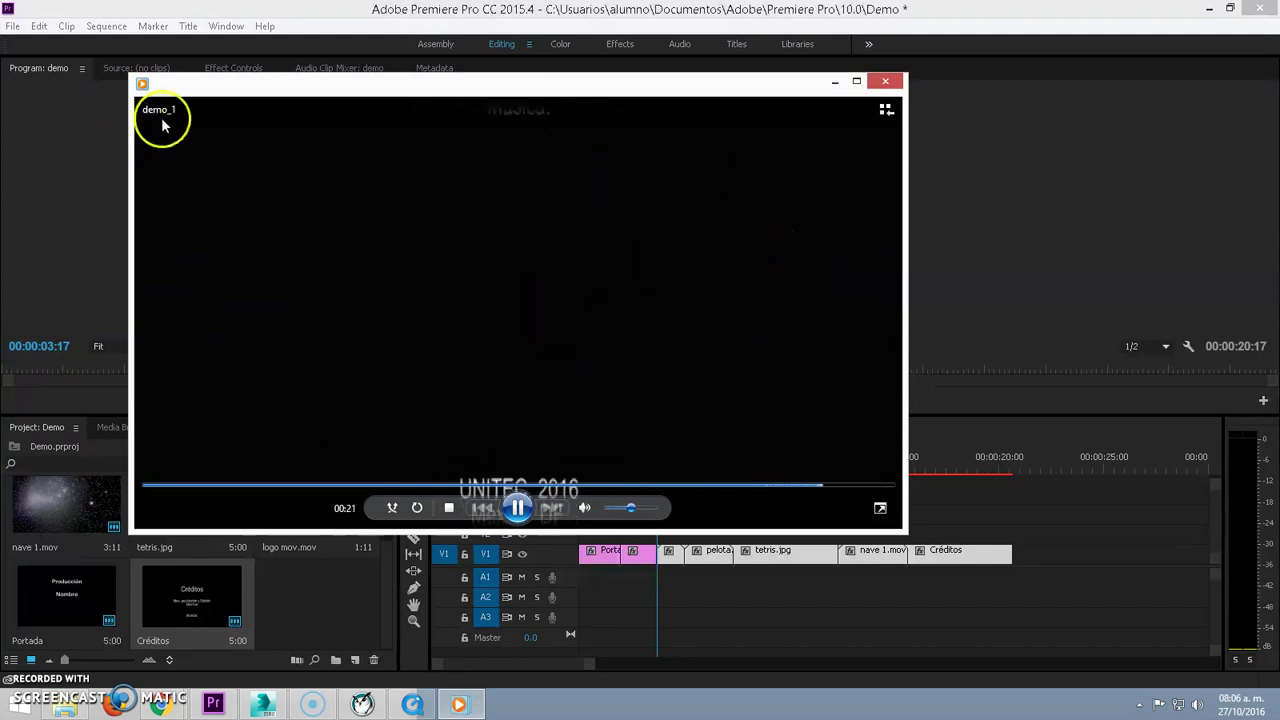
{"action": "left_click", "coordinate": [885, 81]}
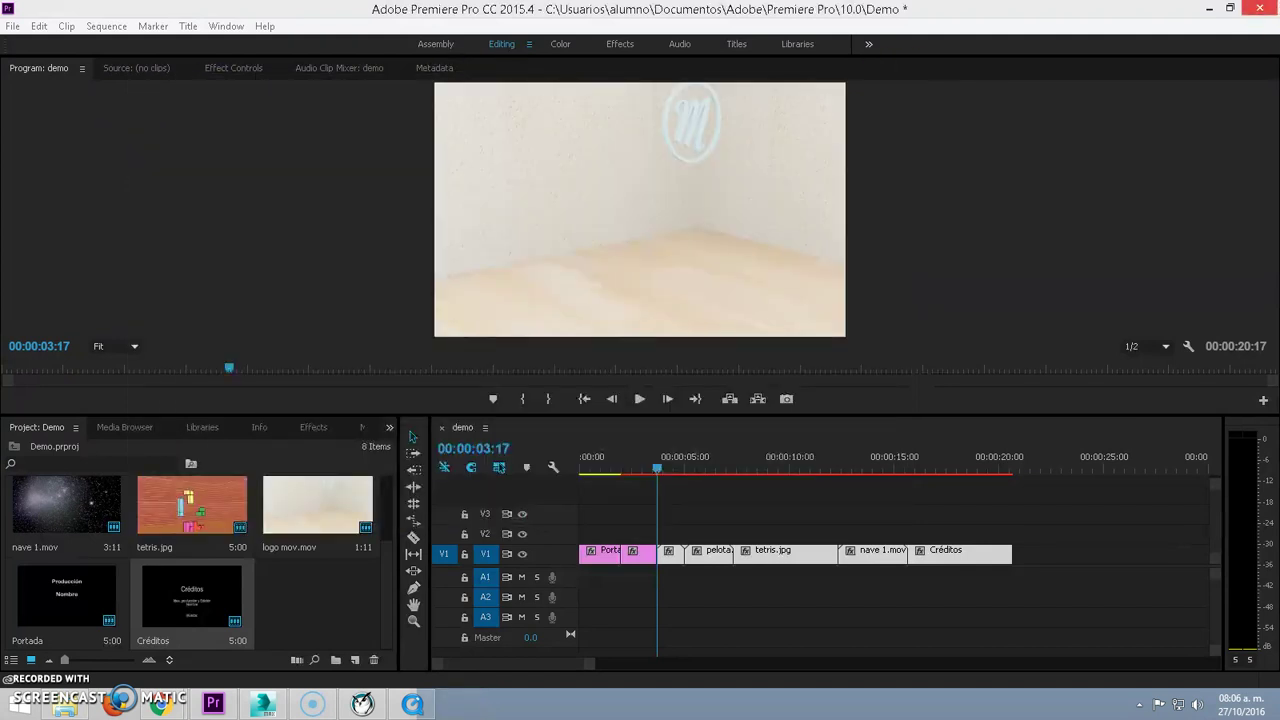
Bring the export folder forward, rename demo_1.avi to Apellido_Nombre_Demo, then close the folder
{"action": "left_click", "coordinate": [1208, 8]}
{"action": "left_click_drag", "start_coordinate": [280, 310], "coordinate": [651, 216]}
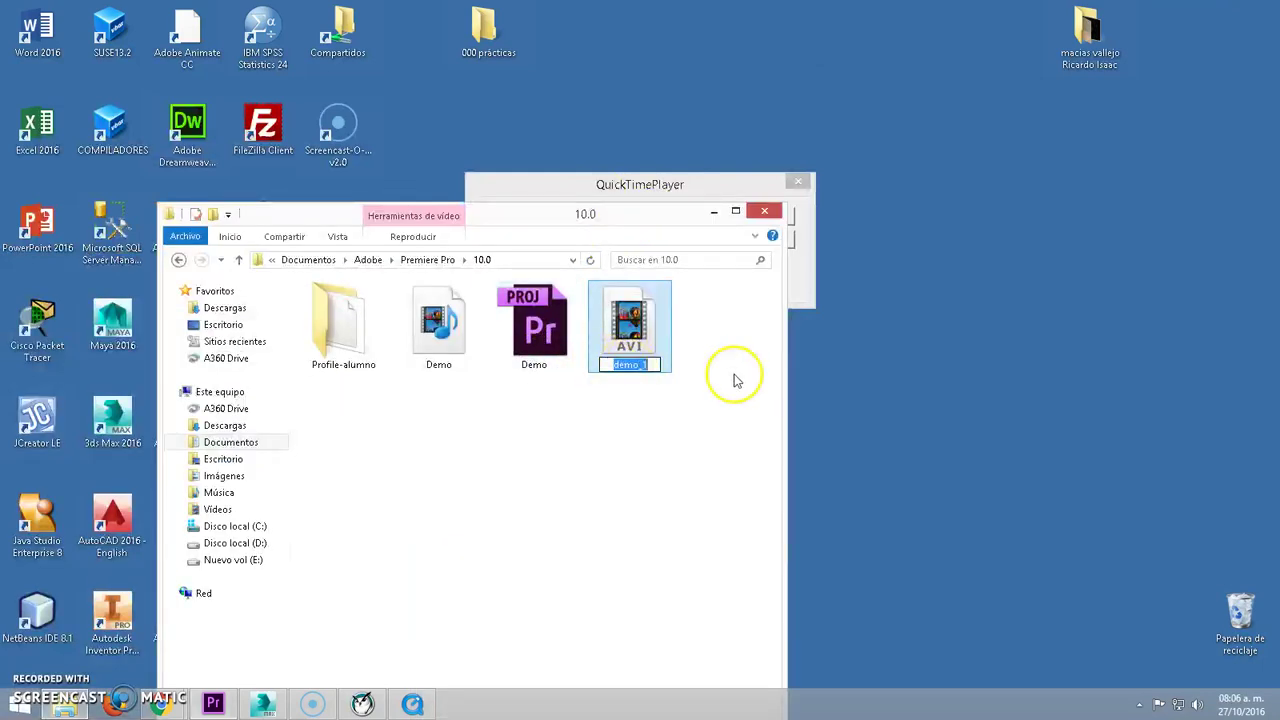
{"action": "type", "text": "aPELL"}
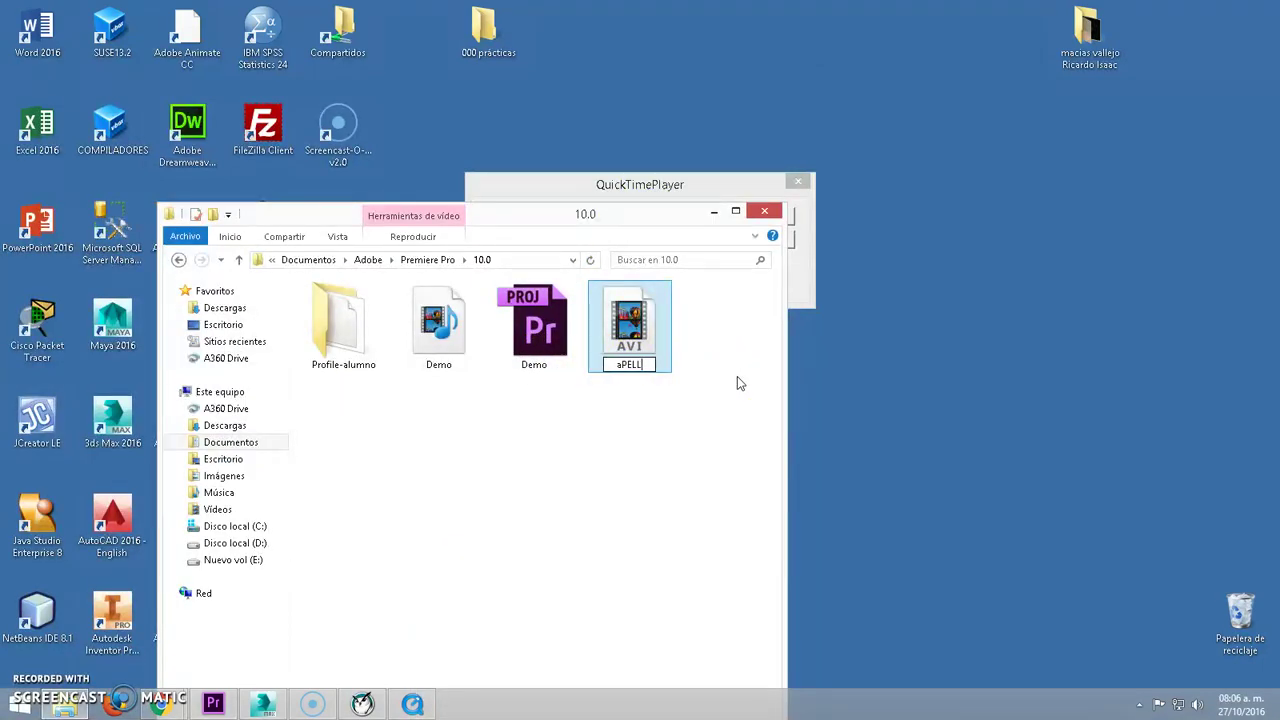
{"action": "key", "text": "BackSpace"}
{"action": "key", "text": "BackSpace"}
{"action": "key", "text": "BackSpace"}
{"action": "type", "text": "A"}
{"action": "type", "text": "pellido_Nombre_Demo"}
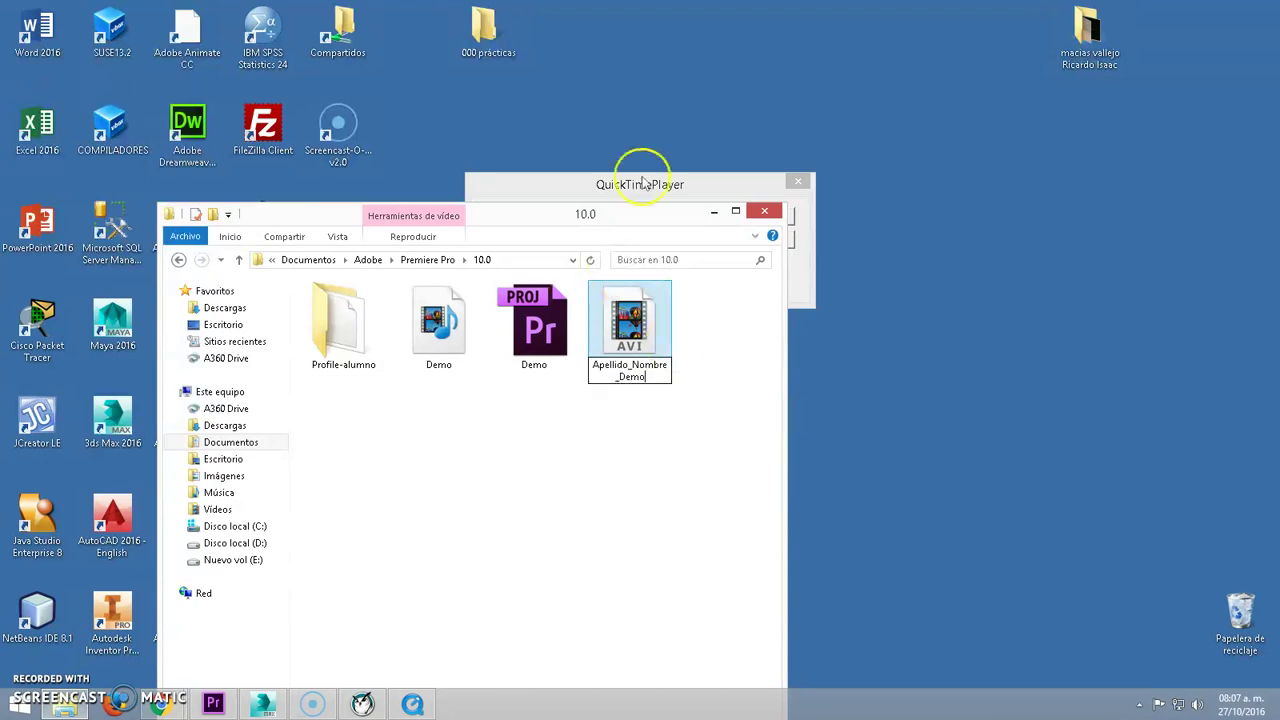
{"action": "left_click", "coordinate": [764, 211]}
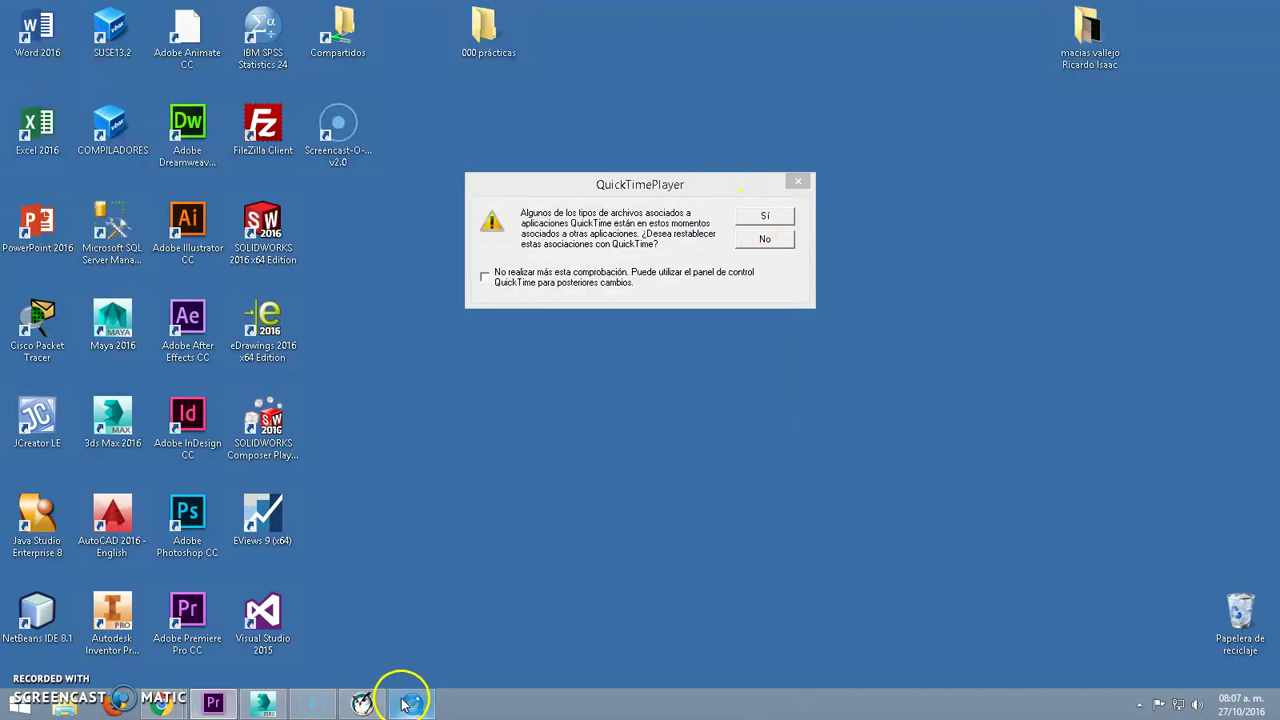